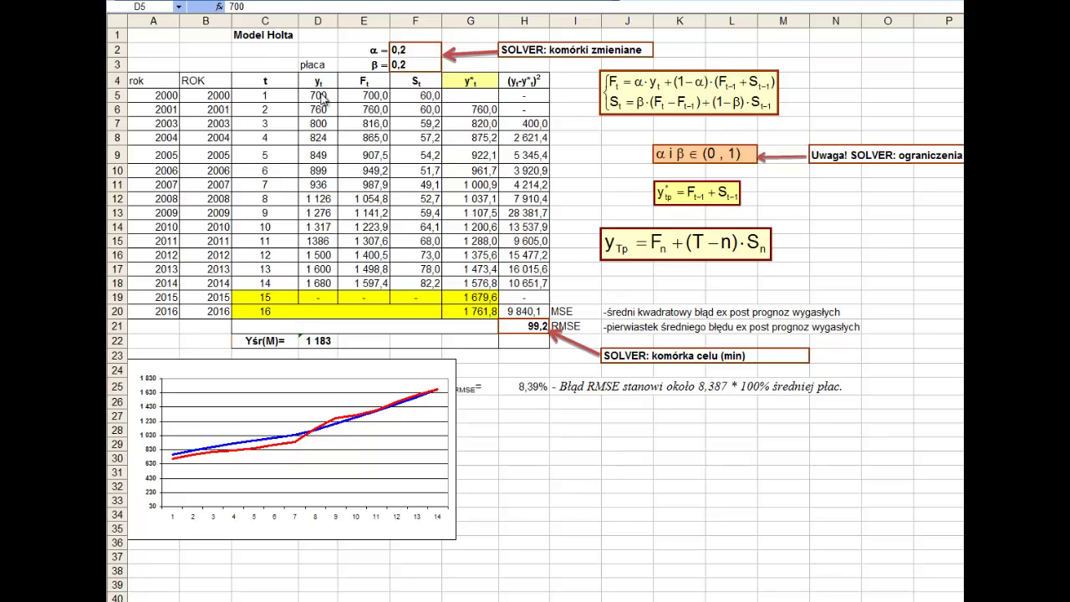
# - Select the wage values in the wage column
pyautogui.hotkey('ctrl', 'shift', 'Down')
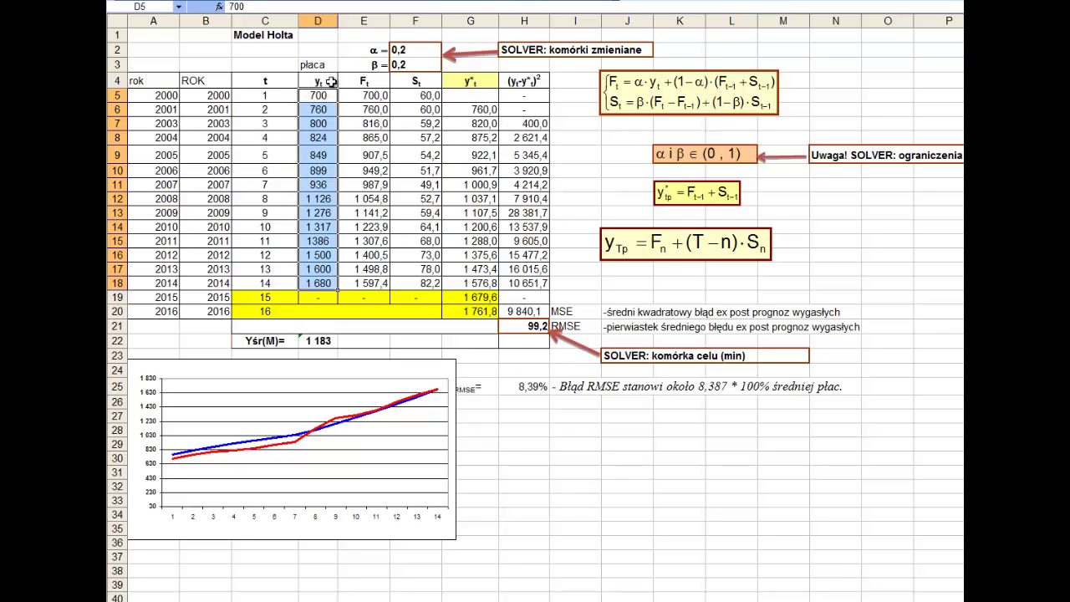
pyautogui.moveTo(332, 81); pyautogui.dragTo(307, 283)
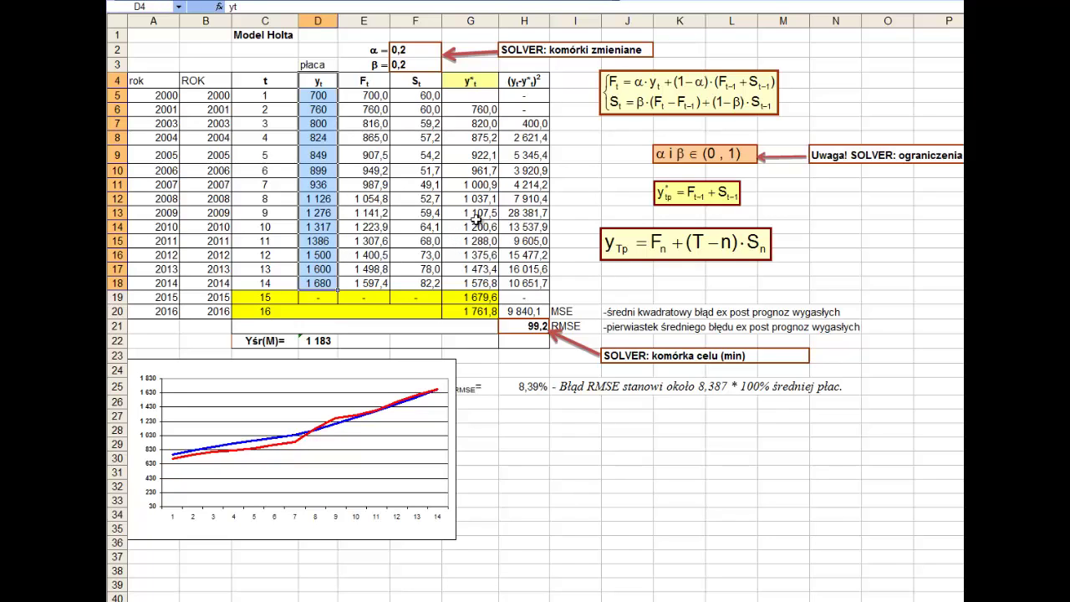
pyautogui.moveTo(311, 95); pyautogui.dragTo(311, 279)
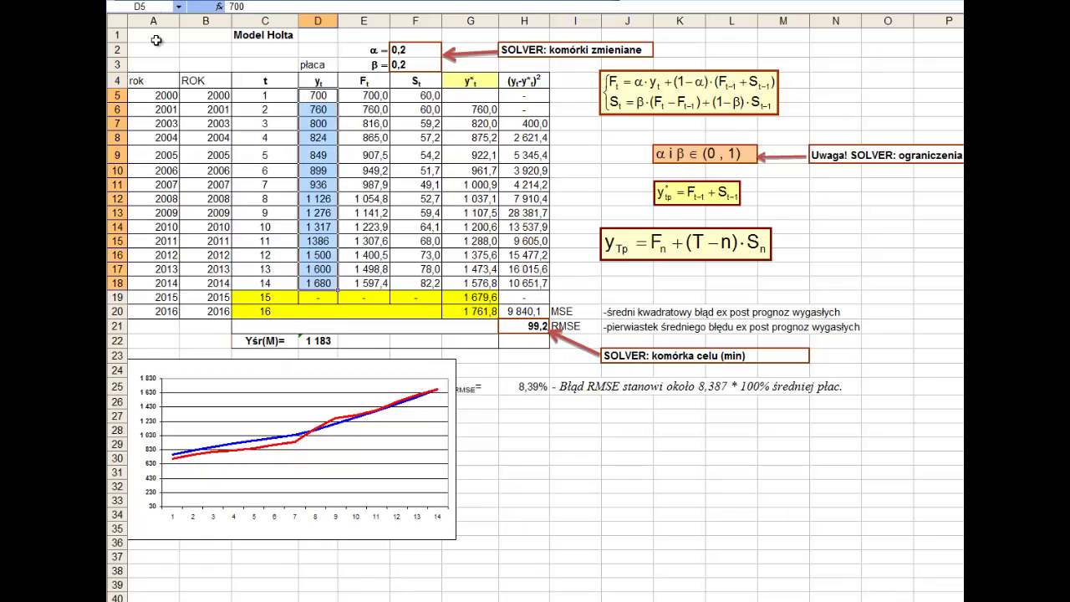
# - Delete the duplicate year column A (Usuń)
pyautogui.click(168, 18)
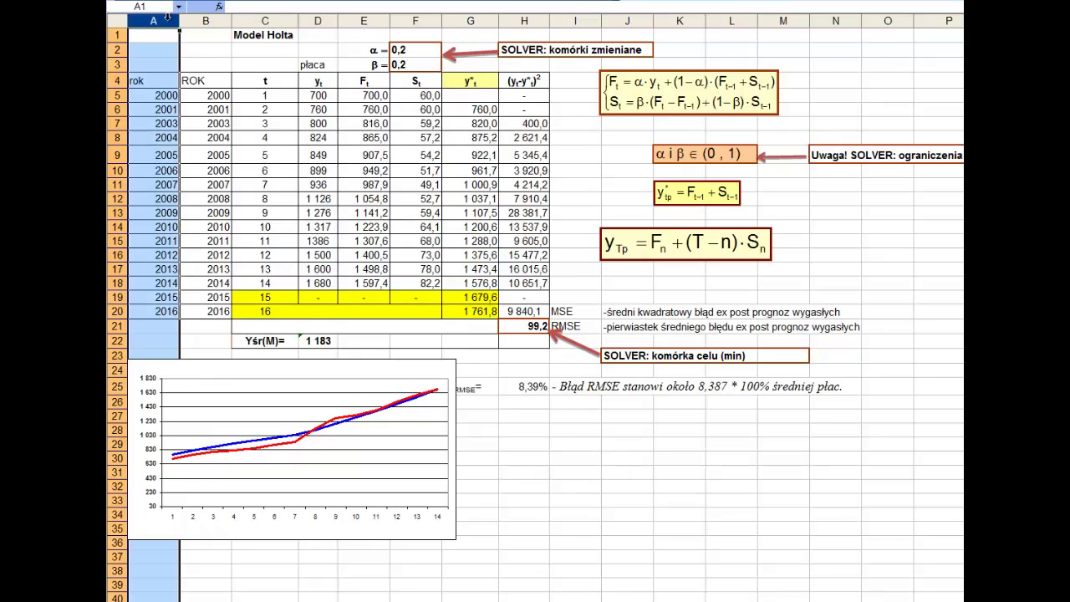
pyautogui.rightClick(168, 17)
pyautogui.click(213, 112)
# - Select the wage values C5:C18 for the new chart
pyautogui.click(155, 125)
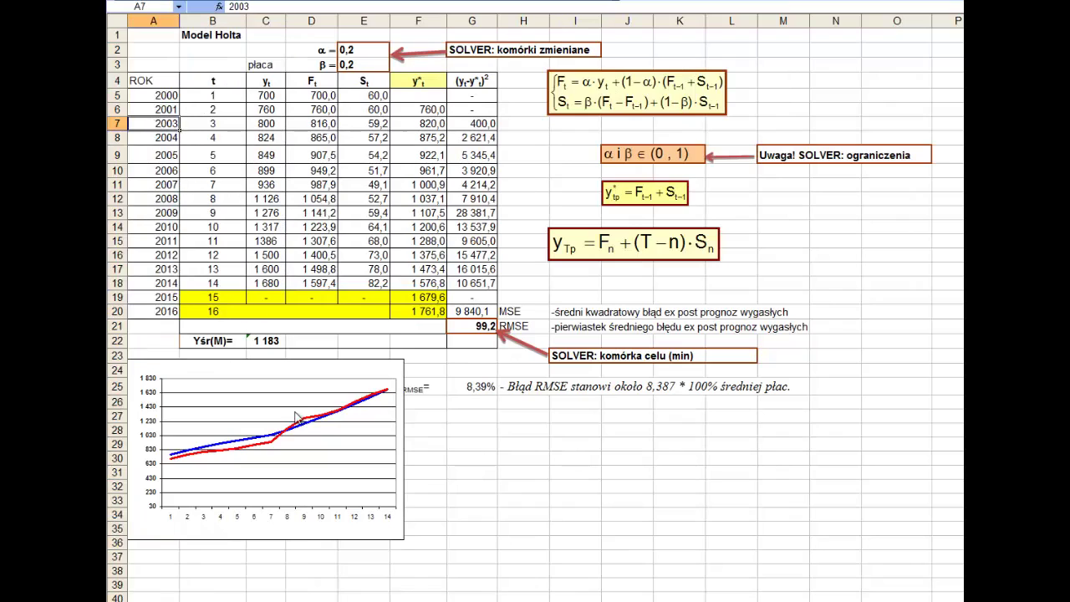
pyautogui.moveTo(368, 369); pyautogui.dragTo(382, 357)
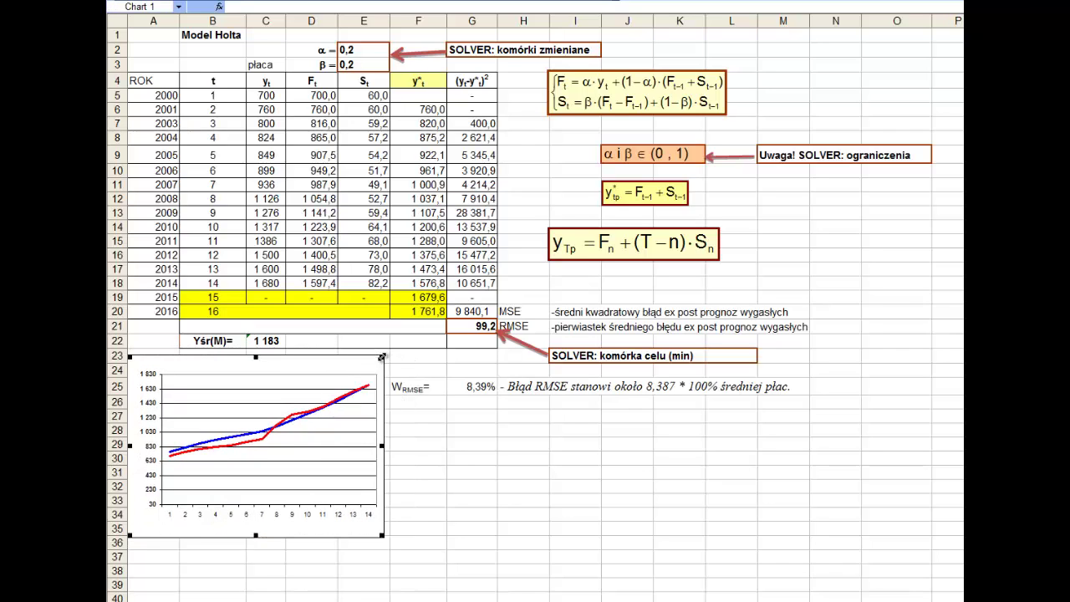
pyautogui.click(360, 256)
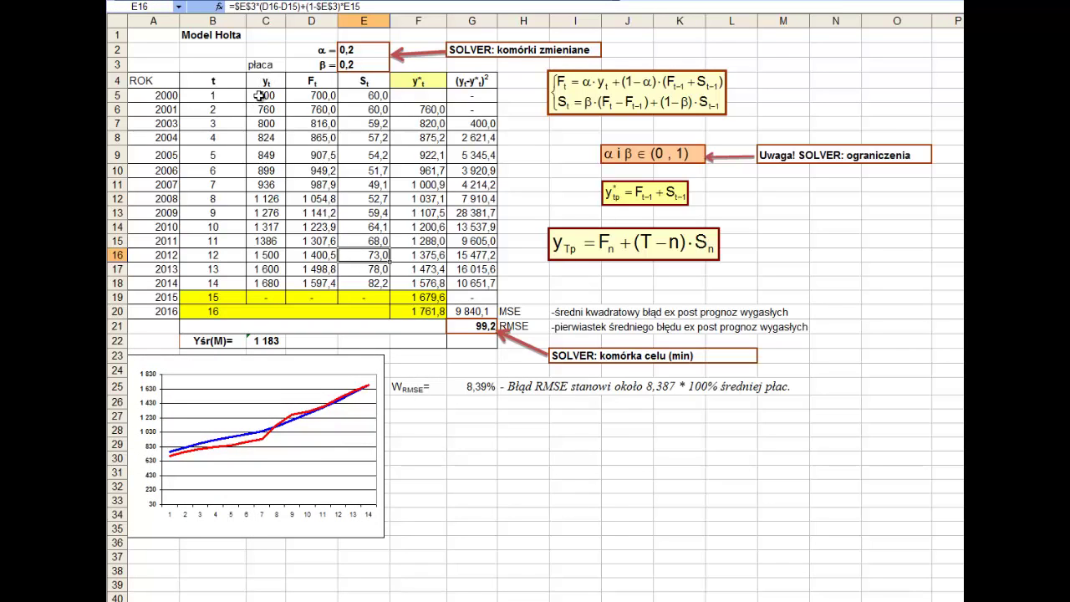
pyautogui.moveTo(259, 95); pyautogui.dragTo(265, 286)
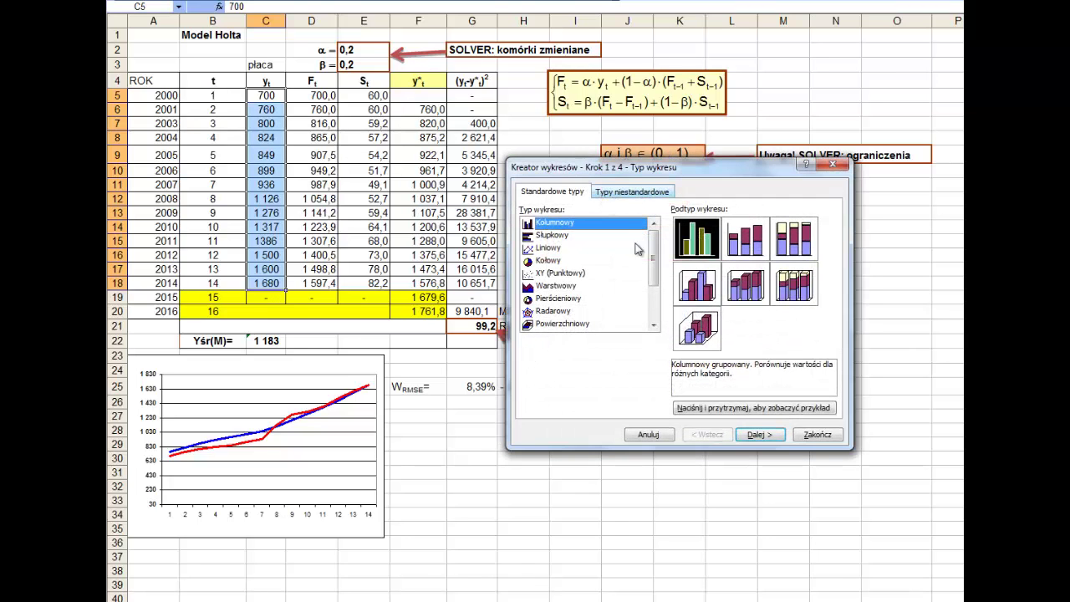
# - Create a line chart with markers (Liniowy) of the wages and position it
pyautogui.moveTo(655, 167); pyautogui.dragTo(515, 67)
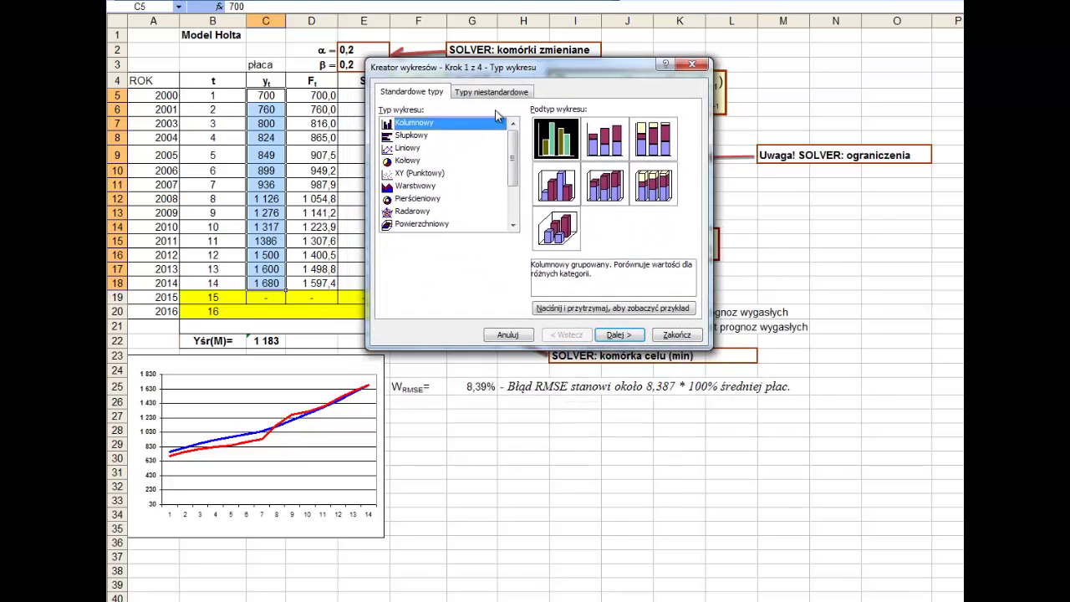
pyautogui.click(418, 148)
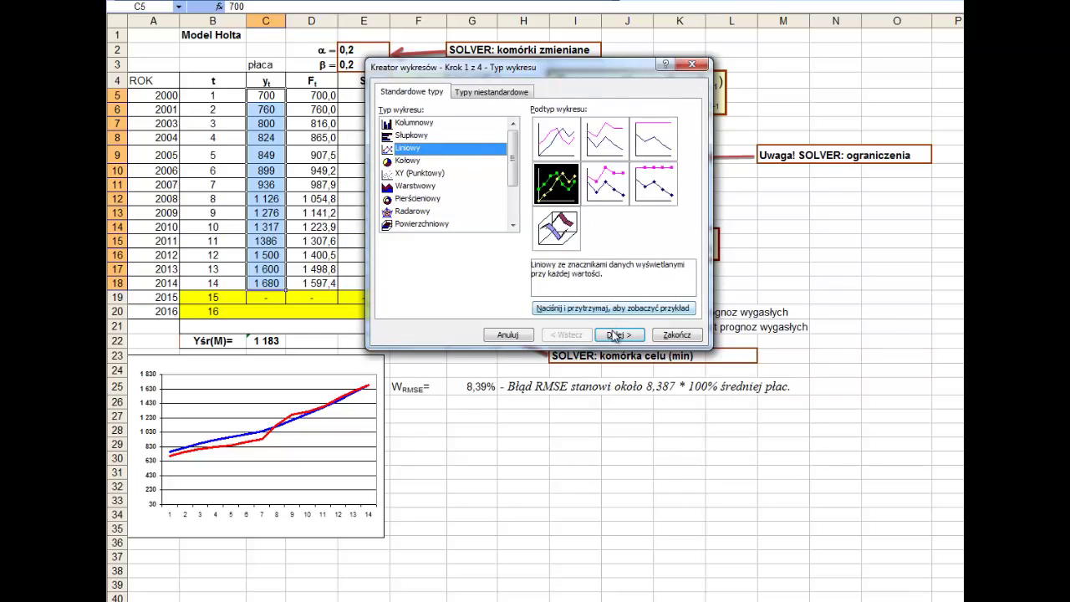
pyautogui.click(693, 336)
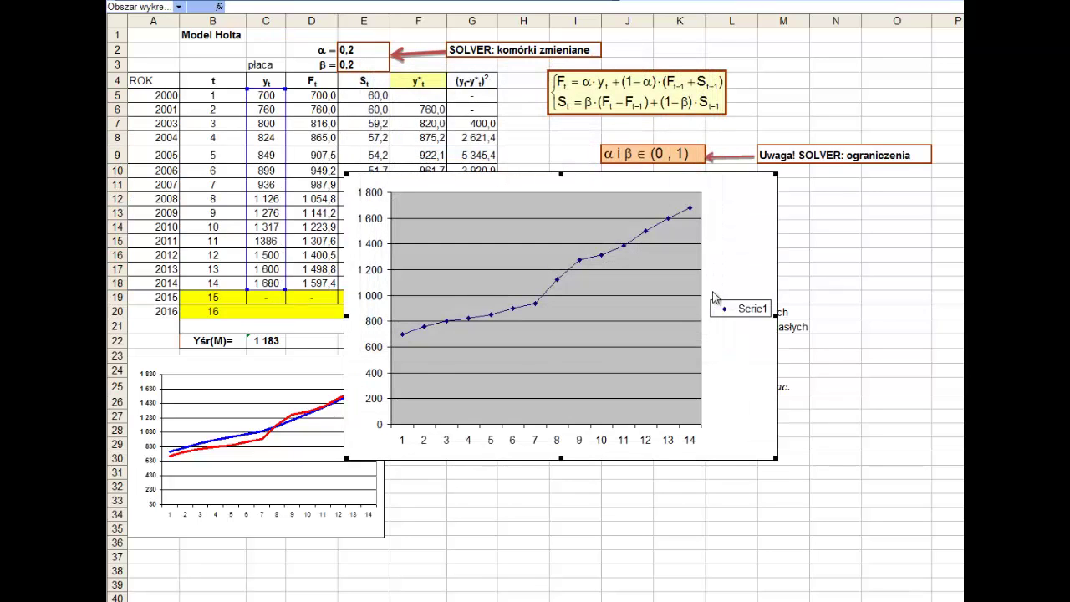
pyautogui.moveTo(752, 245); pyautogui.dragTo(775, 239)
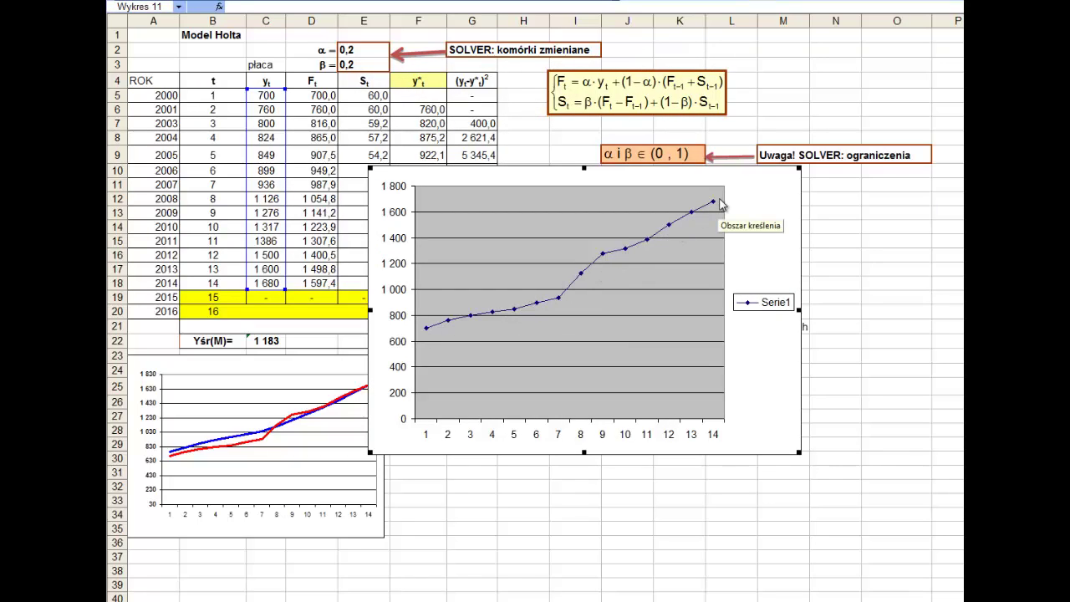
# - Look at the plot area and series formatting, closing both without changes
pyautogui.rightClick(613, 258)
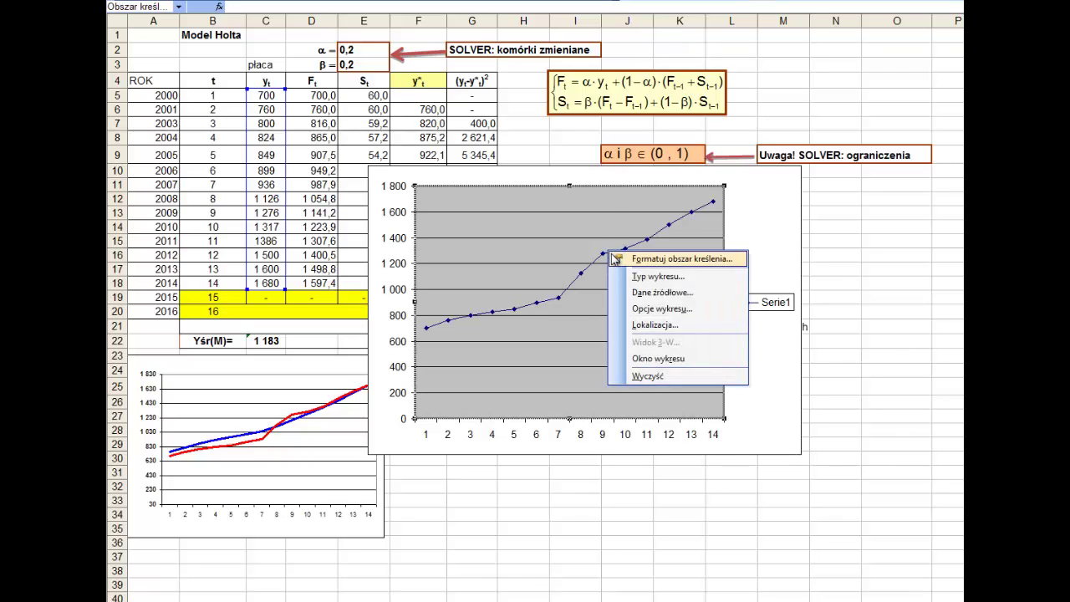
pyautogui.click(615, 260)
pyautogui.click(724, 365)
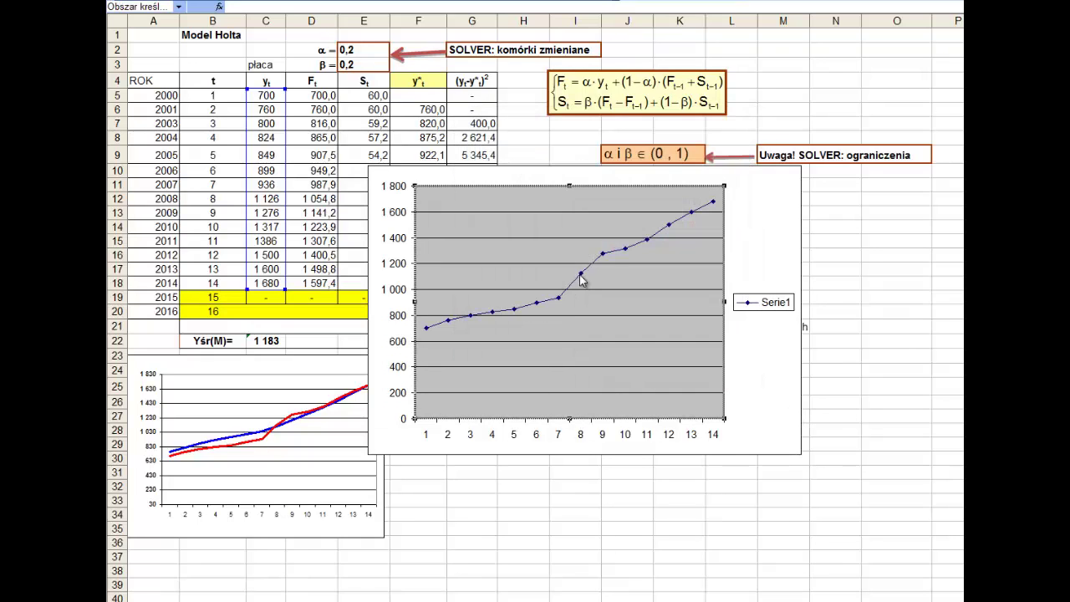
pyautogui.doubleClick(583, 281)
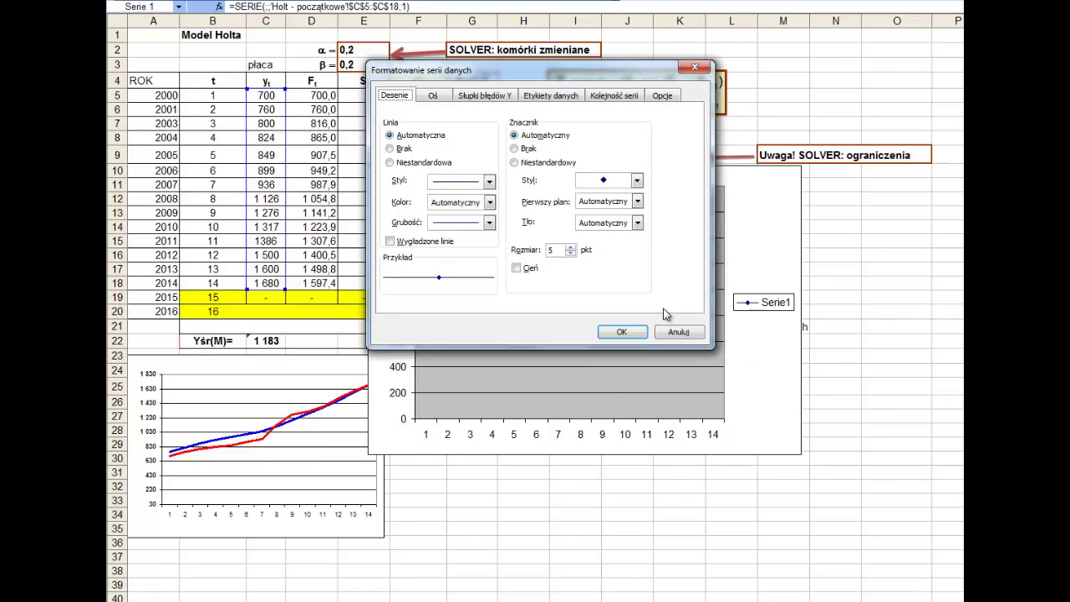
pyautogui.click(665, 327)
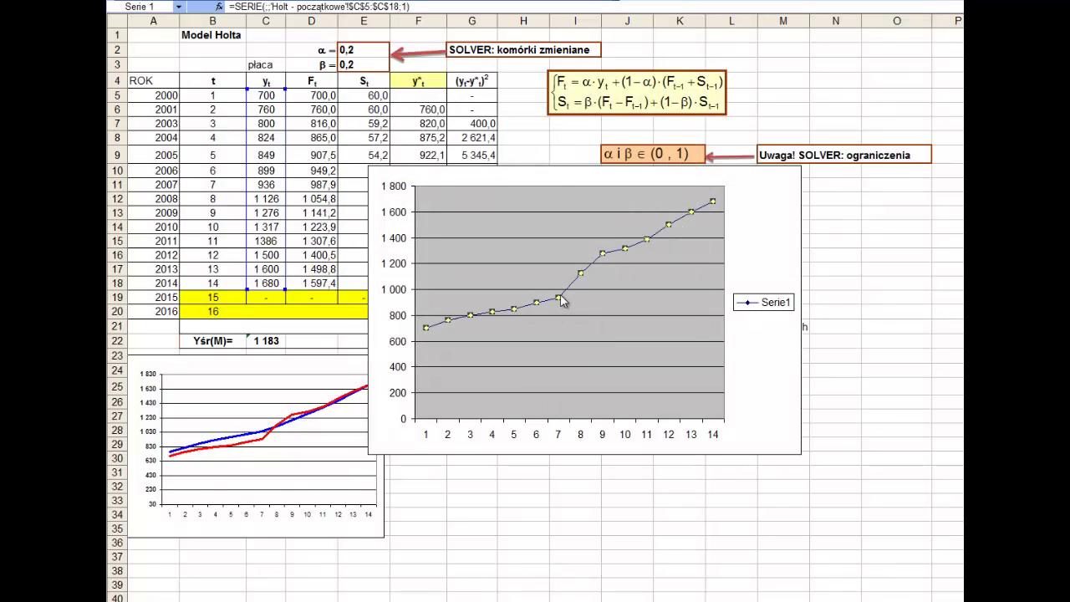
# - Add a linear trendline showing equation and R², with its label right of the plot
pyautogui.rightClick(562, 301)
pyautogui.click(622, 341)
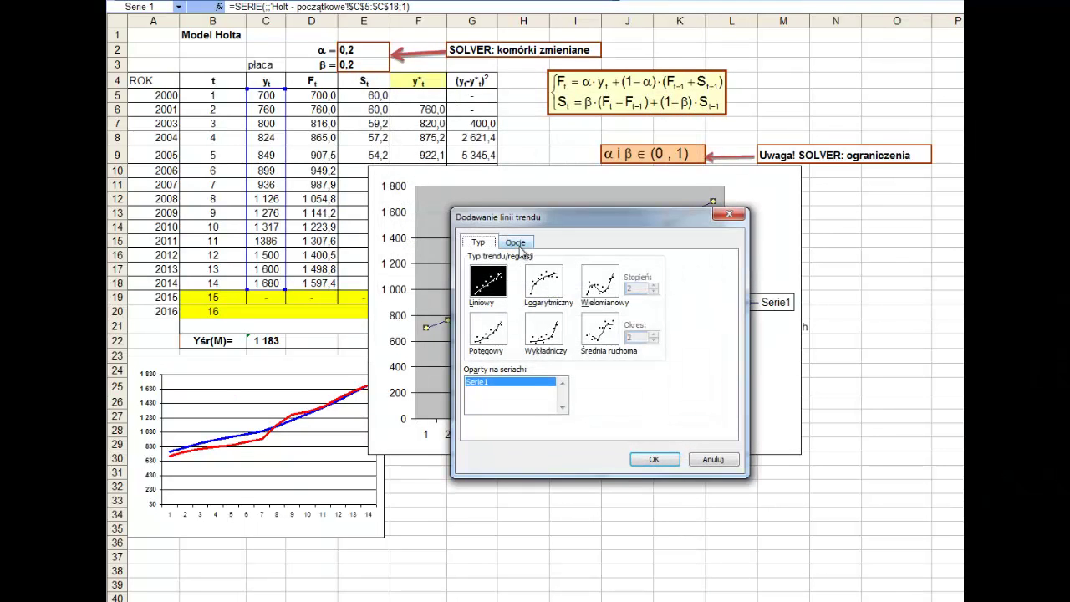
pyautogui.click(516, 243)
pyautogui.click(493, 374)
pyautogui.click(508, 386)
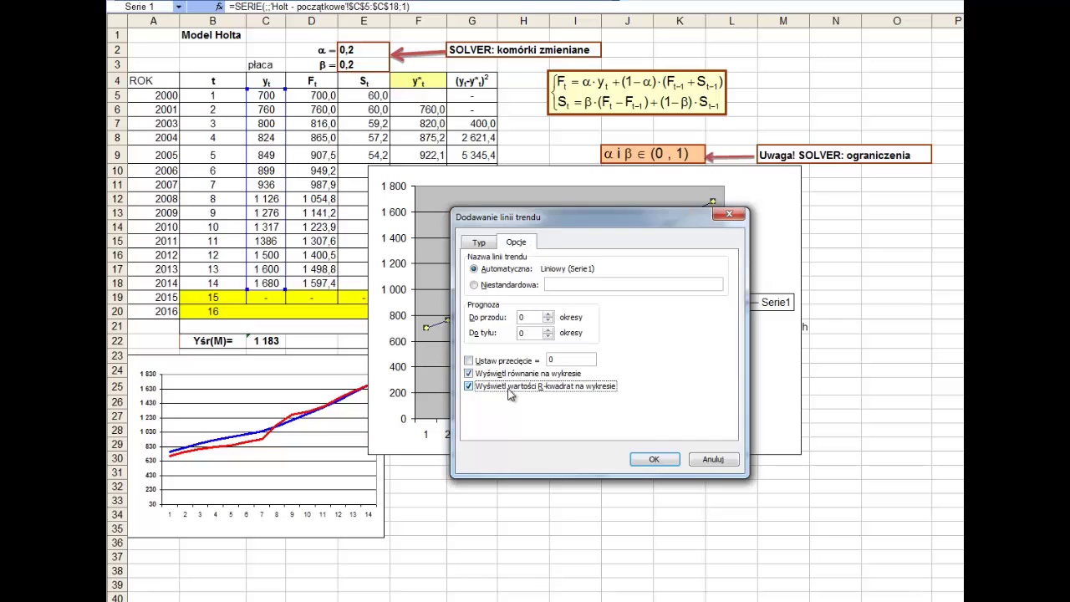
pyautogui.click(654, 459)
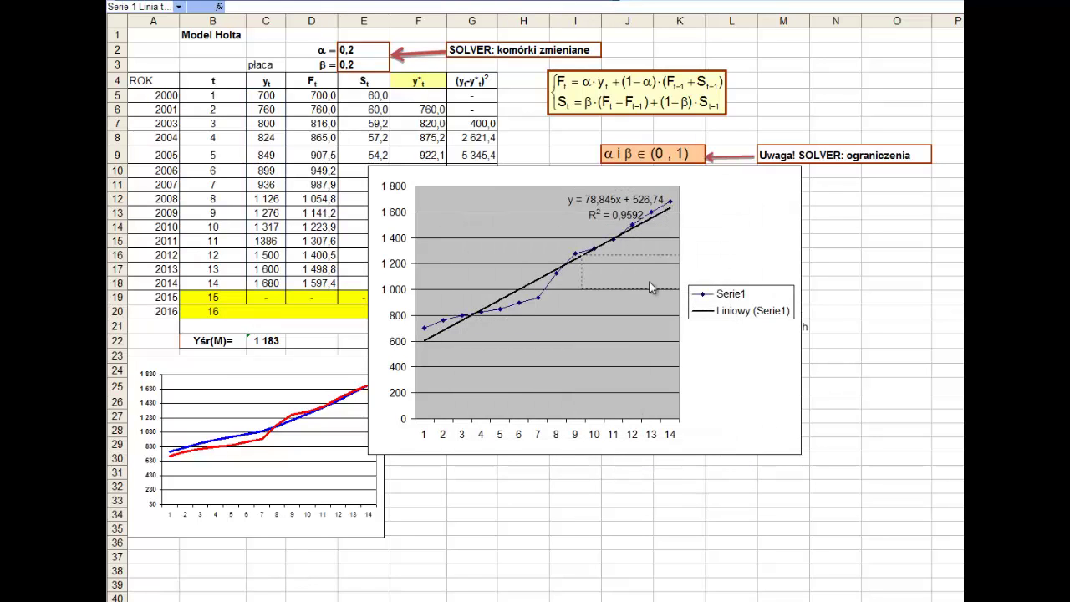
pyautogui.moveTo(652, 288); pyautogui.dragTo(768, 254)
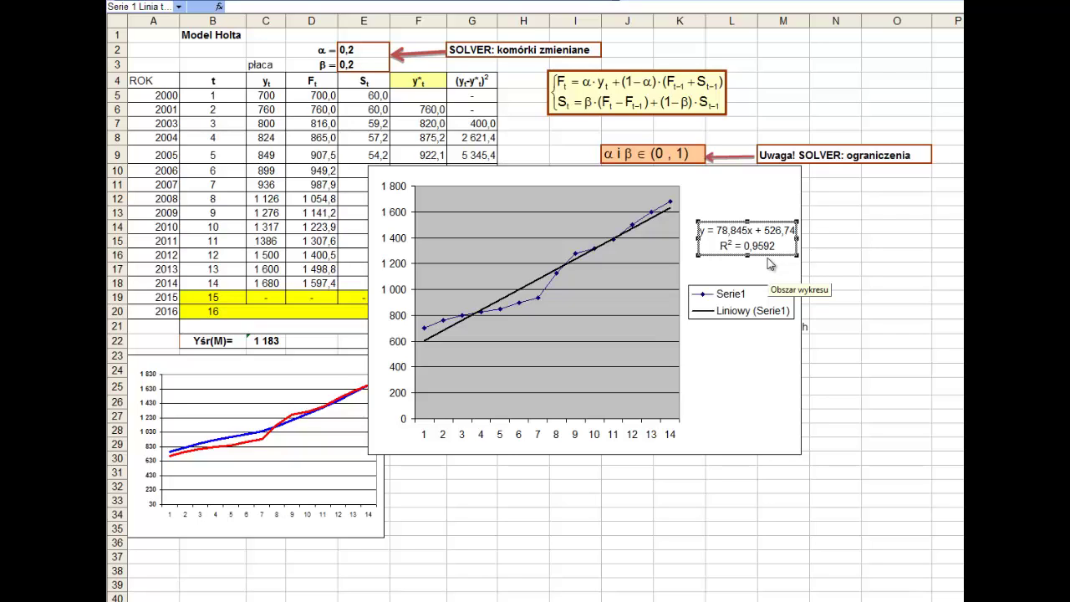
pyautogui.click(770, 263)
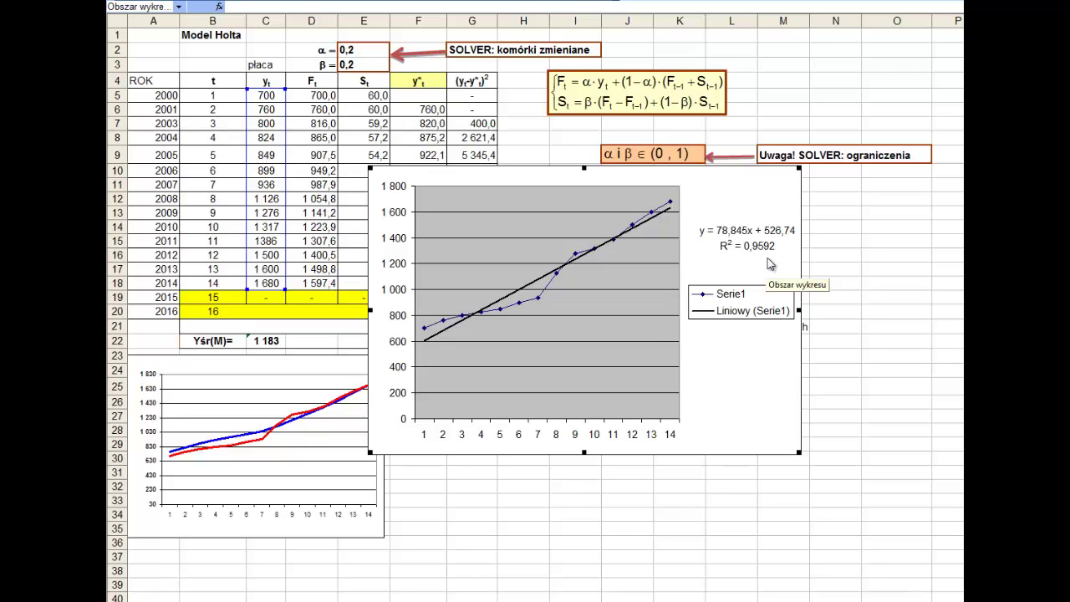
# - Delete the trendline chart and select the y*t header cell F4
pyautogui.press('Delete')
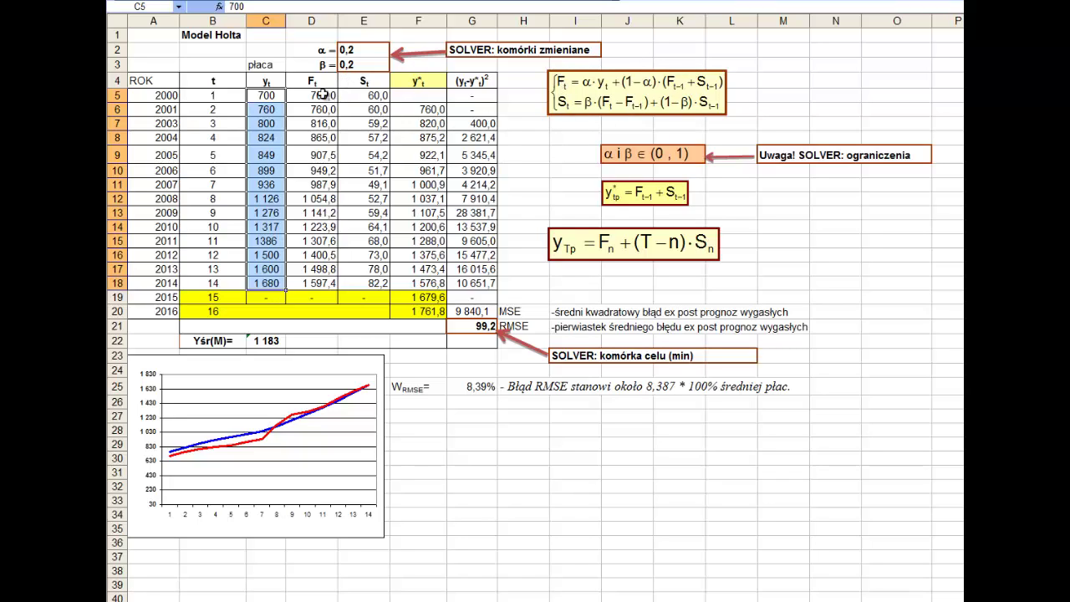
pyautogui.click(427, 78)
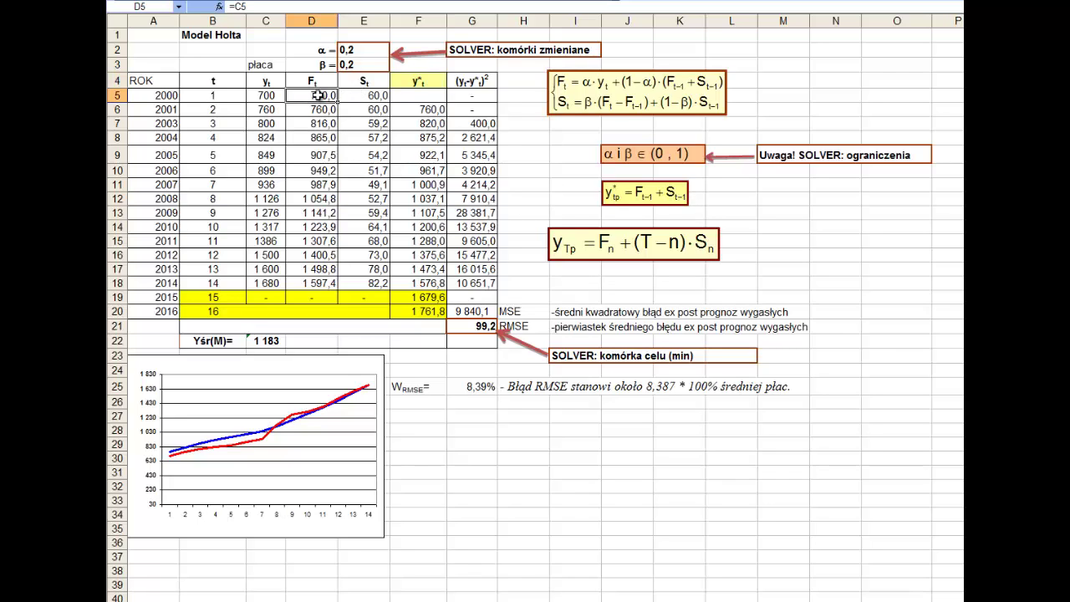
pyautogui.doubleClick(315, 96)
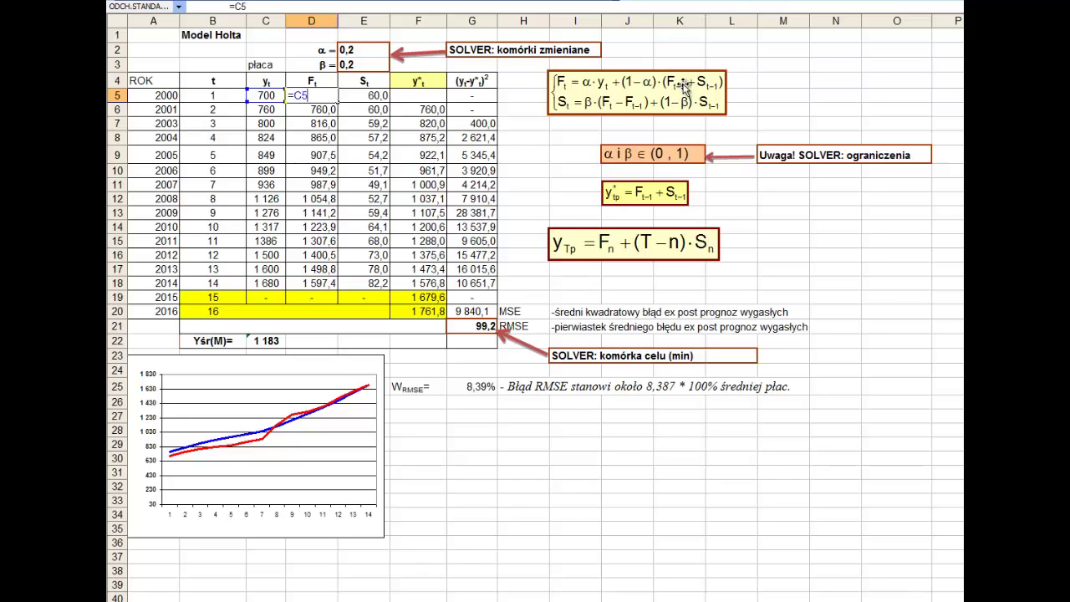
pyautogui.hotkey('ctrl', 'Return')
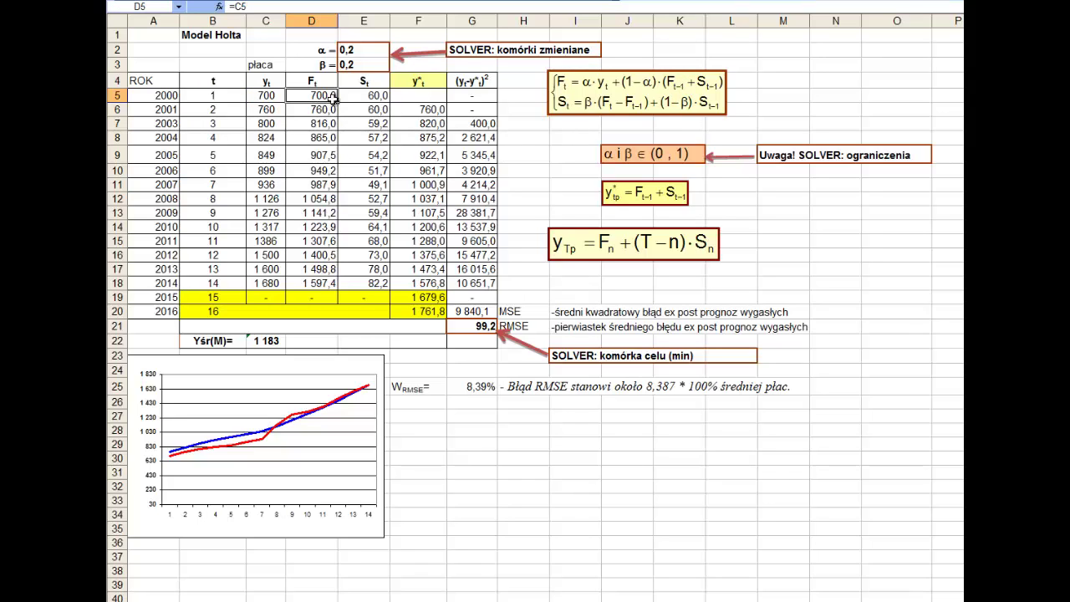
pyautogui.doubleClick(318, 97)
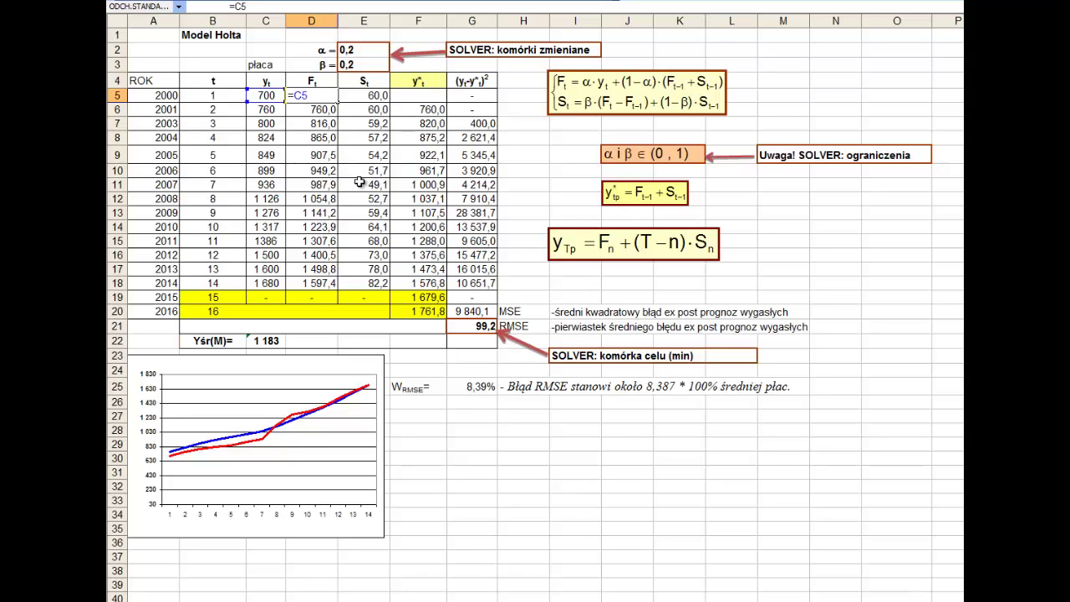
pyautogui.hotkey('ctrl', 'Return')
pyautogui.click(378, 97)
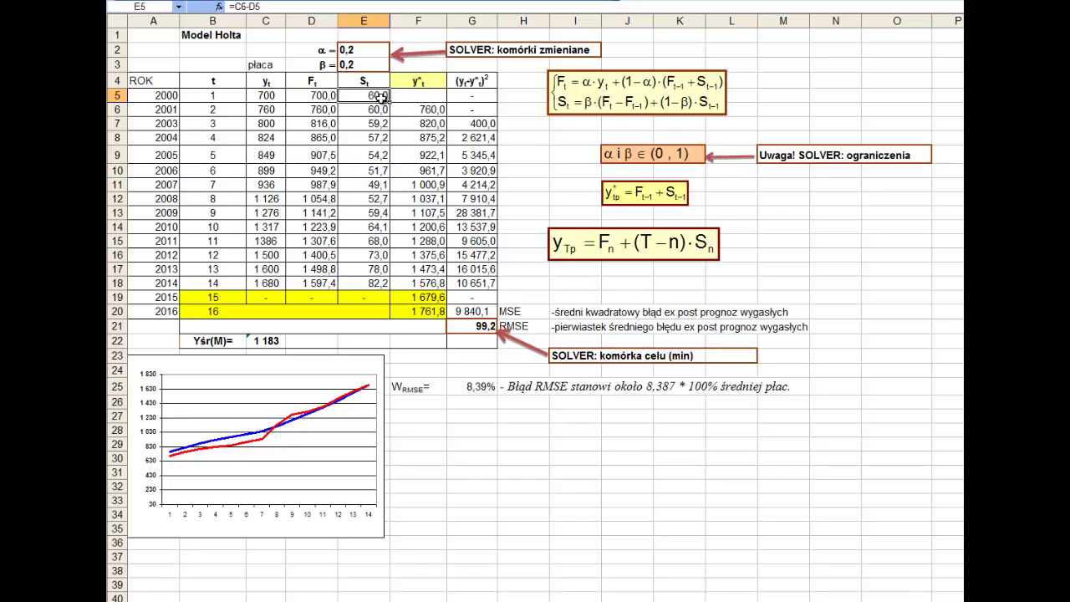
pyautogui.doubleClick(381, 97)
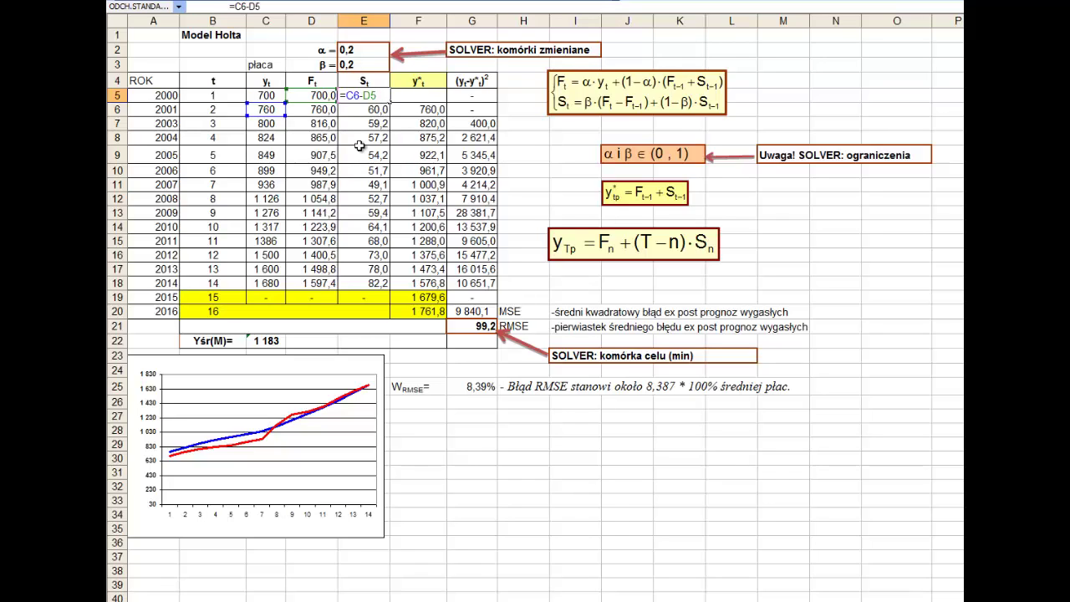
pyautogui.moveTo(274, 117); pyautogui.dragTo(275, 117)
pyautogui.press('Return')
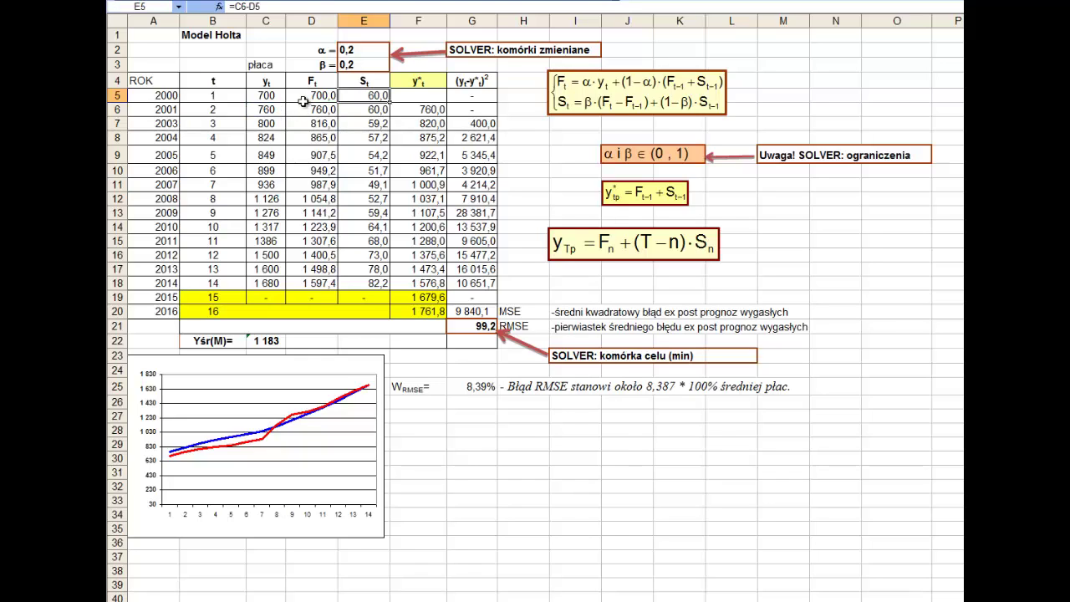
pyautogui.doubleClick(312, 110)
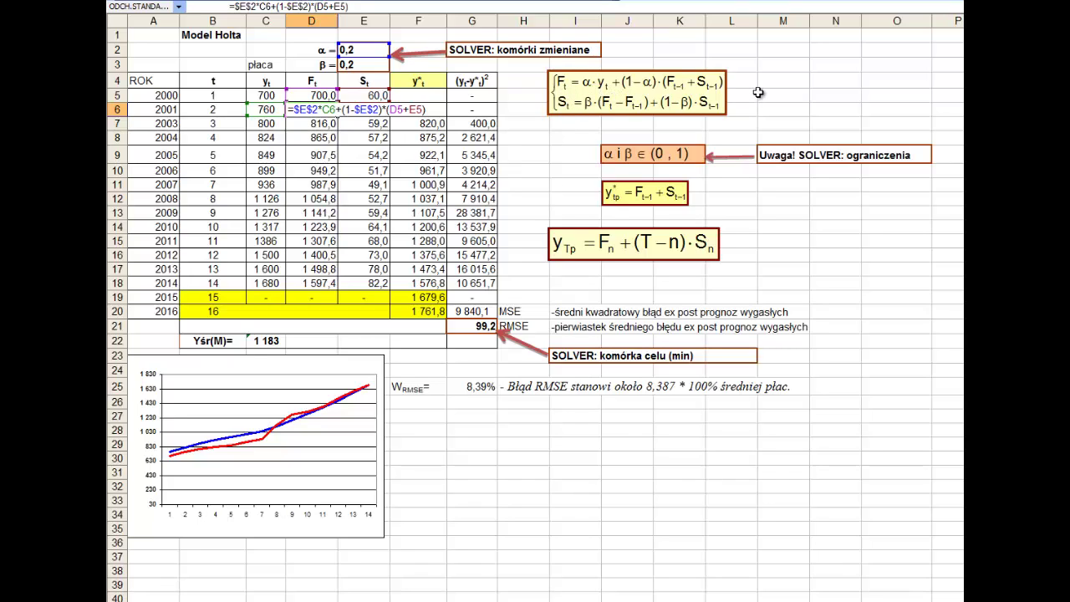
pyautogui.press('Escape')
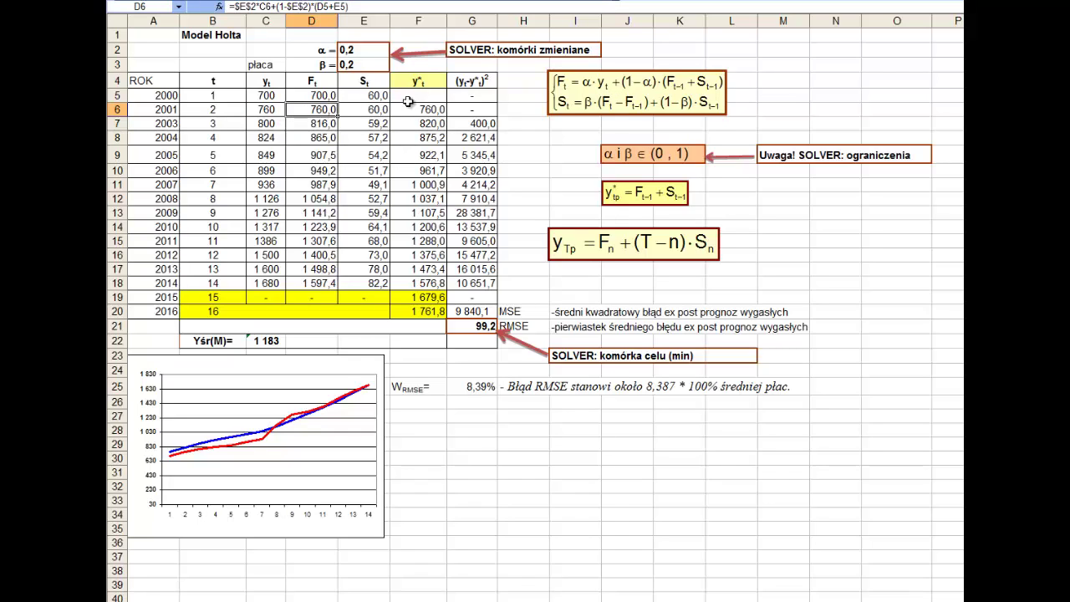
pyautogui.write('=')
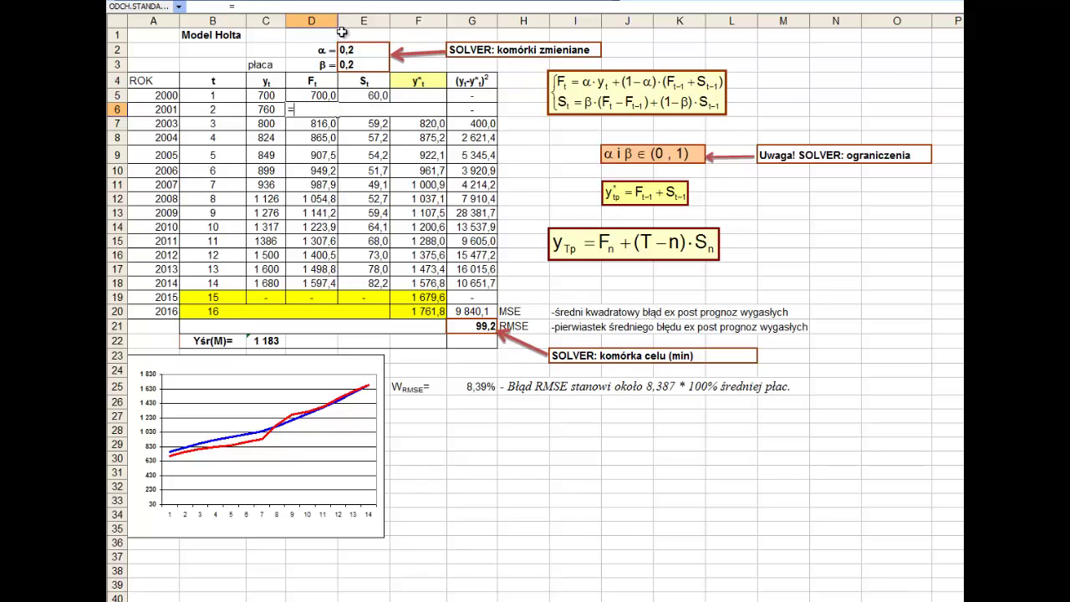
pyautogui.click(354, 49)
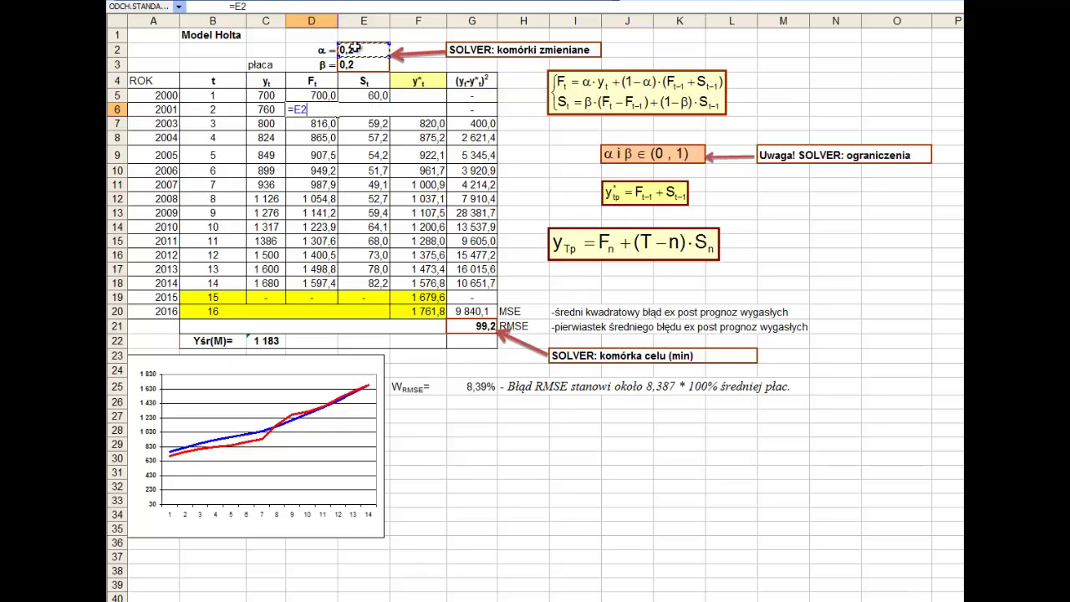
pyautogui.write('*')
pyautogui.click(253, 110)
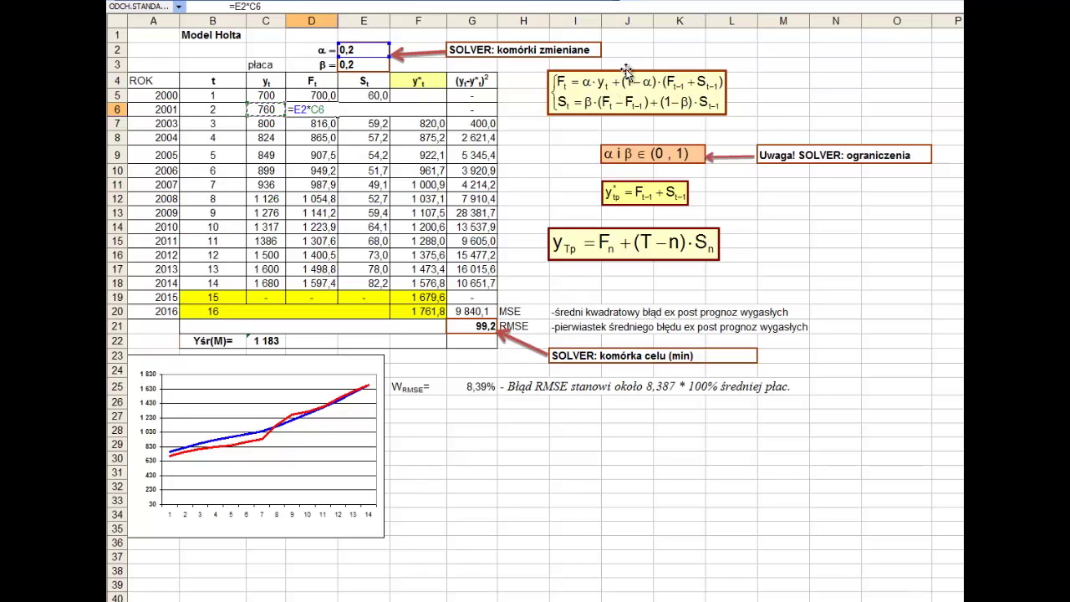
pyautogui.write('+(1-')
pyautogui.click(367, 53)
pyautogui.write(')*(')
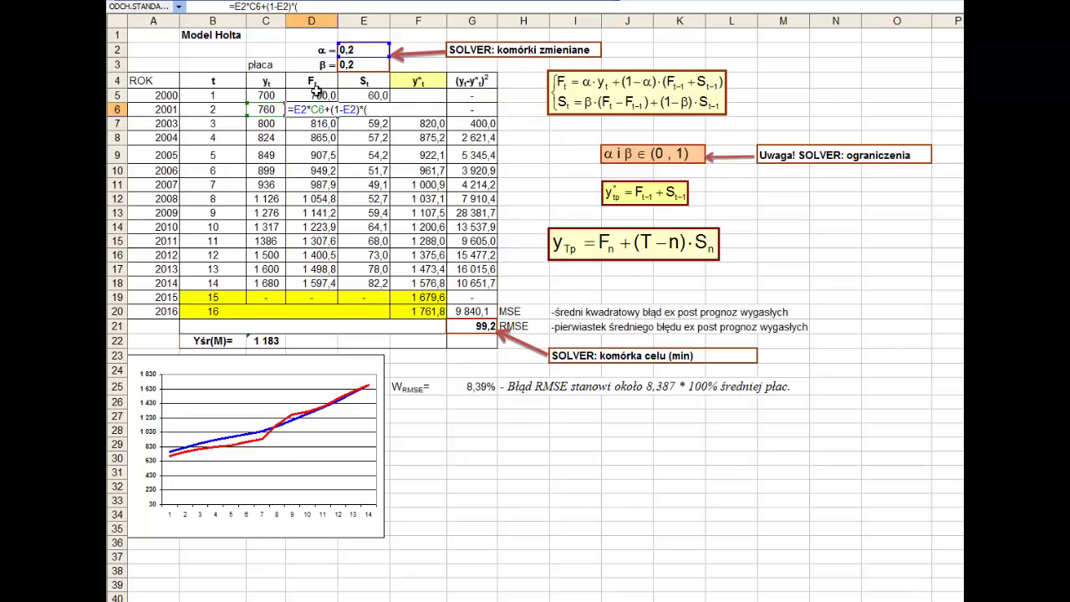
pyautogui.click(314, 95)
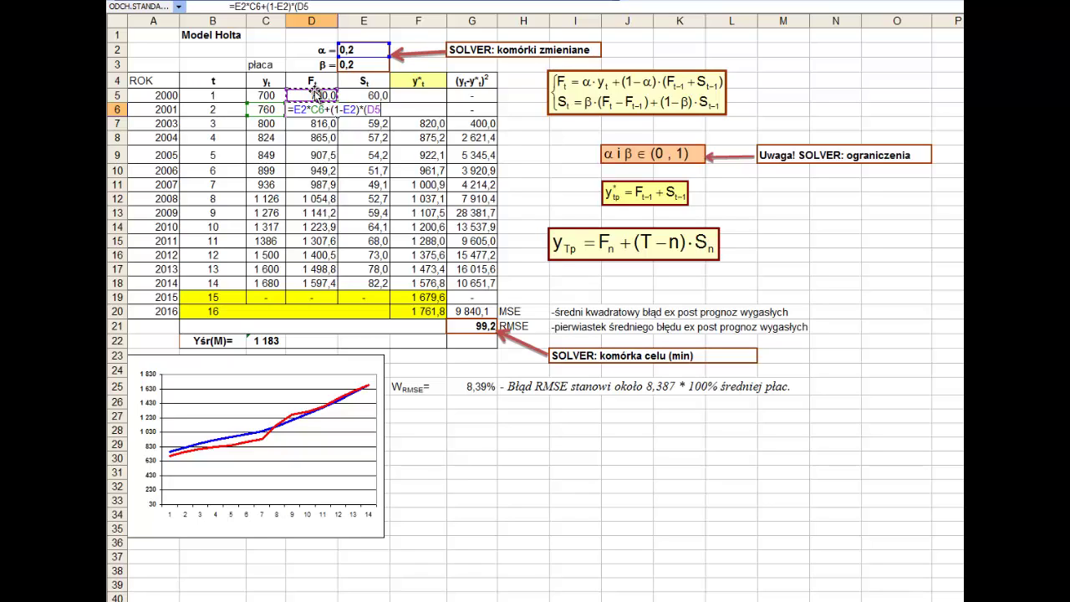
pyautogui.write('+')
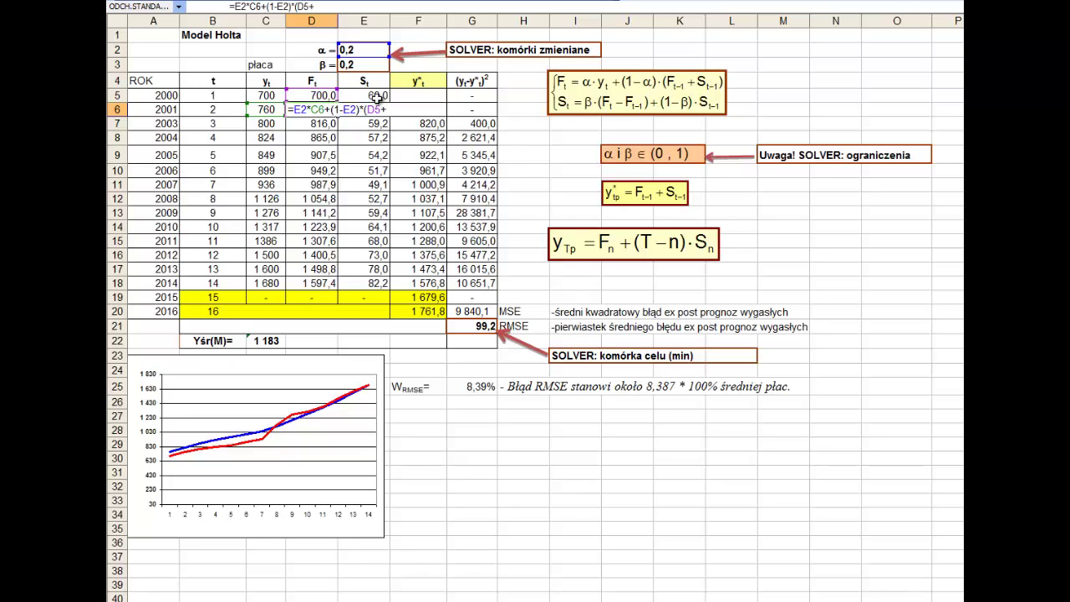
pyautogui.click(376, 97)
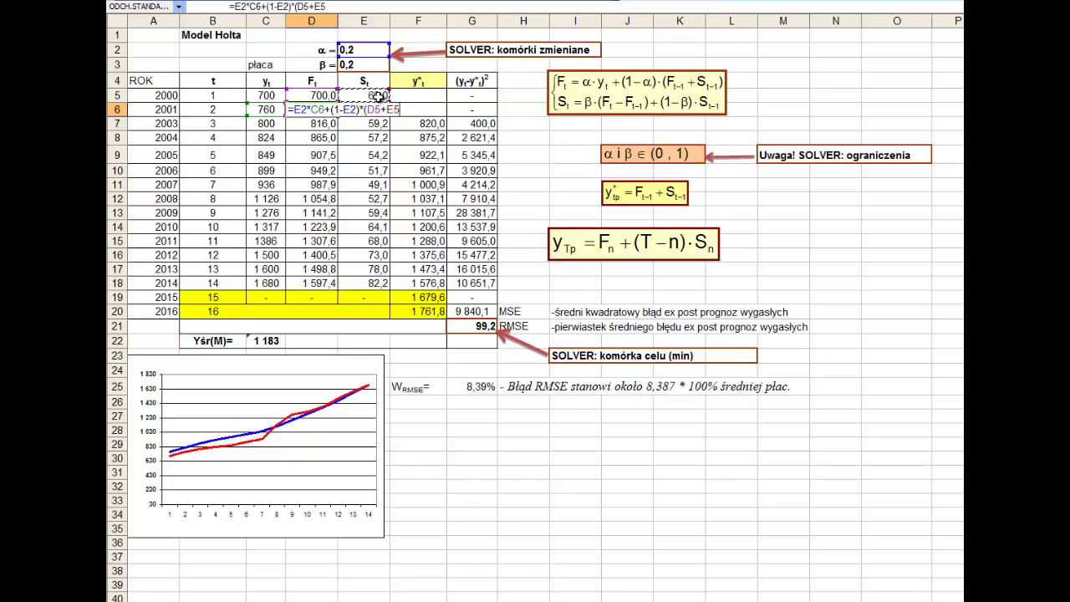
pyautogui.write(')')
pyautogui.press('Return')
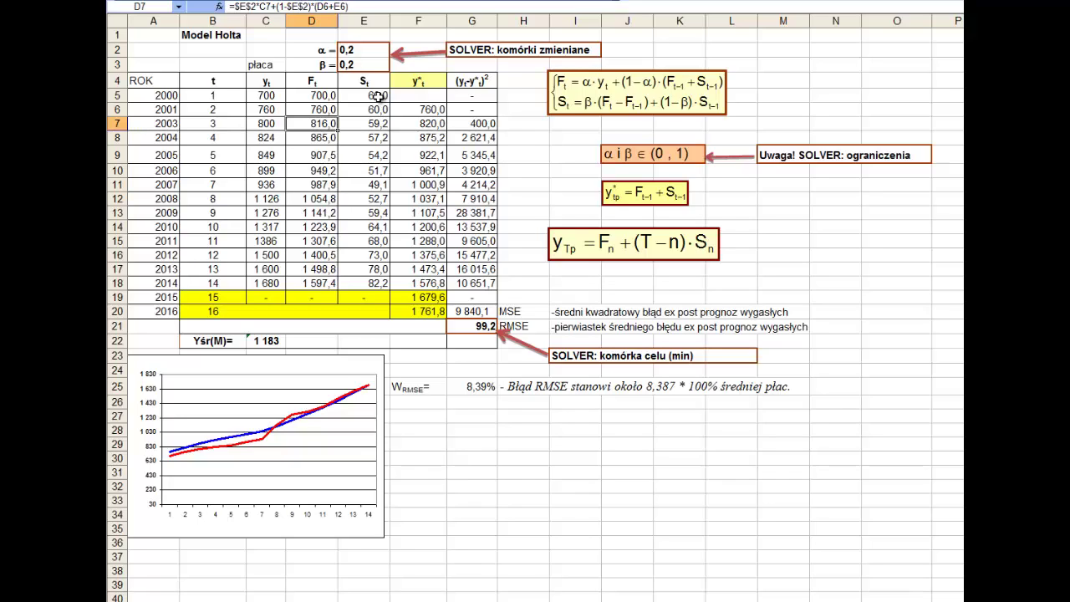
pyautogui.press('Up')
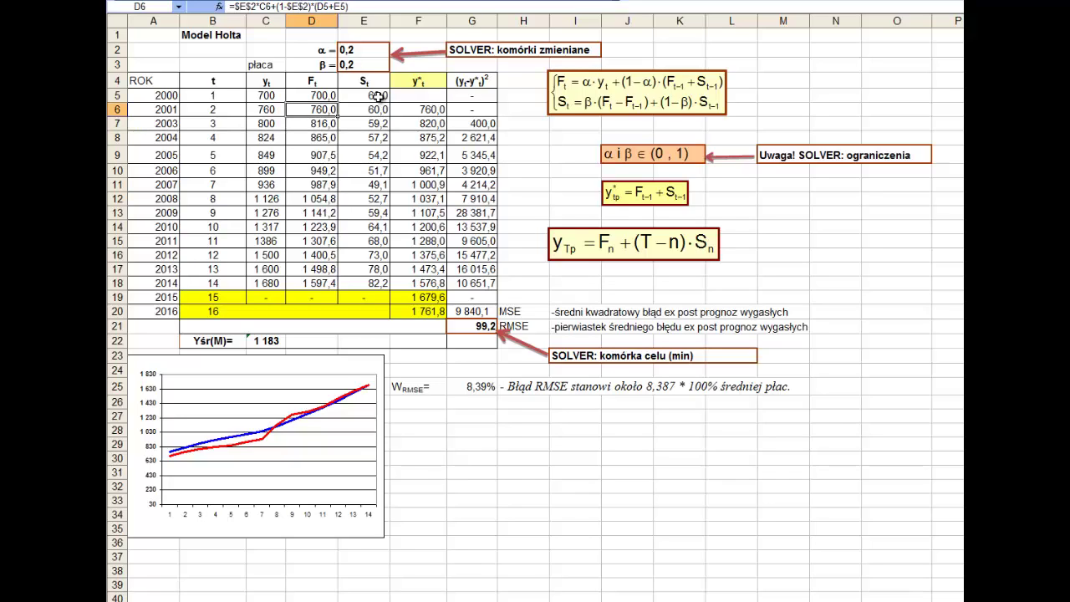
pyautogui.press('Right')
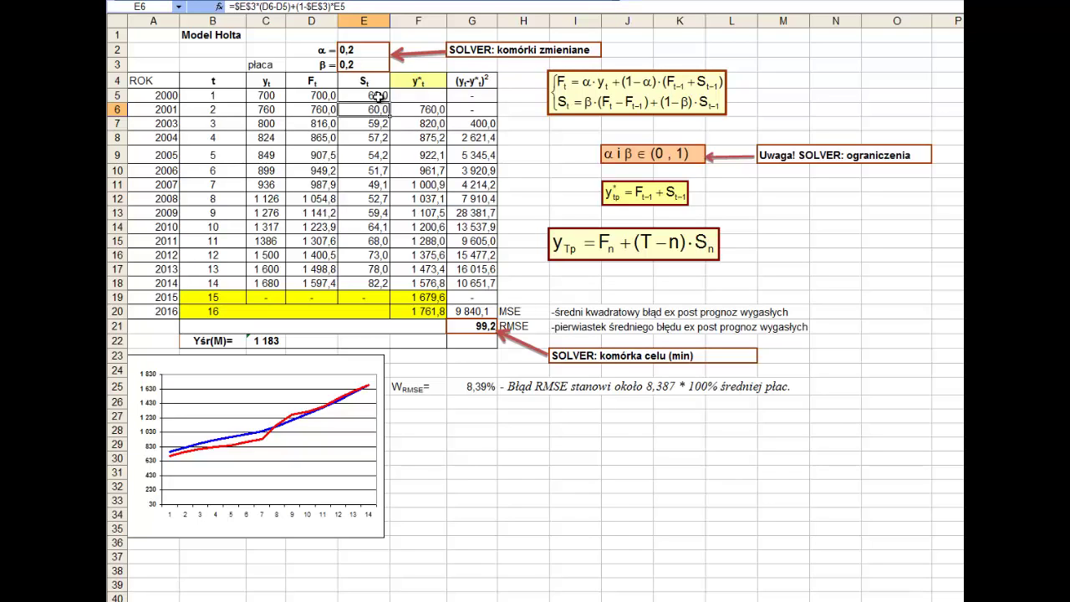
# - Replace E6 with the trend formula =E3*(D6-D5)+(1-E3)*E5
pyautogui.press('Delete')
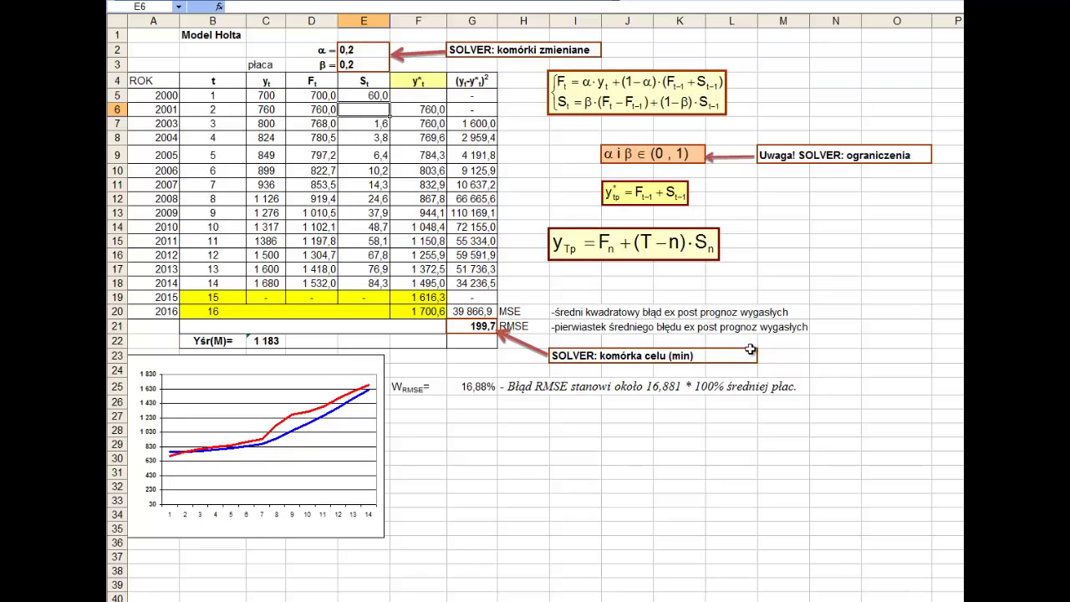
pyautogui.write('=')
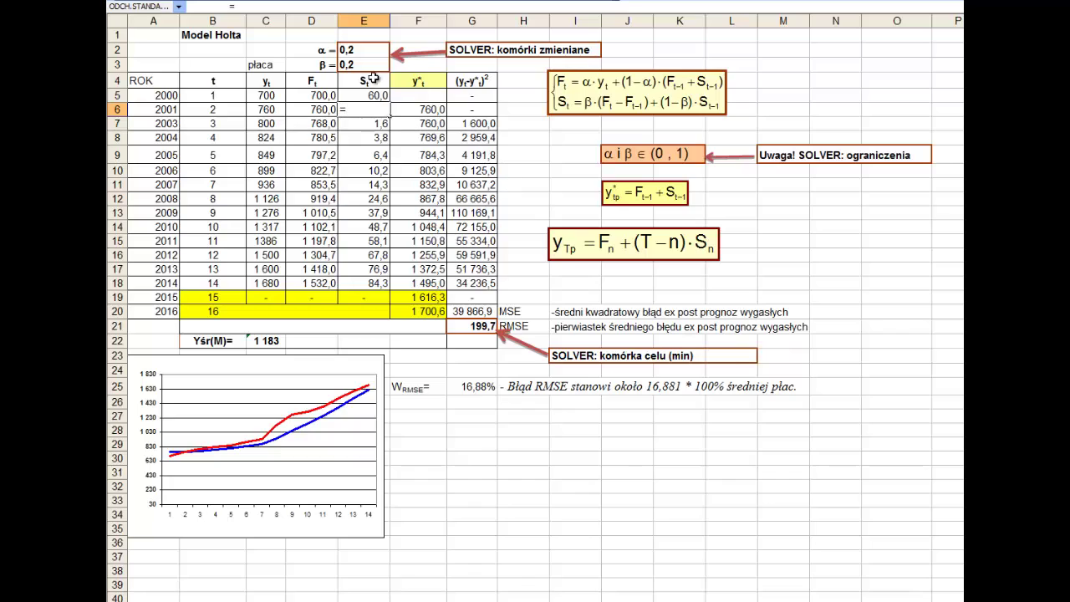
pyautogui.click(376, 66)
pyautogui.write('*(')
pyautogui.click(309, 111)
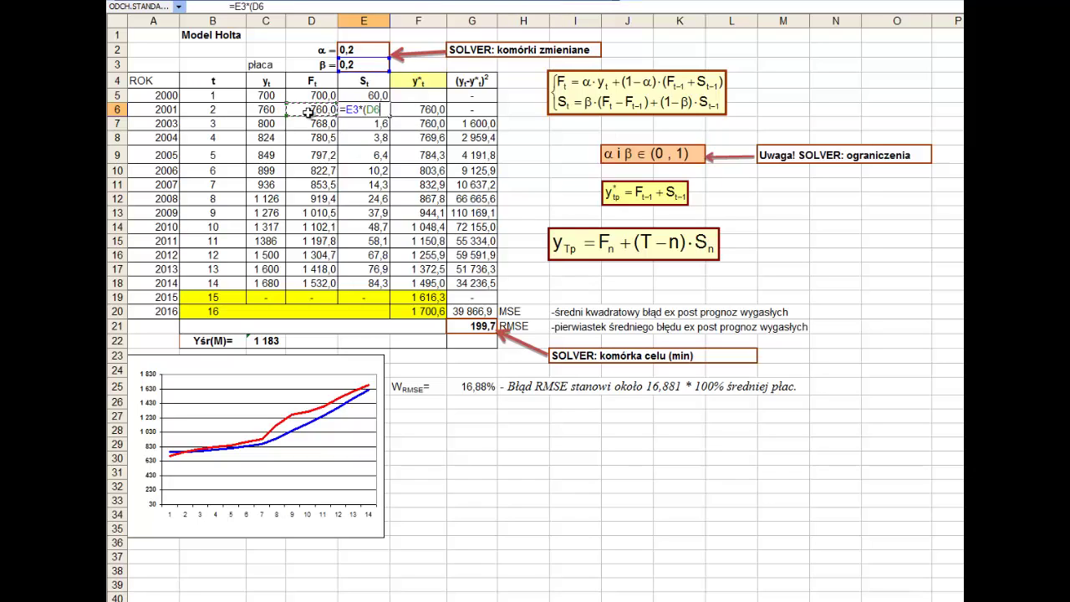
pyautogui.write('-')
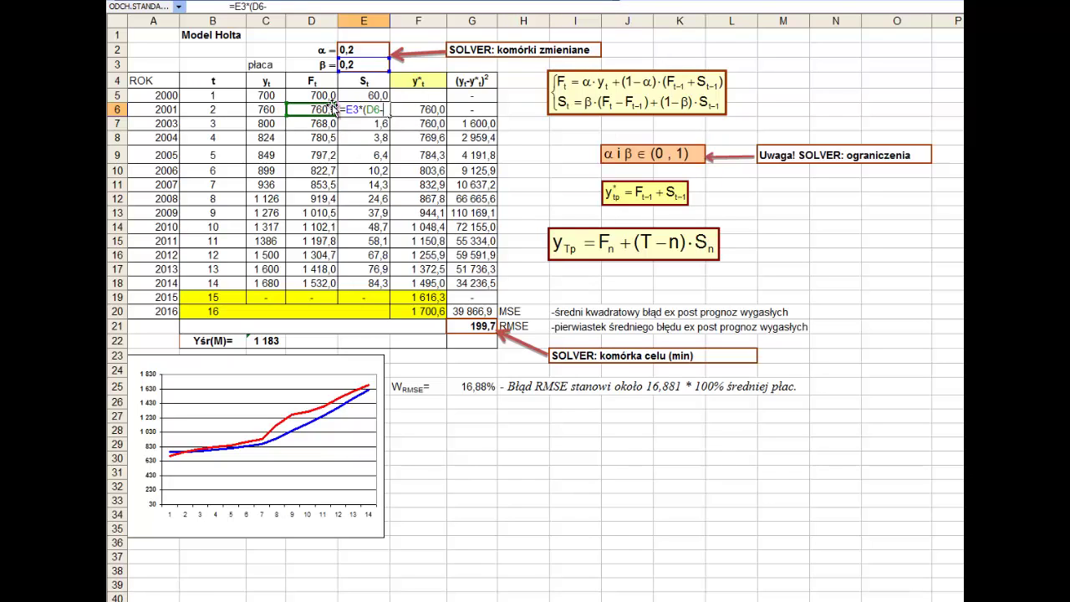
pyautogui.click(325, 96)
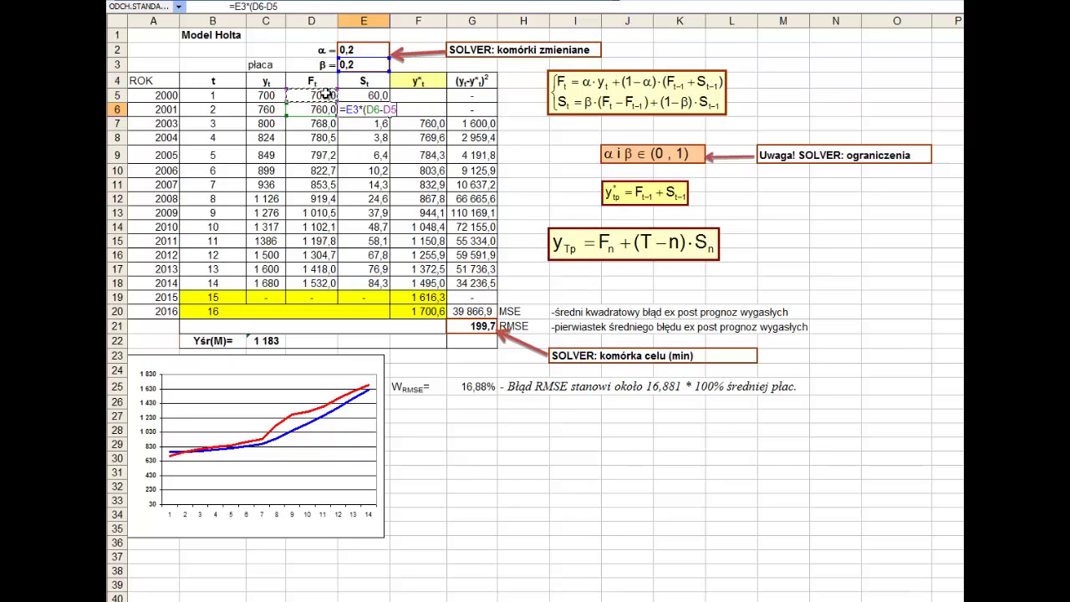
pyautogui.write(')+(1-')
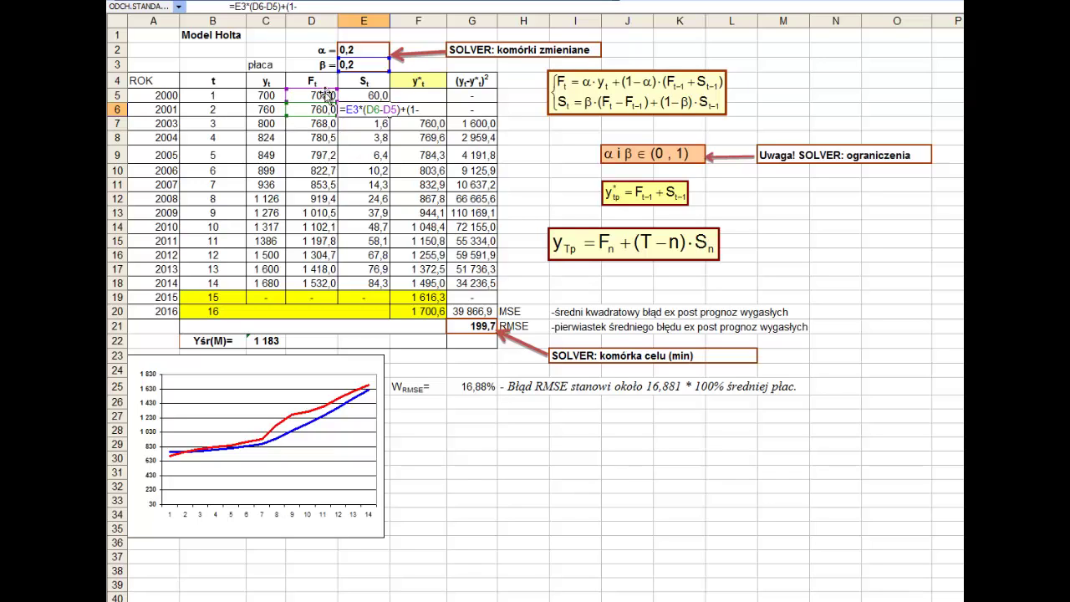
pyautogui.click(384, 64)
pyautogui.write(')*')
pyautogui.click(373, 95)
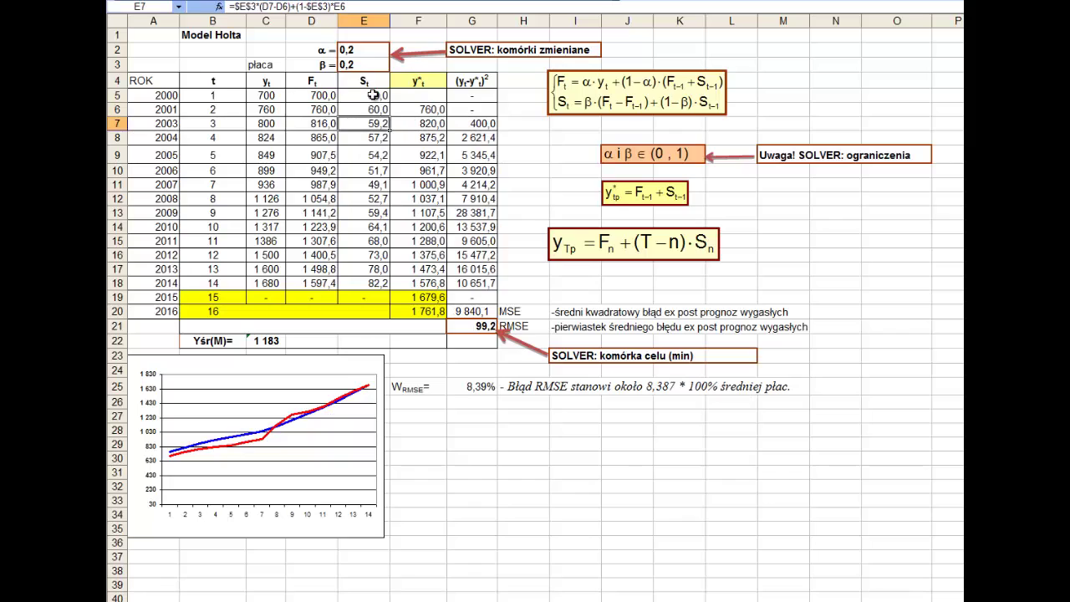
# - Open the 2001 forecast formula =D5+E5 in F6 for editing
pyautogui.press('Up')
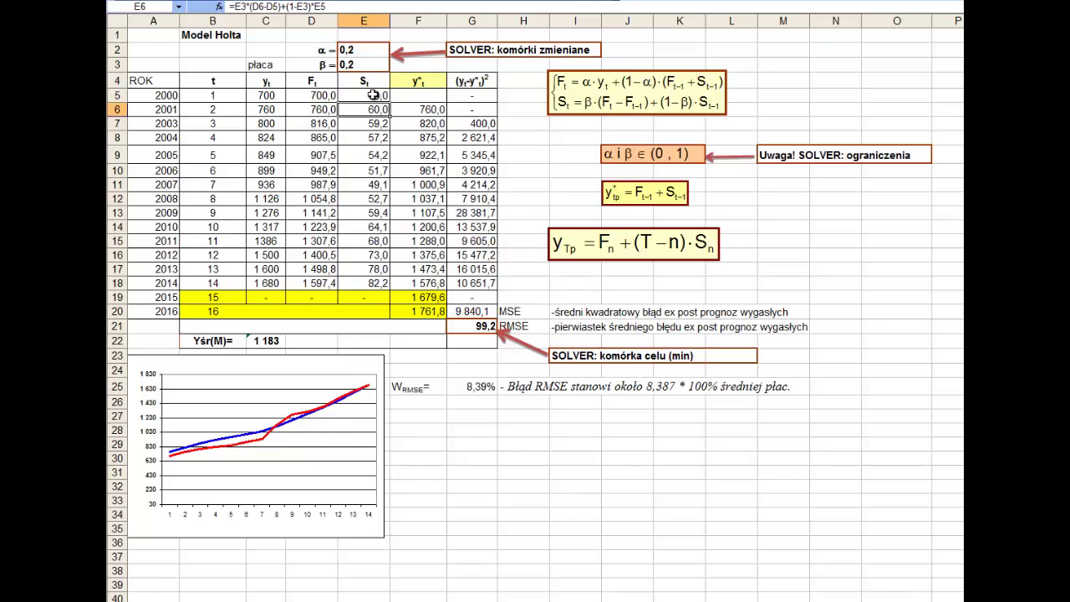
pyautogui.press('Right')
pyautogui.press('F2')
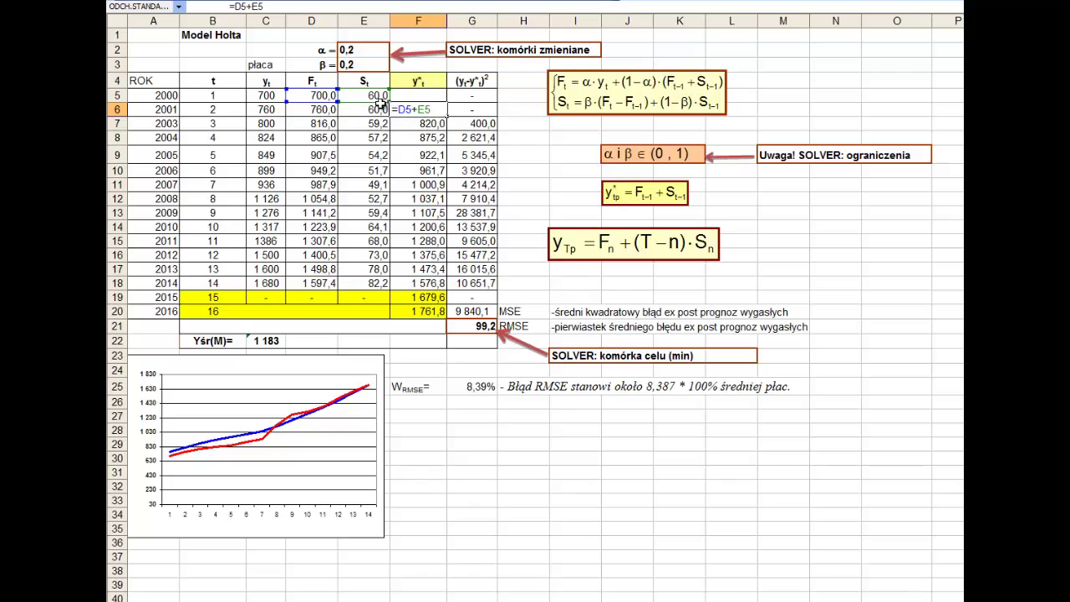
# - Commit =D5+E5 in F6, fill it down to F18, and check F18
pyautogui.press('Return')
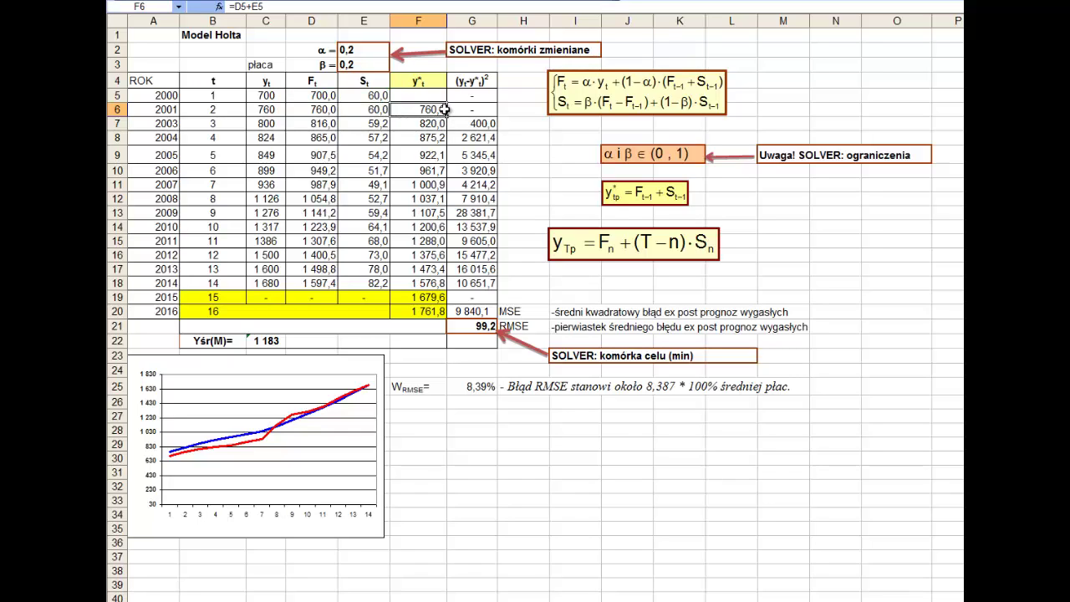
pyautogui.moveTo(449, 118); pyautogui.dragTo(447, 292)
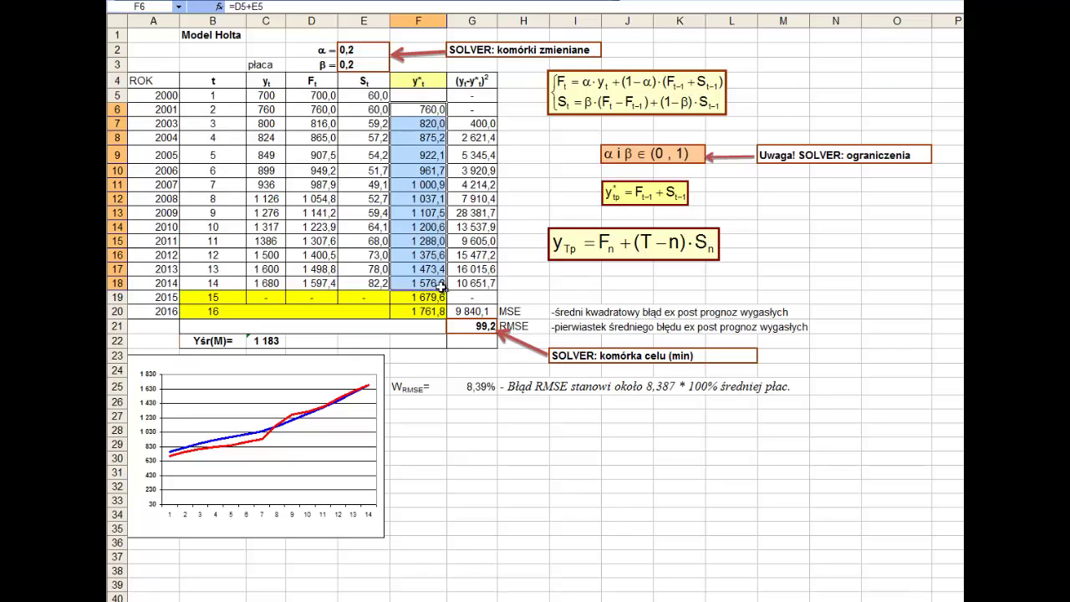
pyautogui.click(434, 286)
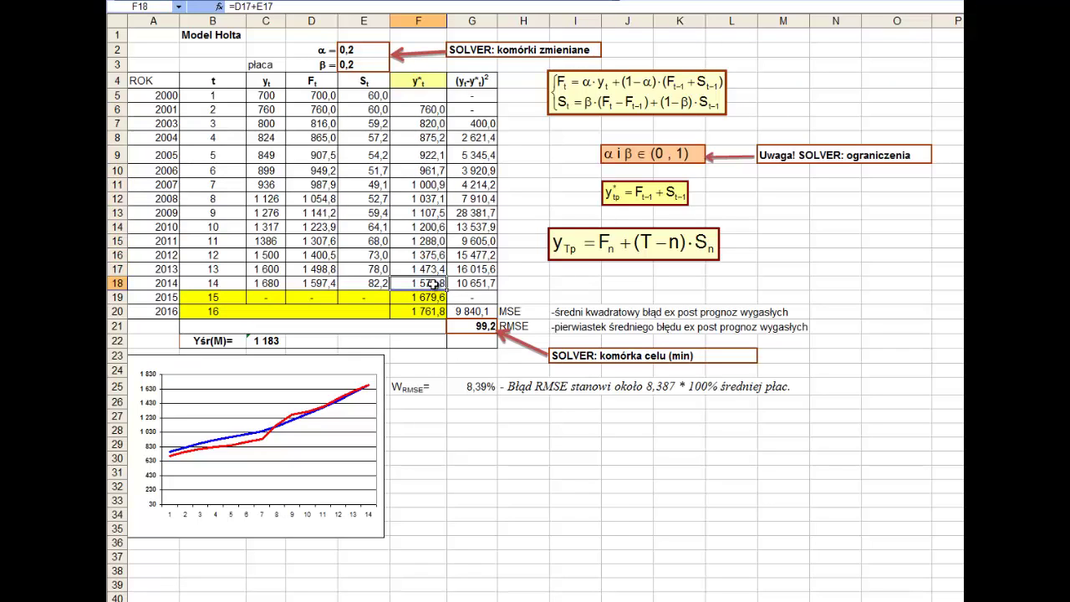
pyautogui.click(310, 110)
pyautogui.doubleClick(311, 110)
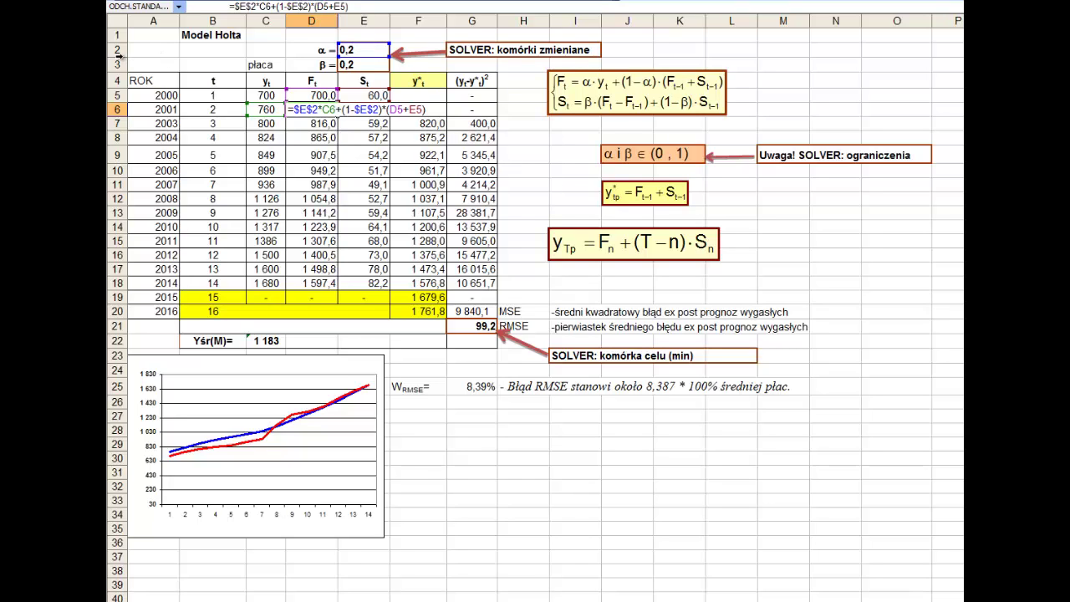
# - Make both β references in E6's trend formula absolute as $E$3
pyautogui.press('Escape')
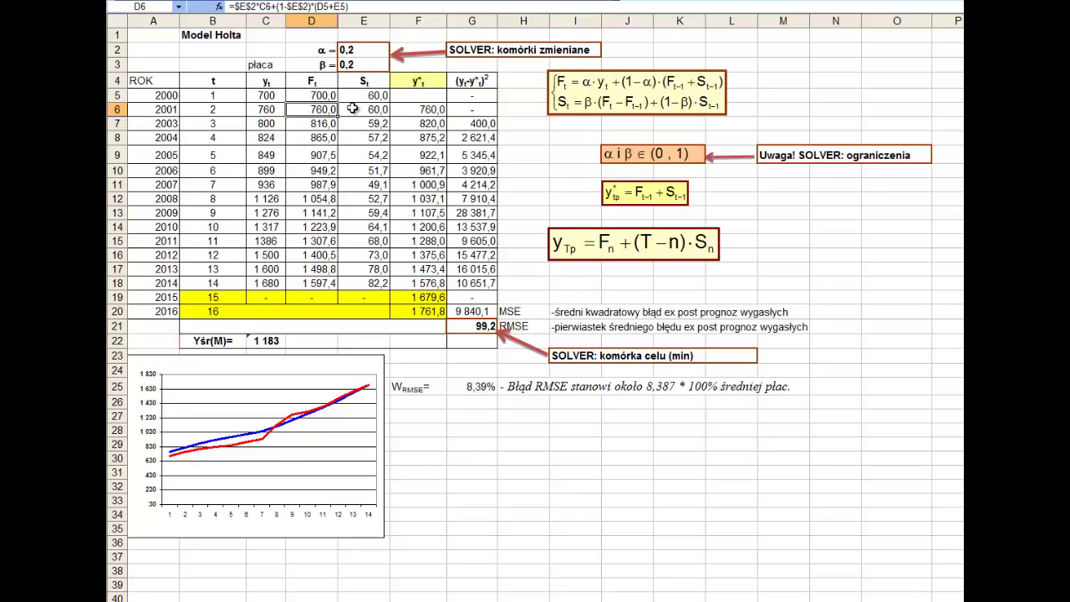
pyautogui.doubleClick(355, 109)
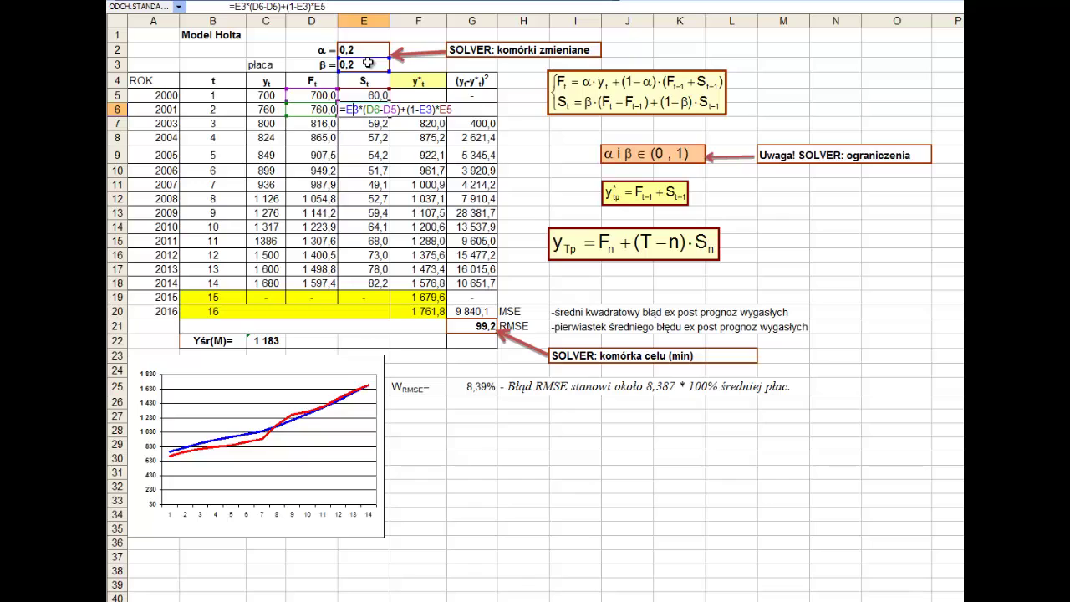
pyautogui.click(368, 60)
pyautogui.press('F4')
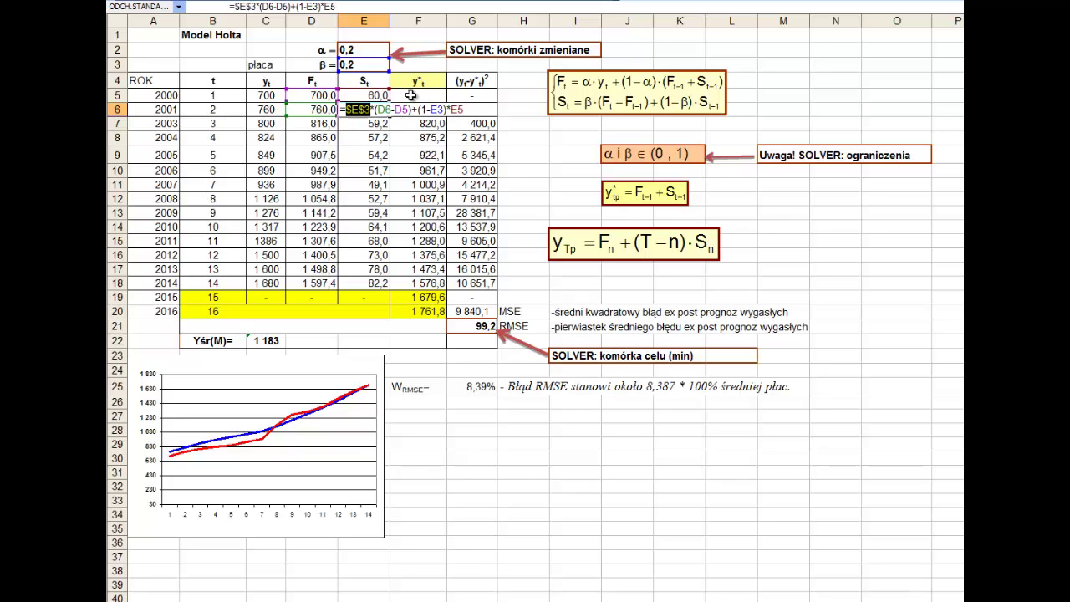
pyautogui.click(433, 109)
pyautogui.press('F4')
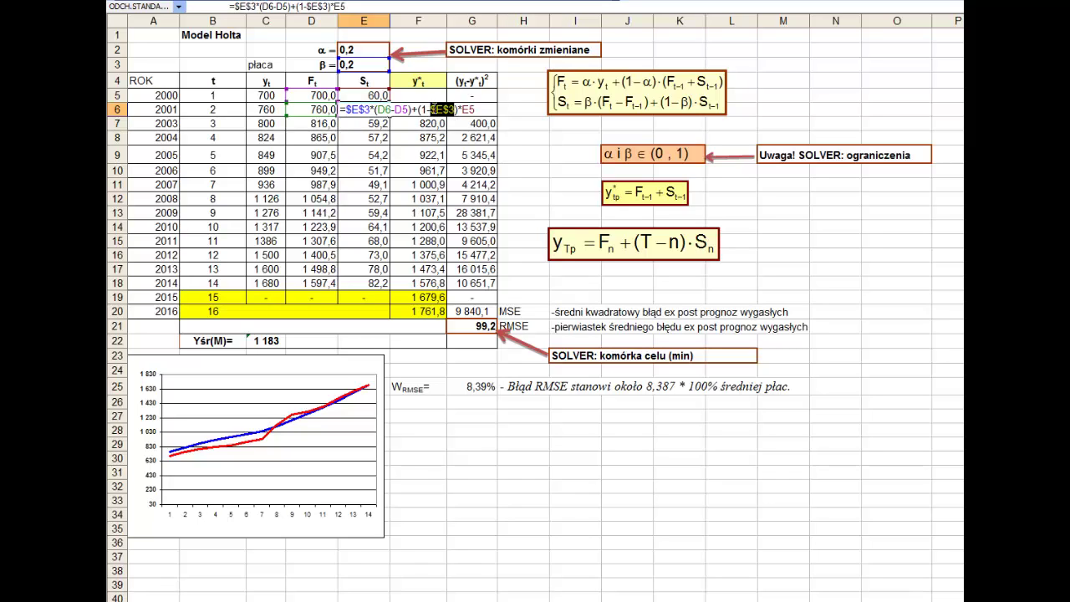
pyautogui.press('Return')
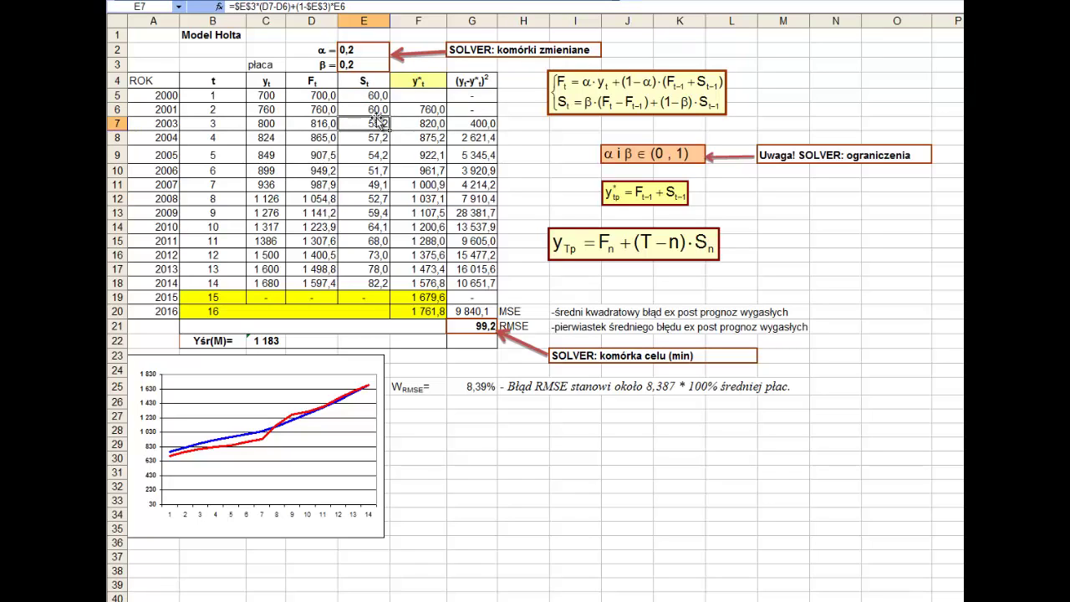
# - Fill the E6 trend formula down to E18 and verify the 2014 formula
pyautogui.click(380, 110)
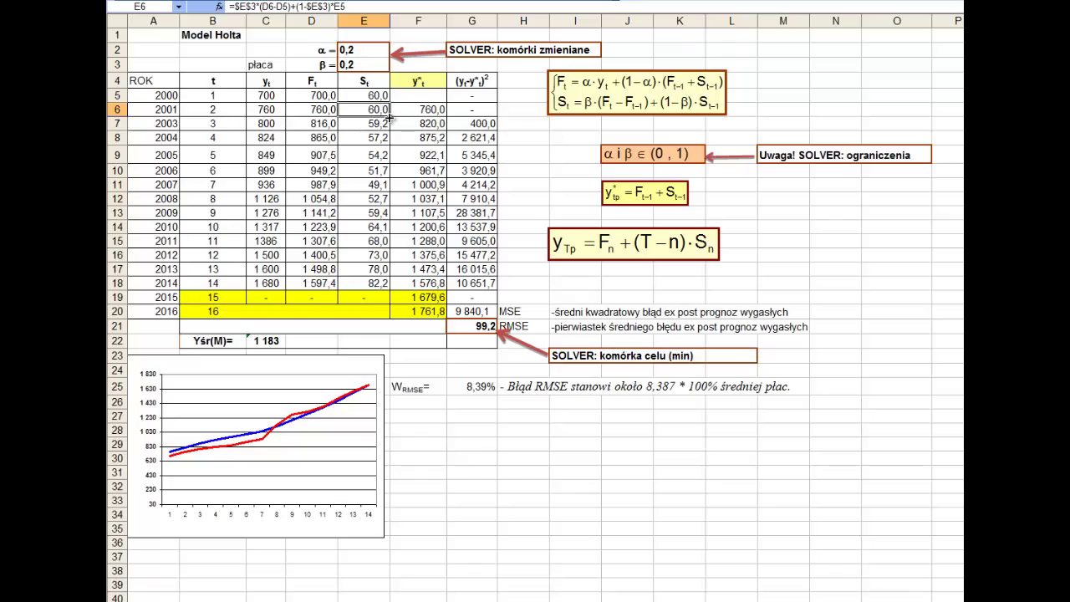
pyautogui.moveTo(390, 118); pyautogui.dragTo(396, 282)
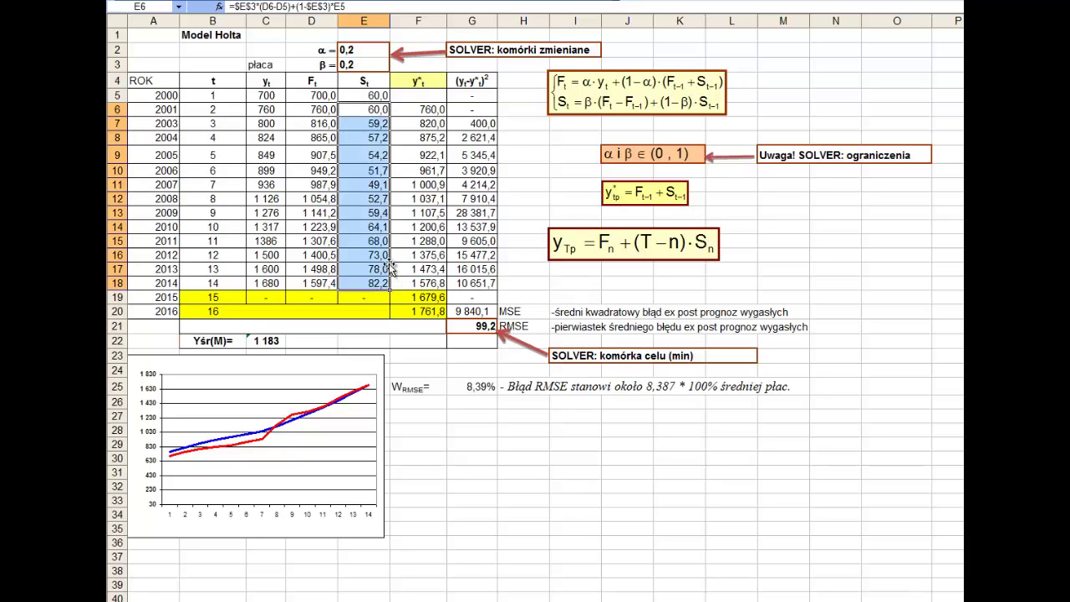
pyautogui.doubleClick(350, 284)
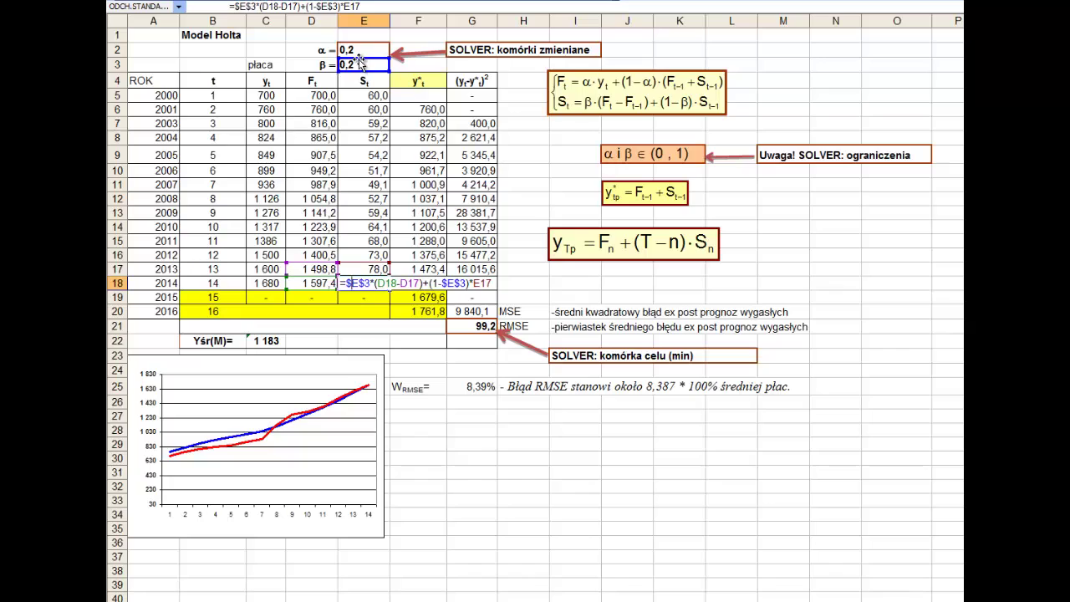
pyautogui.press('Return')
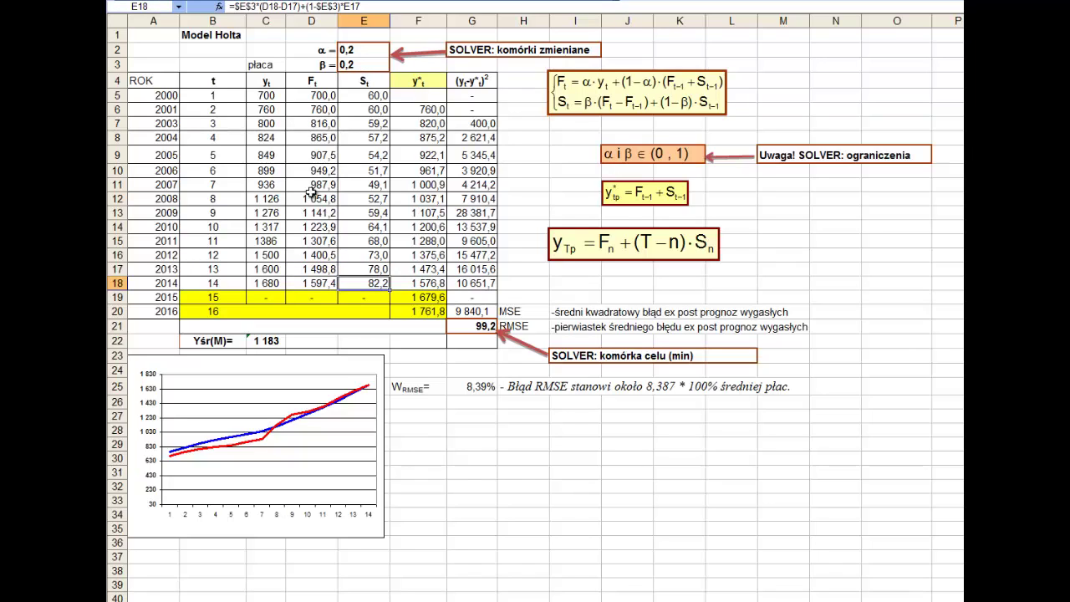
pyautogui.doubleClick(322, 140)
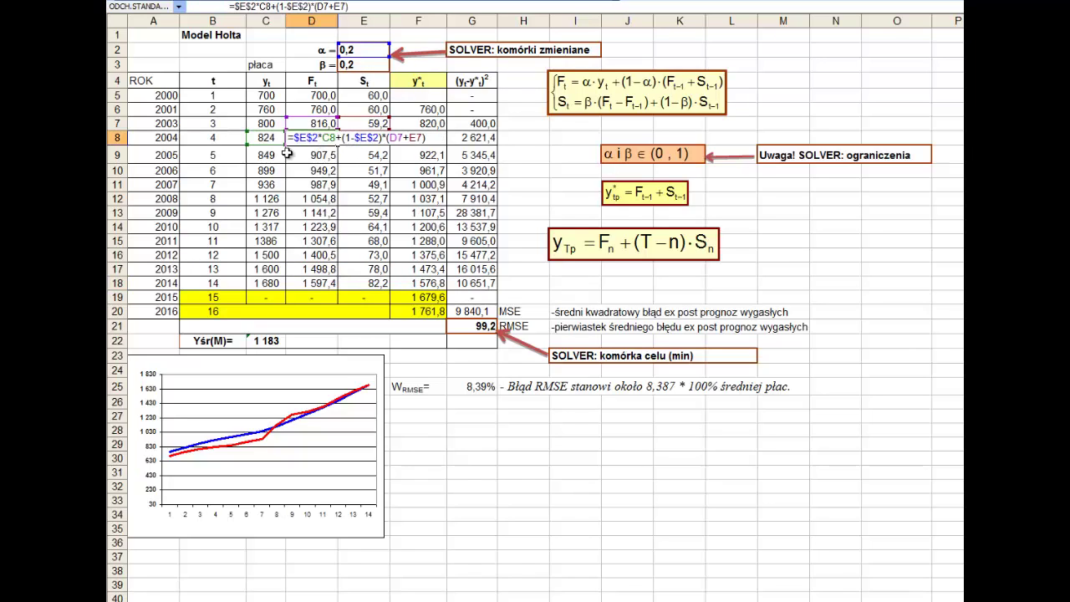
# - Fill the D6 level formula down to D18 and verify the copied formula in D17
pyautogui.press('Escape')
pyautogui.doubleClick(334, 109)
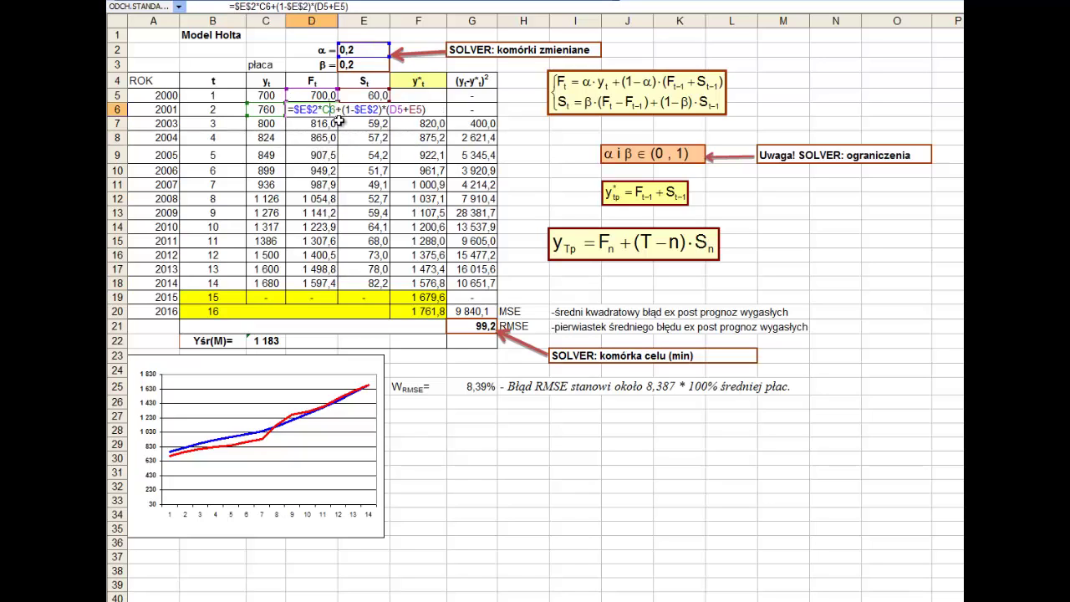
pyautogui.press('Escape')
pyautogui.moveTo(338, 116); pyautogui.dragTo(335, 289)
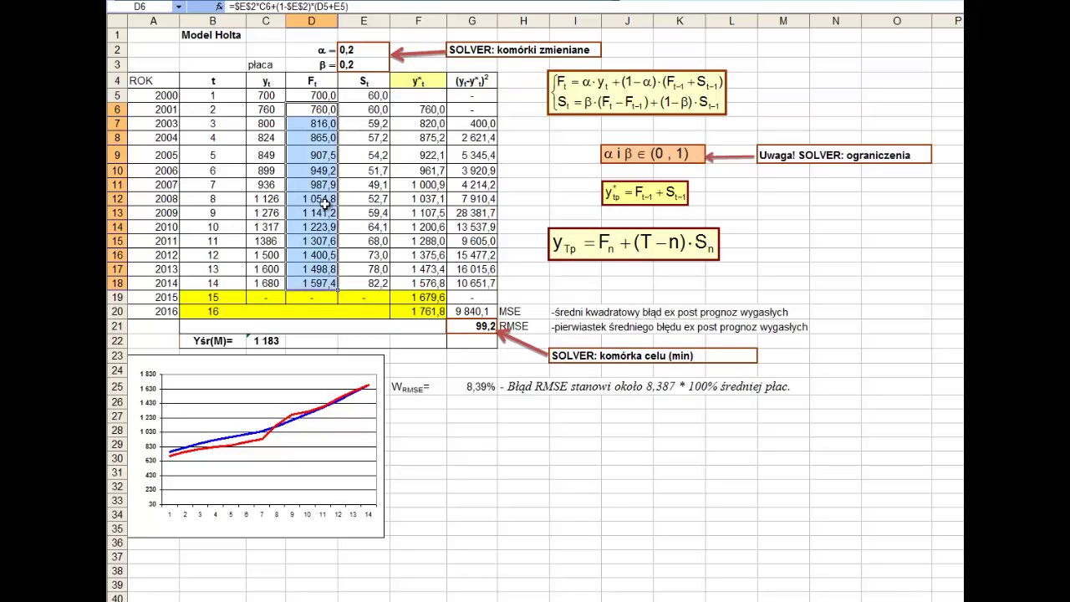
pyautogui.doubleClick(304, 269)
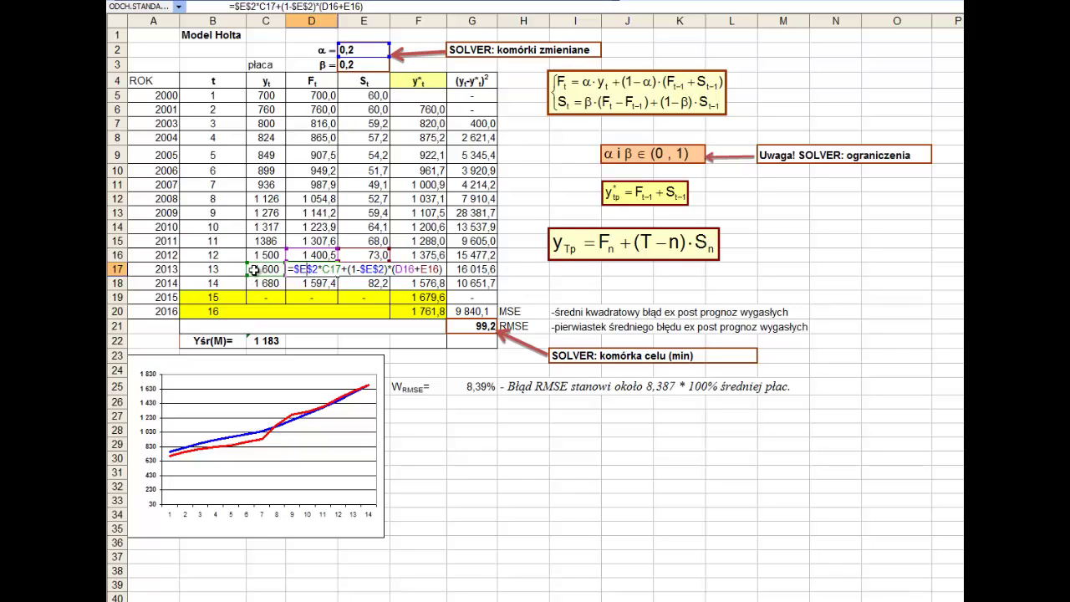
pyautogui.press('Escape')
# - Fill the F6 forecast formula down to F18, checking F18 gives =D17+E17
pyautogui.doubleClick(429, 284)
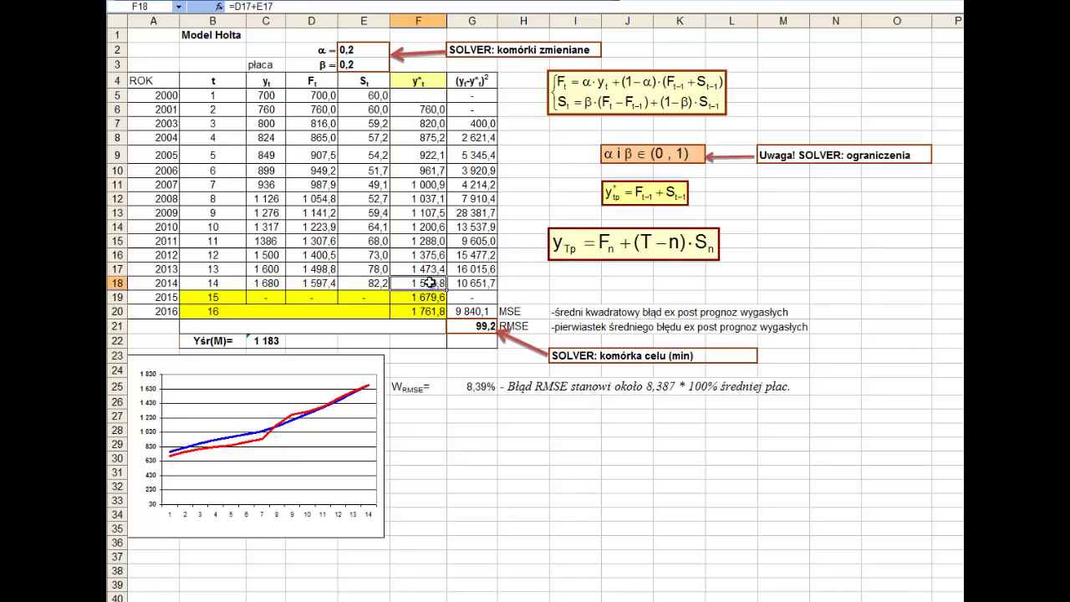
pyautogui.press('Escape')
pyautogui.doubleClick(443, 110)
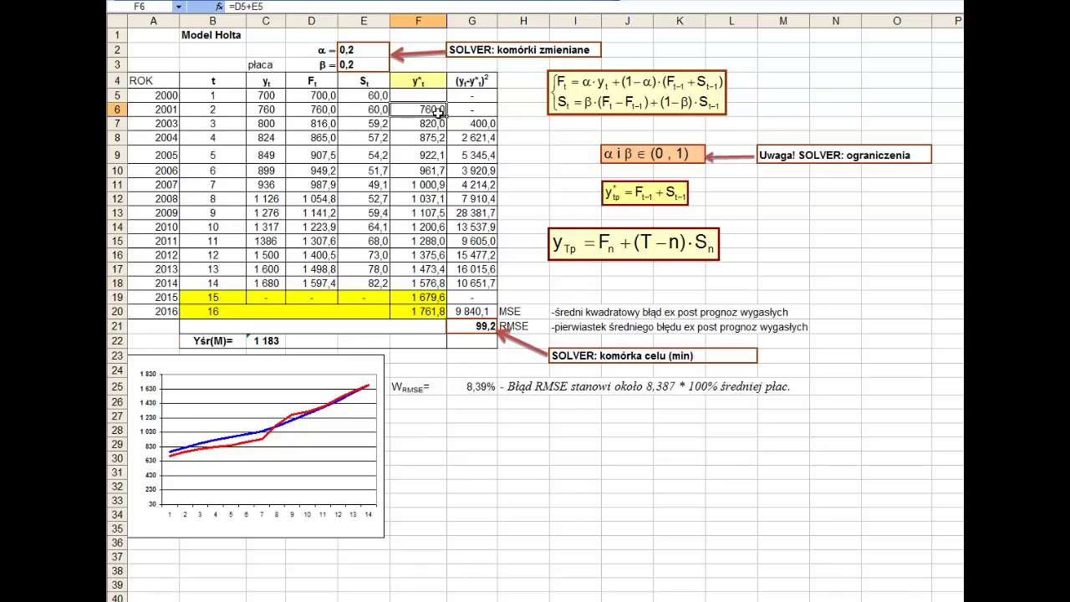
pyautogui.press('Escape')
pyautogui.moveTo(447, 114); pyautogui.dragTo(439, 285)
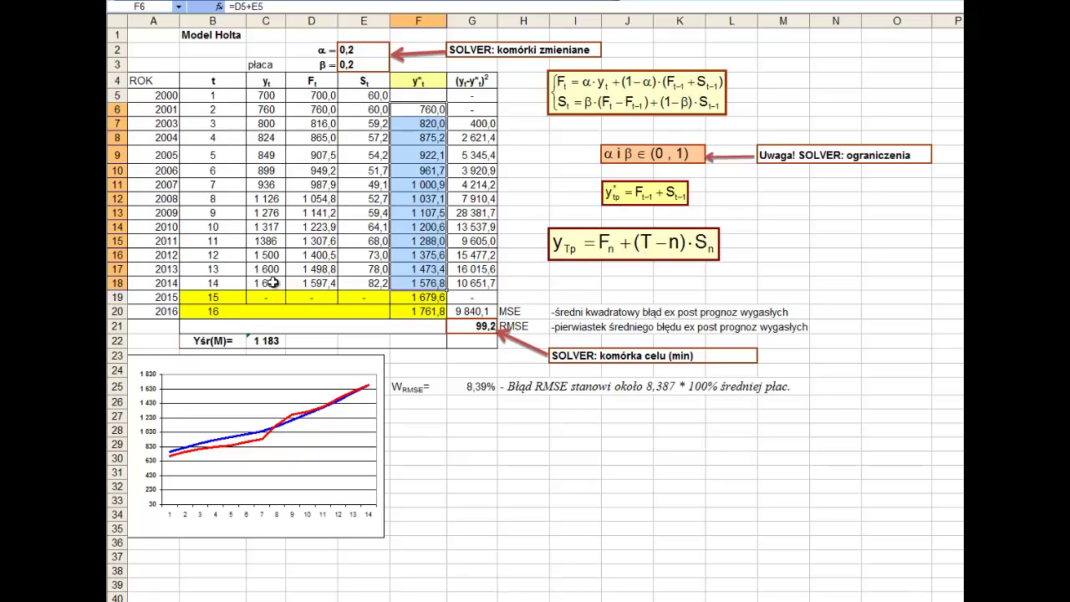
pyautogui.moveTo(266, 285); pyautogui.dragTo(270, 95)
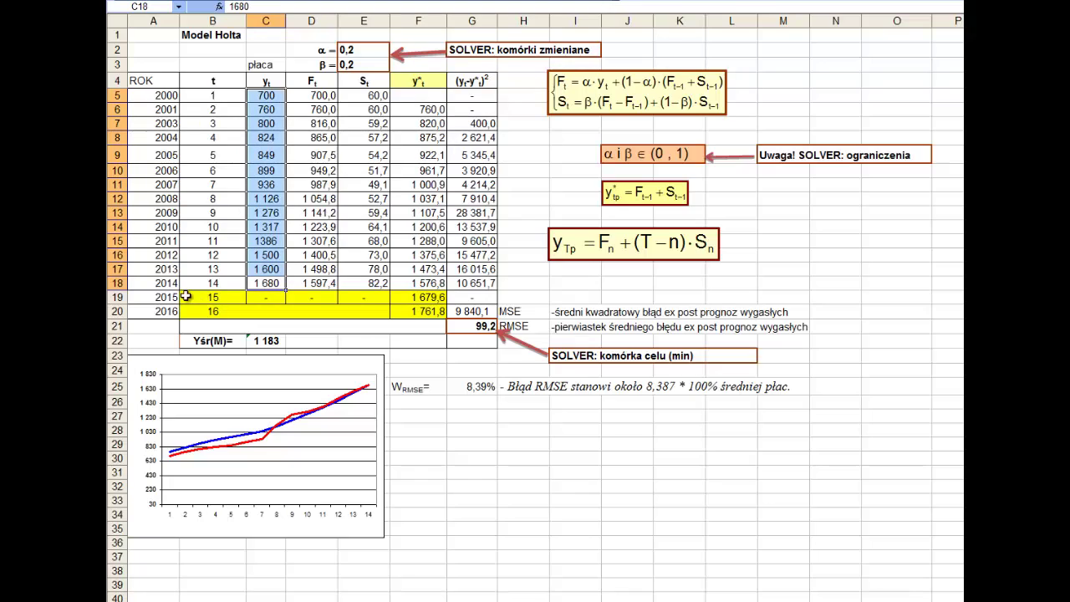
pyautogui.click(167, 97)
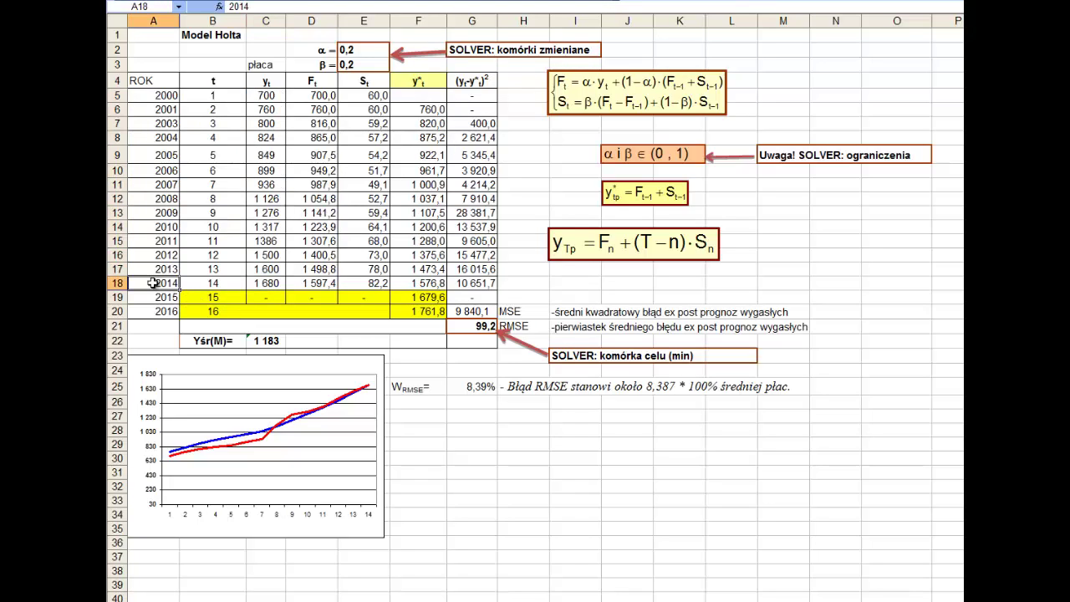
pyautogui.click(215, 95)
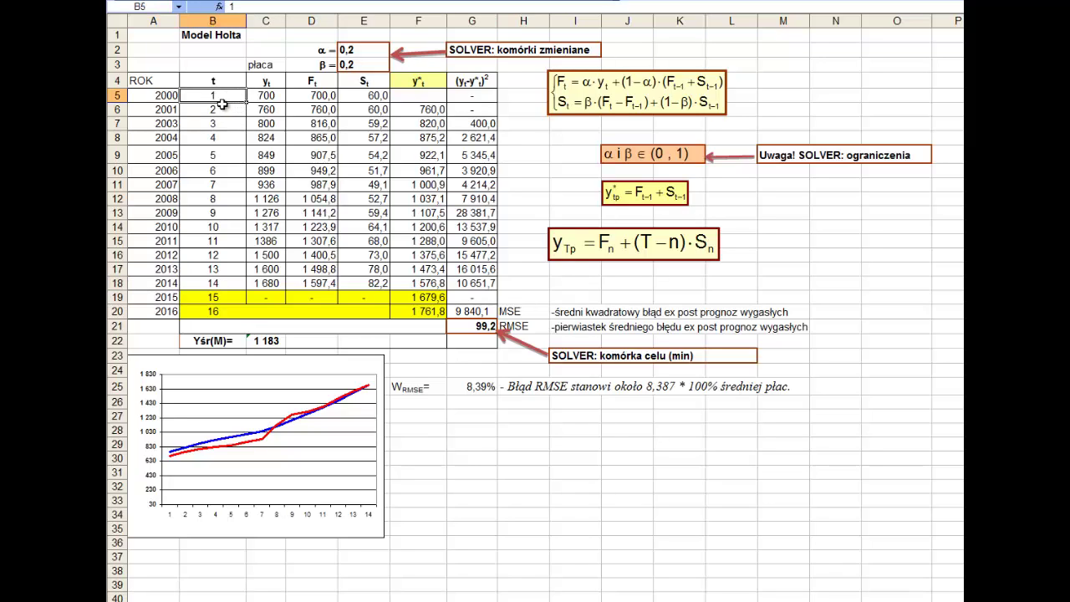
pyautogui.moveTo(227, 96); pyautogui.dragTo(238, 294)
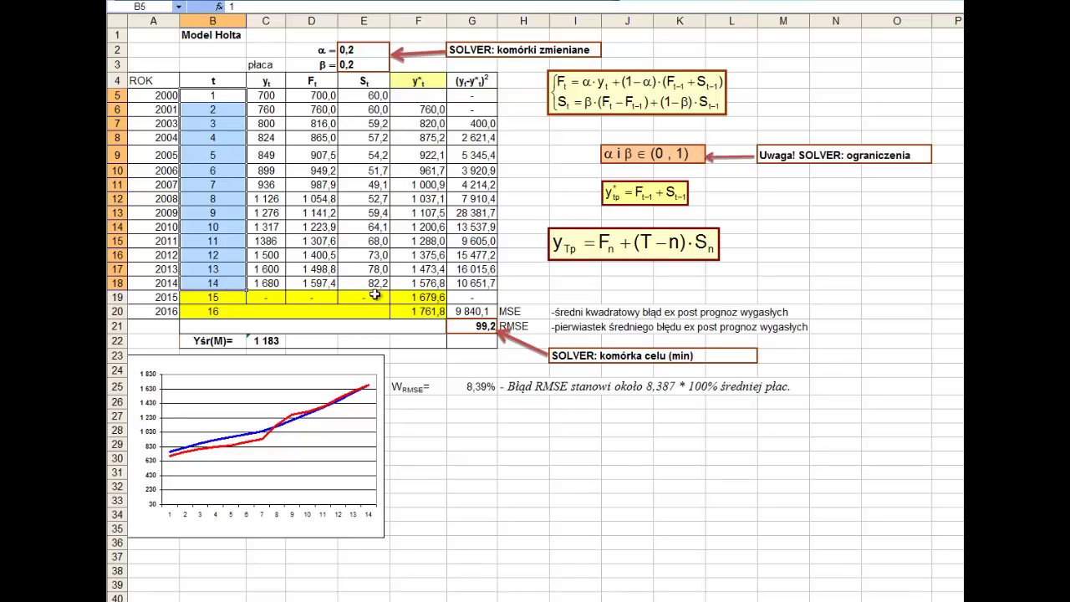
pyautogui.moveTo(416, 283); pyautogui.dragTo(425, 114)
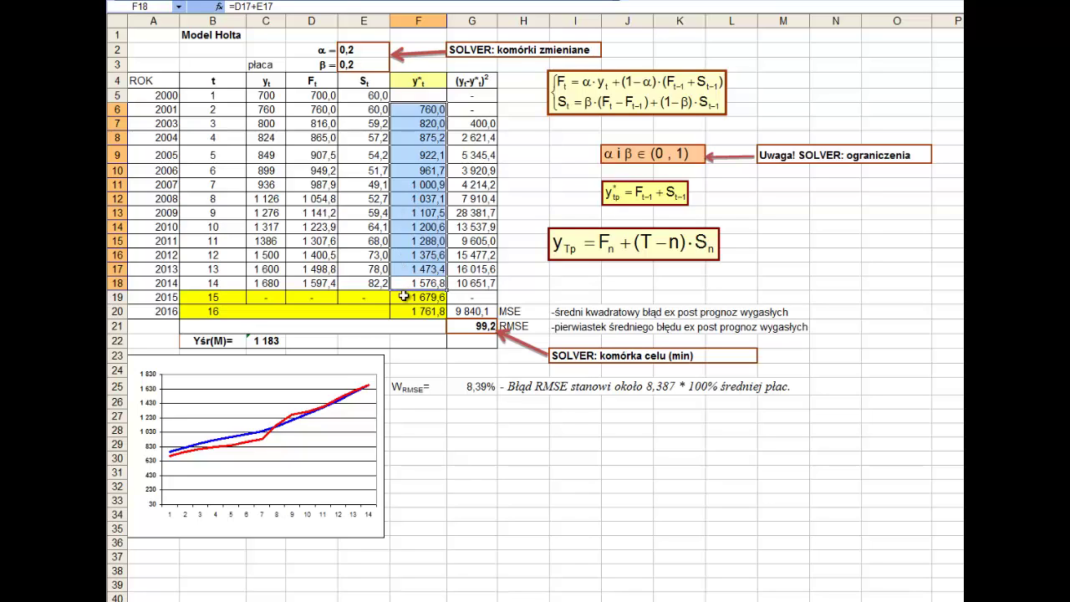
pyautogui.moveTo(404, 296); pyautogui.dragTo(399, 307)
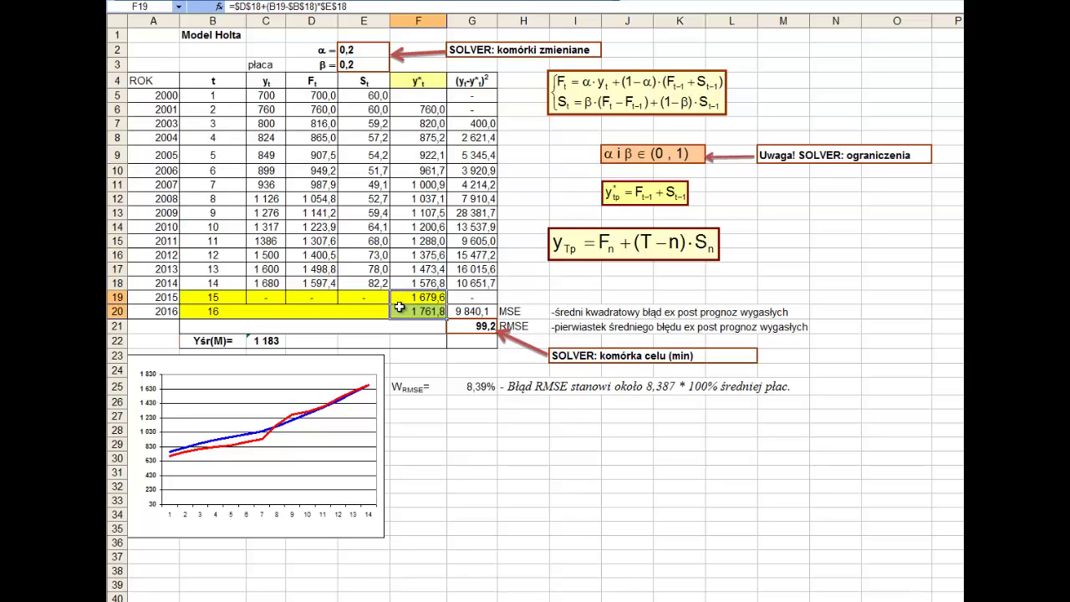
pyautogui.moveTo(164, 310); pyautogui.dragTo(164, 247)
pyautogui.click(232, 299)
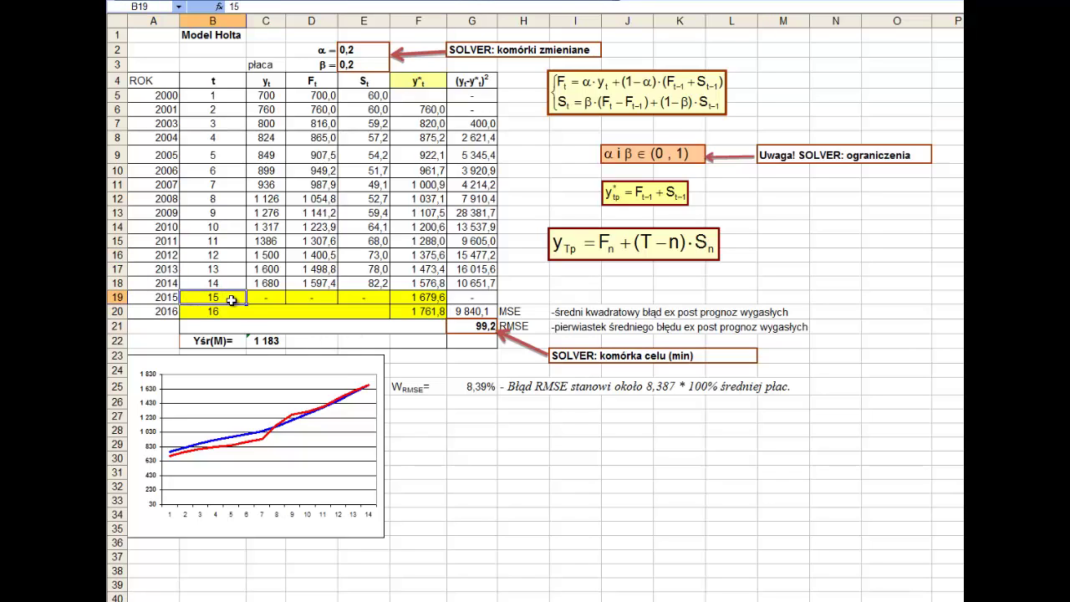
pyautogui.moveTo(232, 299); pyautogui.dragTo(233, 311)
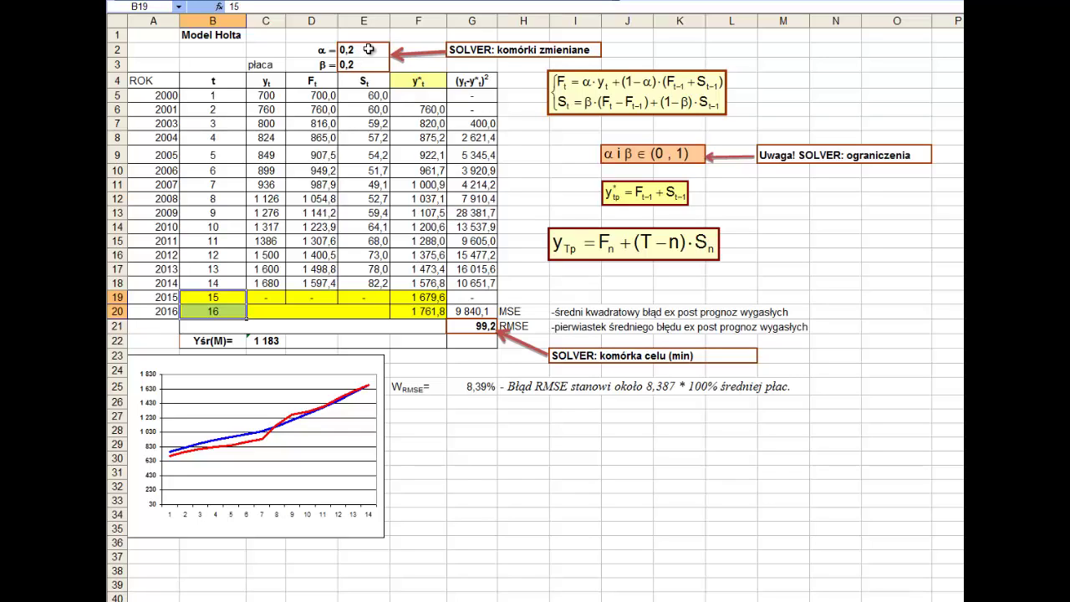
pyautogui.moveTo(368, 50); pyautogui.dragTo(369, 60)
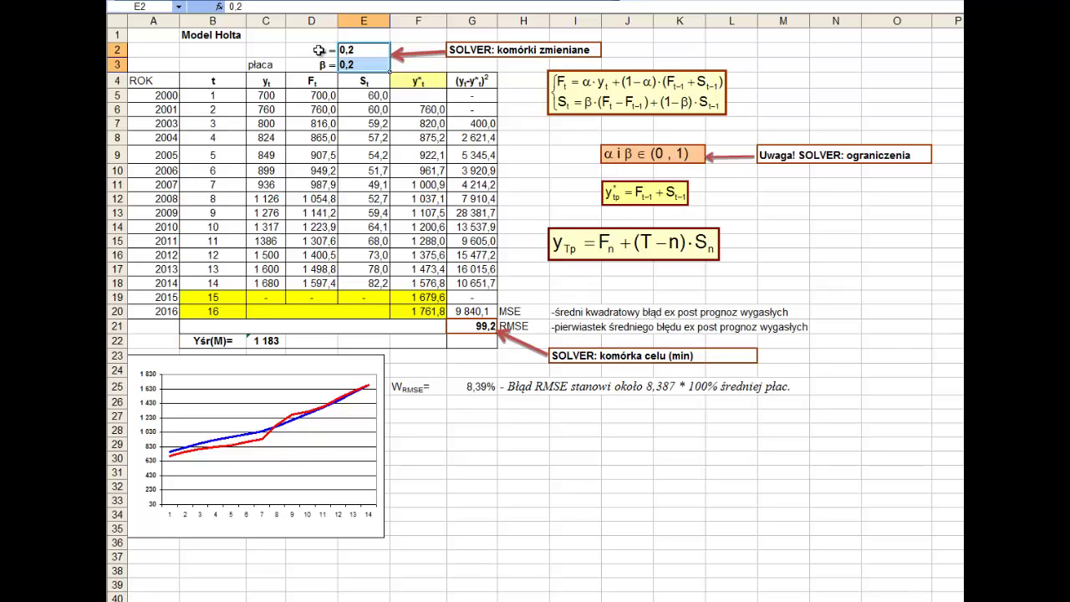
pyautogui.click(345, 50)
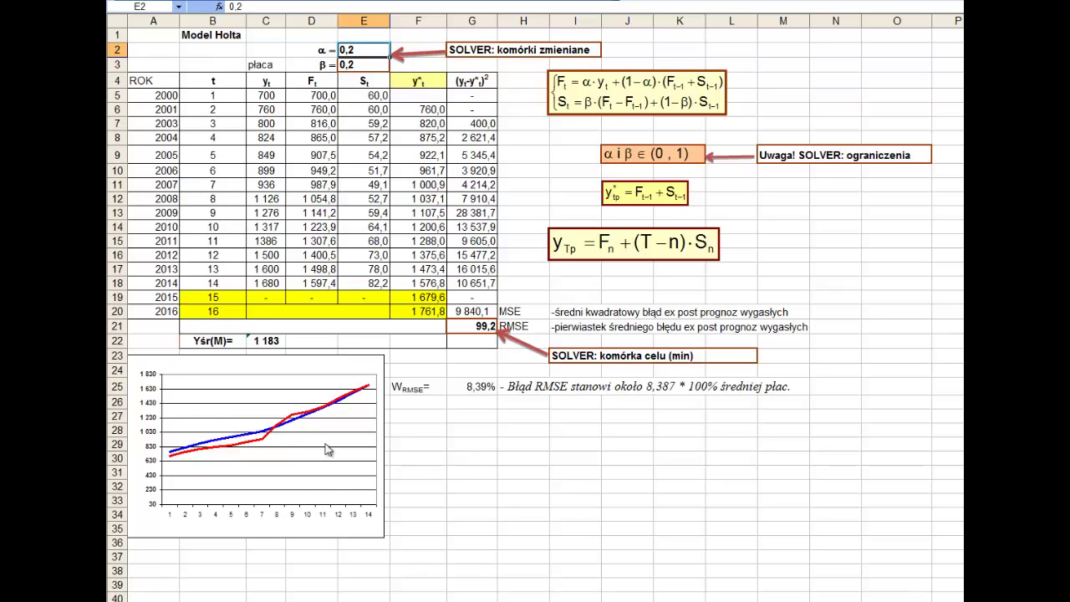
pyautogui.click(259, 440)
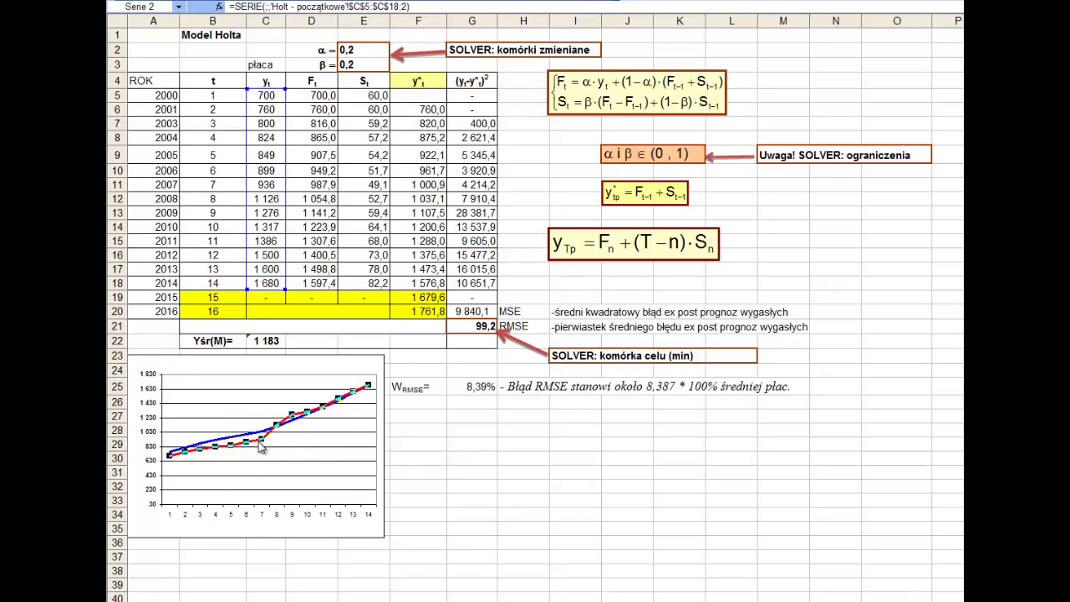
pyautogui.click(260, 438)
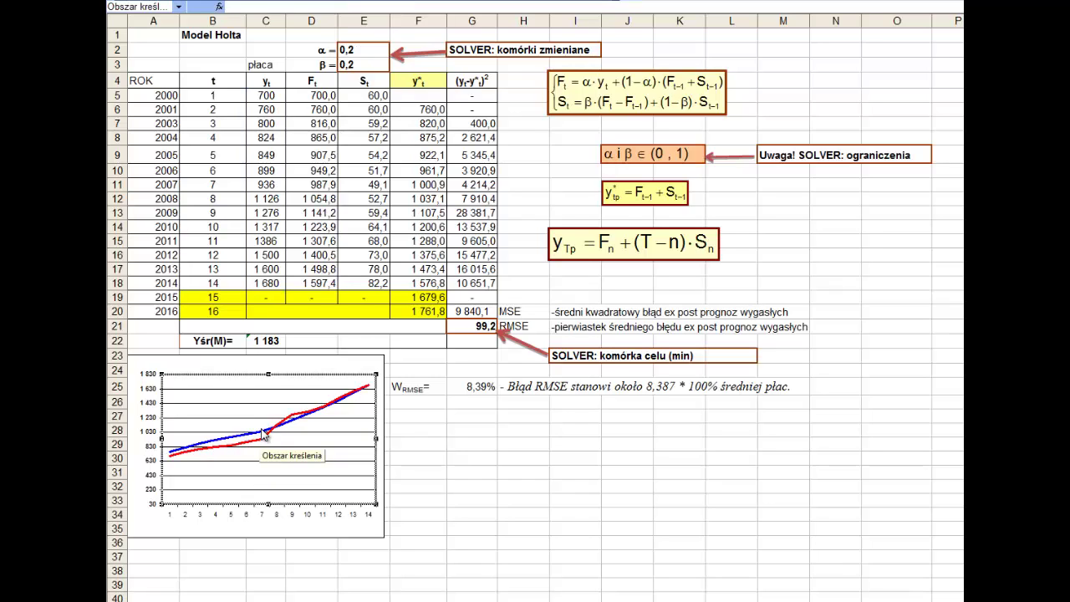
pyautogui.click(256, 437)
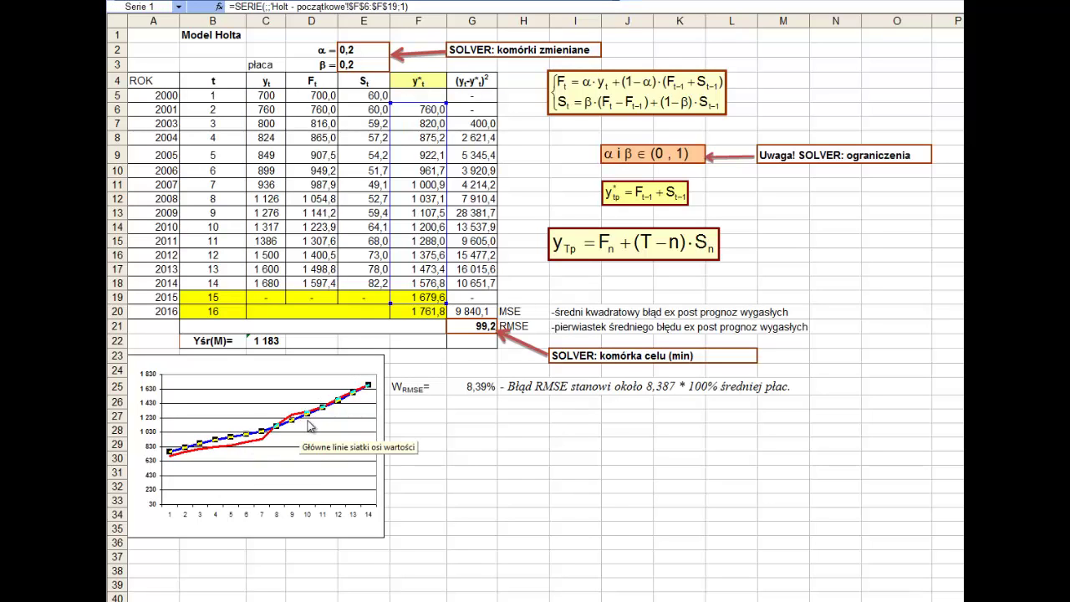
pyautogui.click(311, 427)
pyautogui.click(354, 53)
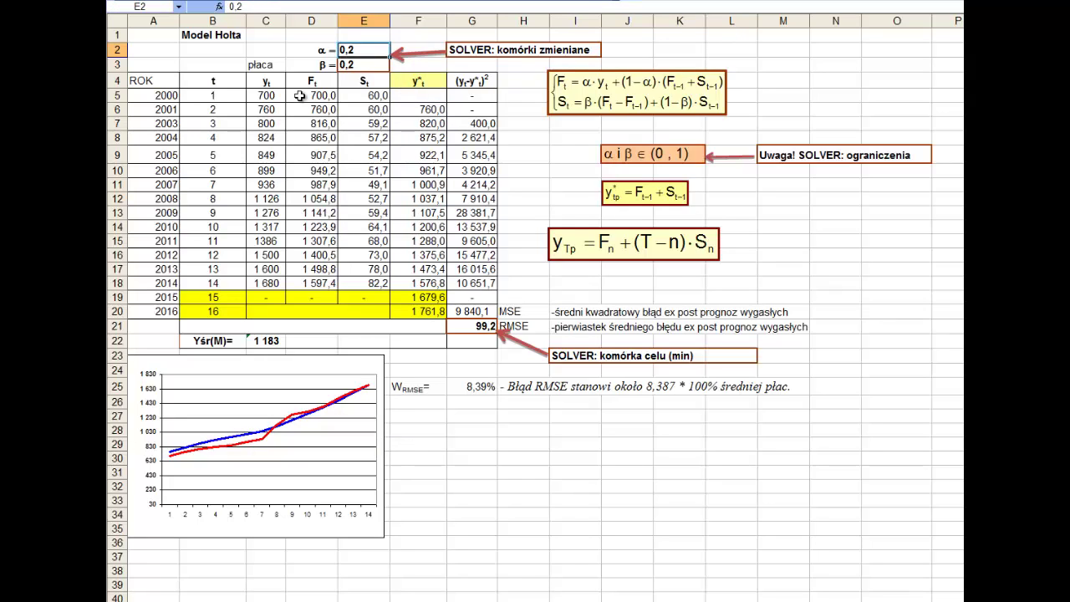
# - Set α to 0,9 in E2 and β to 0,4 in E3
pyautogui.write(',9')
pyautogui.press('Return')
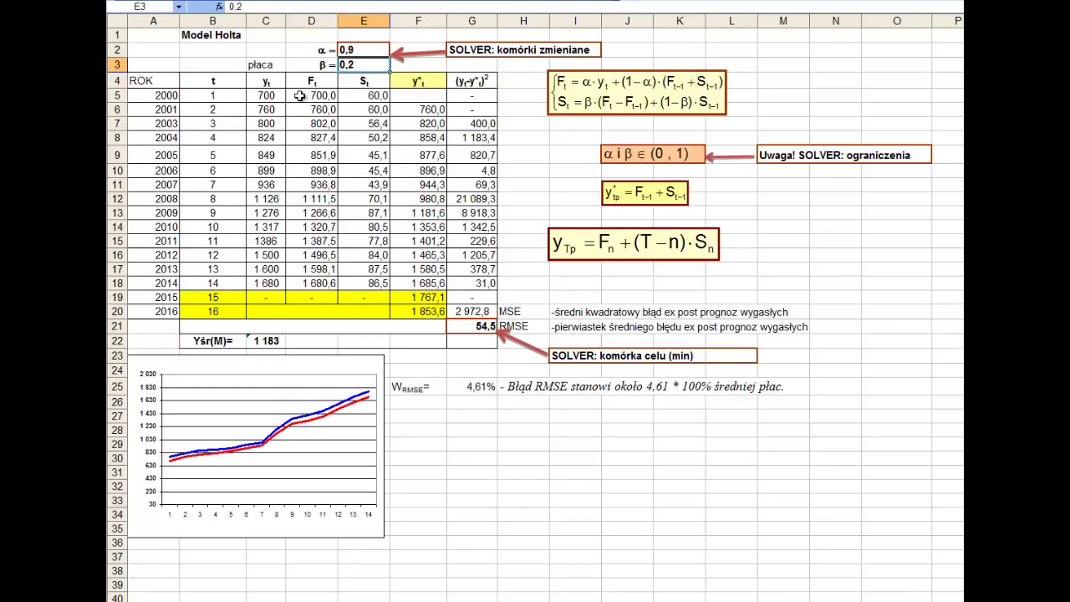
pyautogui.write(',4')
pyautogui.hotkey('shift', 'Return')
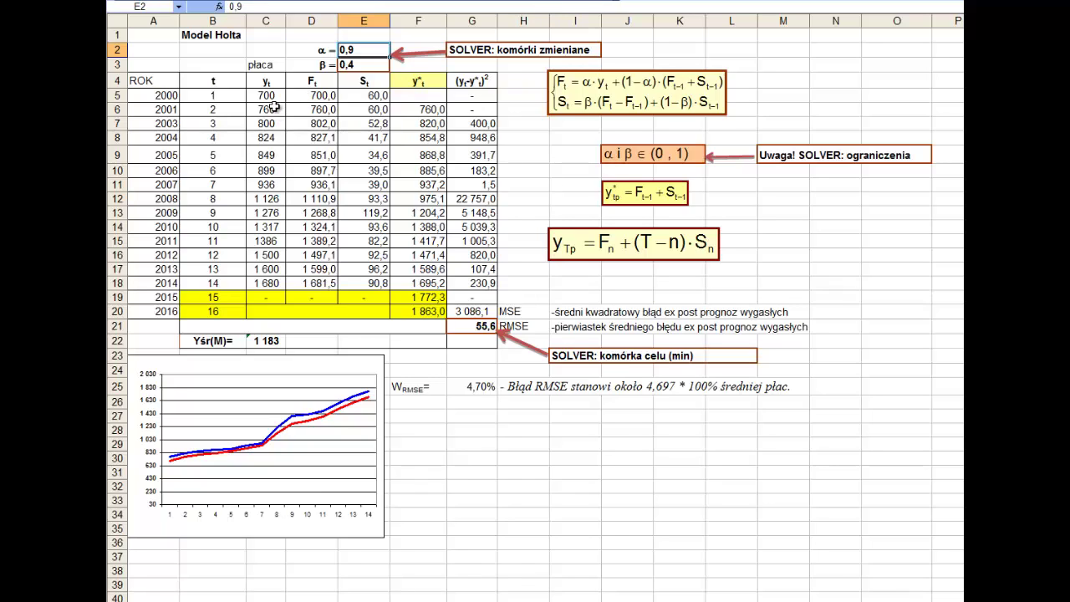
# - Compare the observed wages in column C with the forecasts in column F
pyautogui.moveTo(269, 96); pyautogui.dragTo(261, 285)
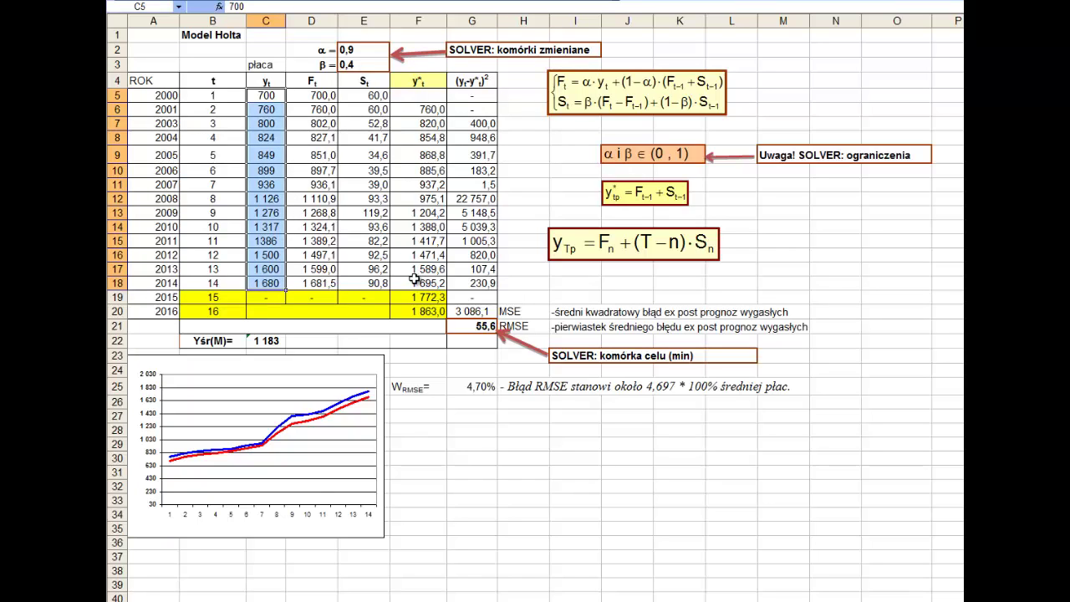
pyautogui.moveTo(418, 283); pyautogui.dragTo(414, 93)
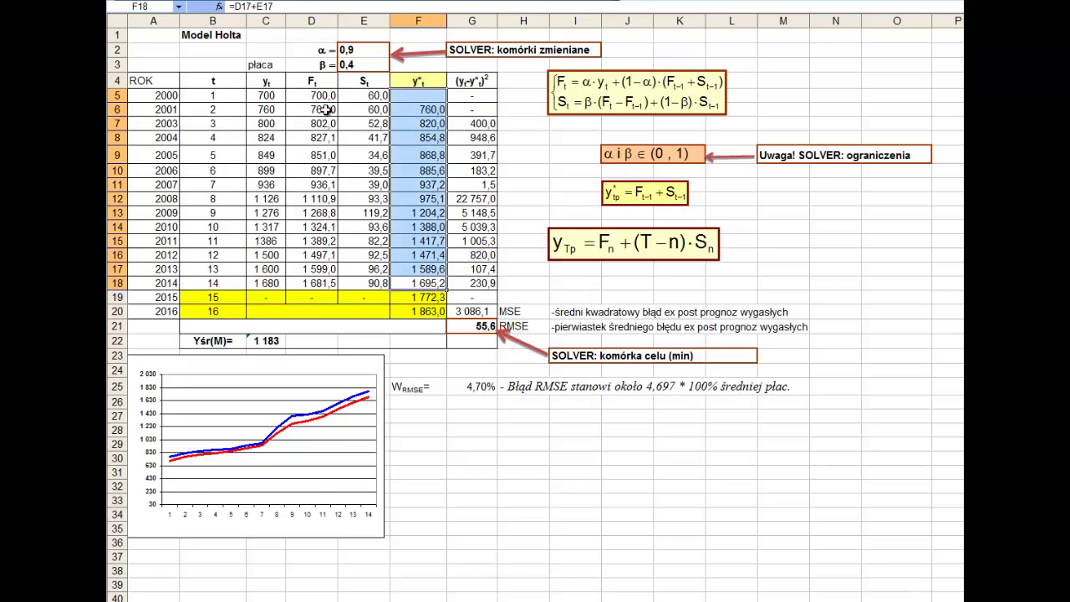
pyautogui.moveTo(264, 92); pyautogui.dragTo(264, 285)
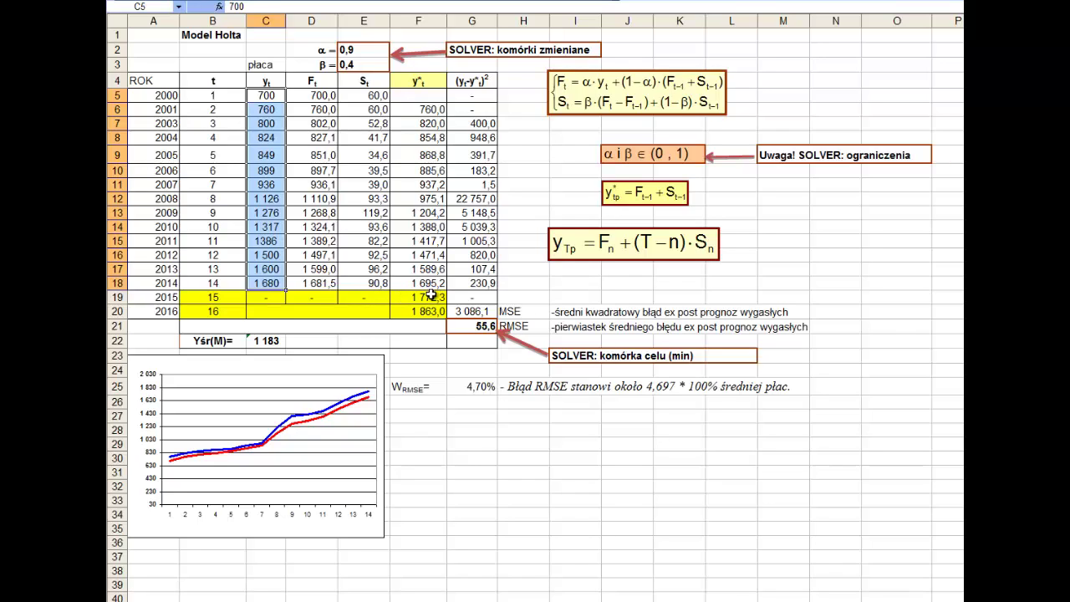
pyautogui.moveTo(362, 51); pyautogui.dragTo(360, 66)
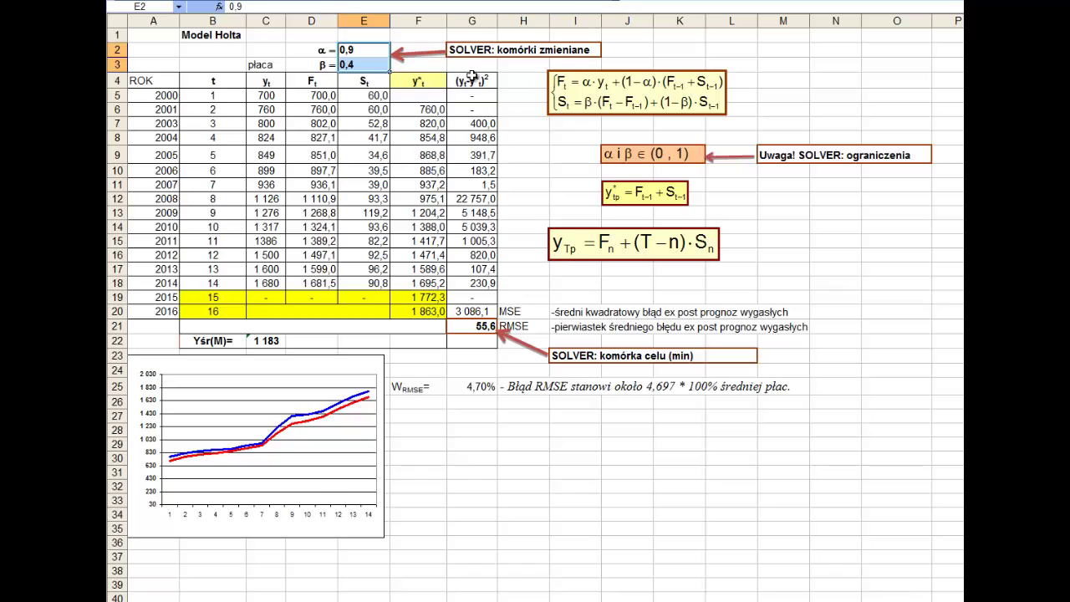
# - Inspect the column headings and the 2001 and 2003 salaries and forecast formulas
pyautogui.doubleClick(469, 80)
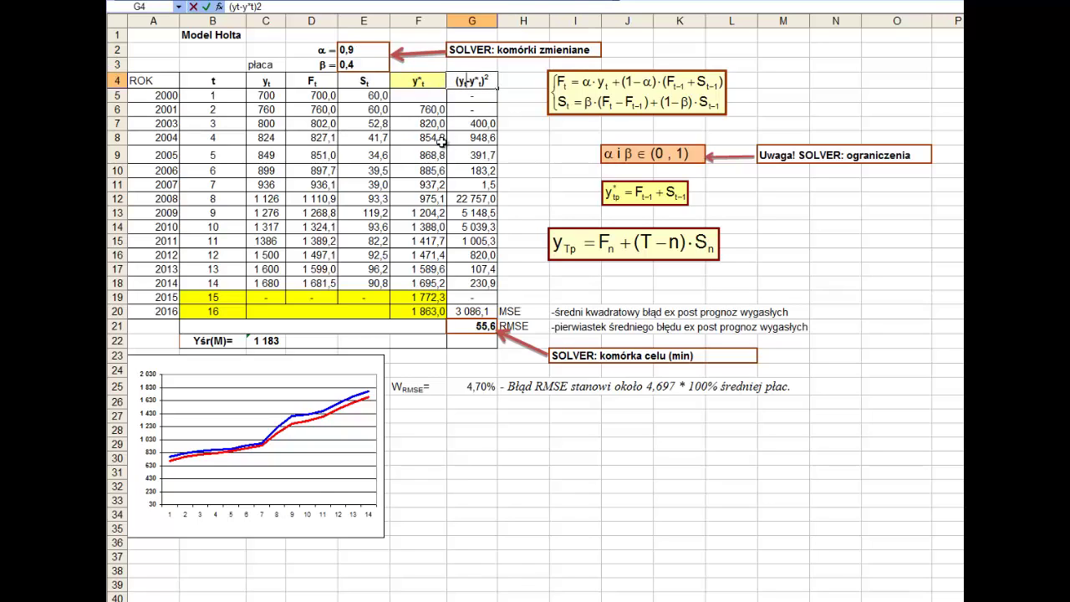
pyautogui.click(274, 81)
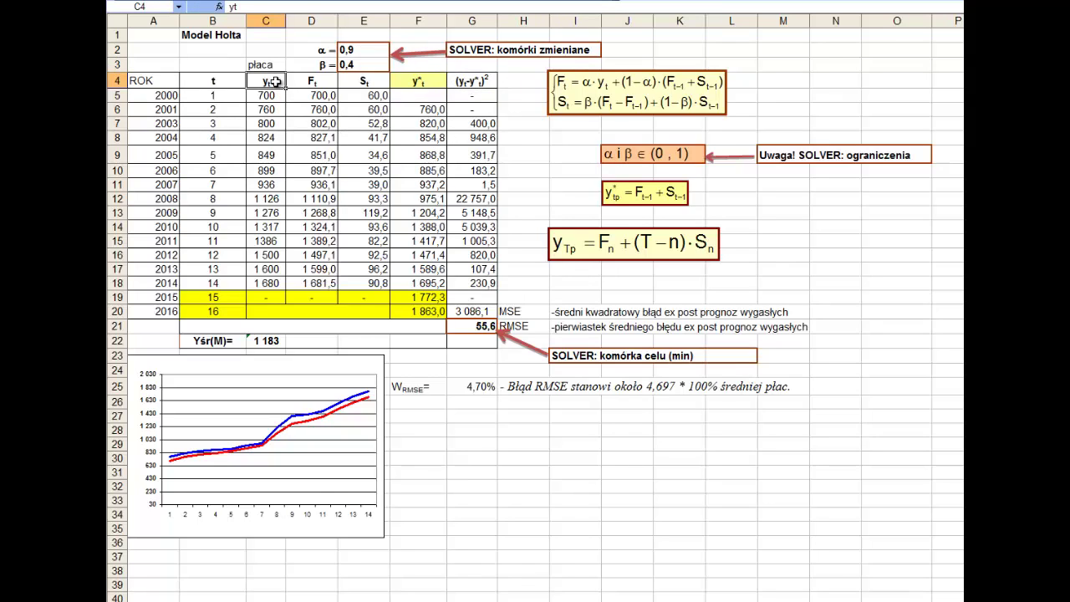
pyautogui.click(436, 83)
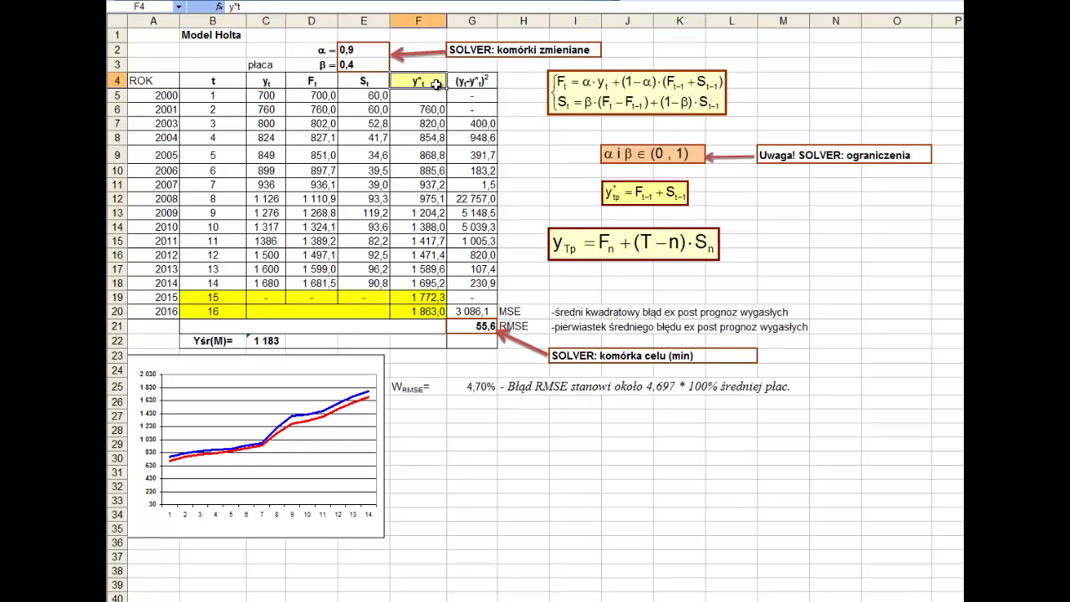
pyautogui.click(261, 110)
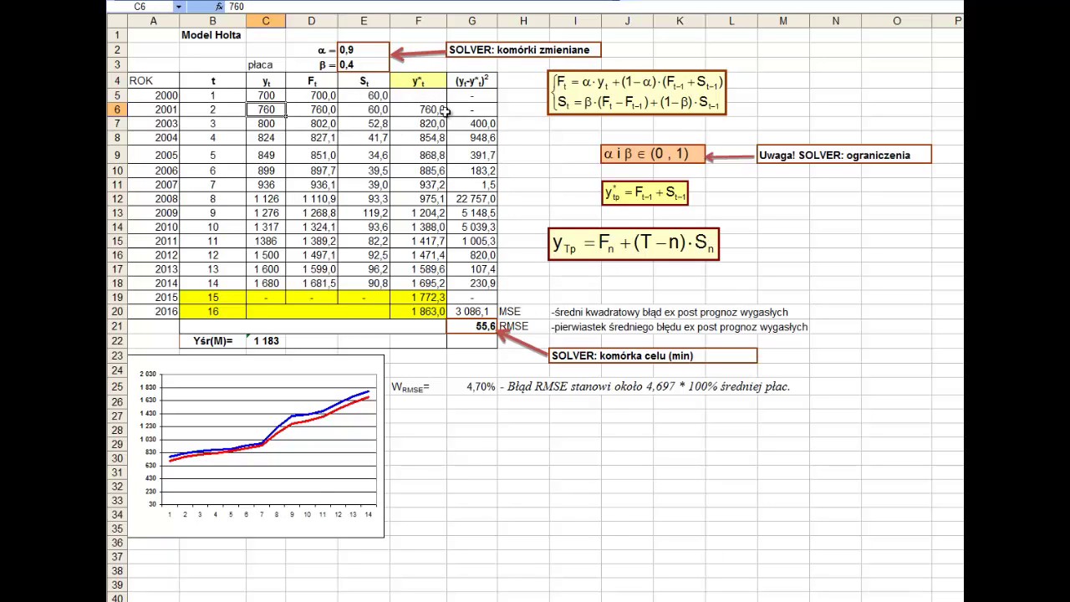
pyautogui.doubleClick(433, 110)
pyautogui.press('Escape')
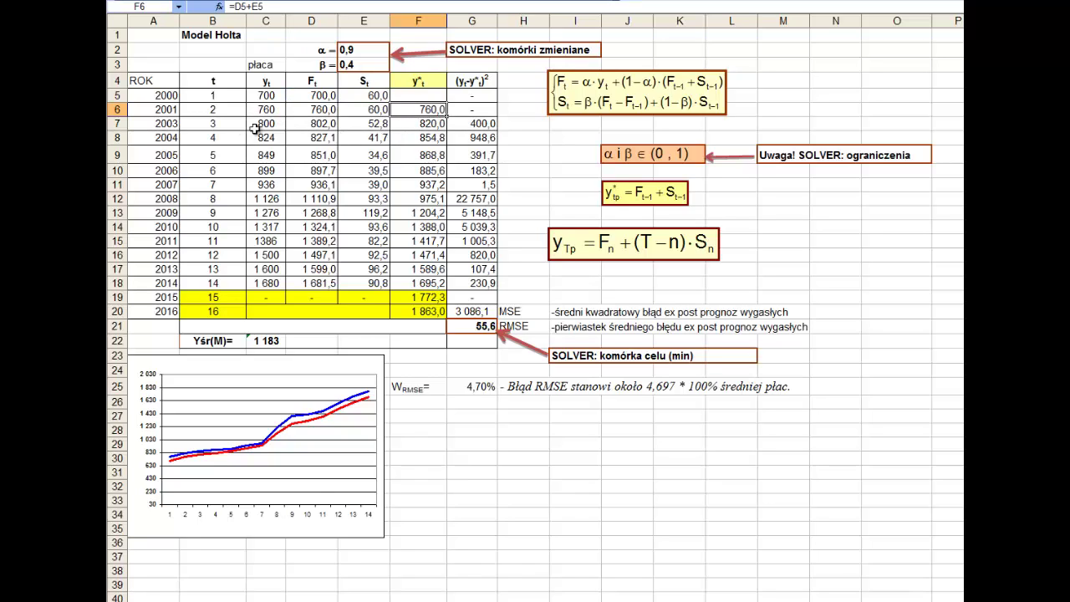
pyautogui.click(265, 127)
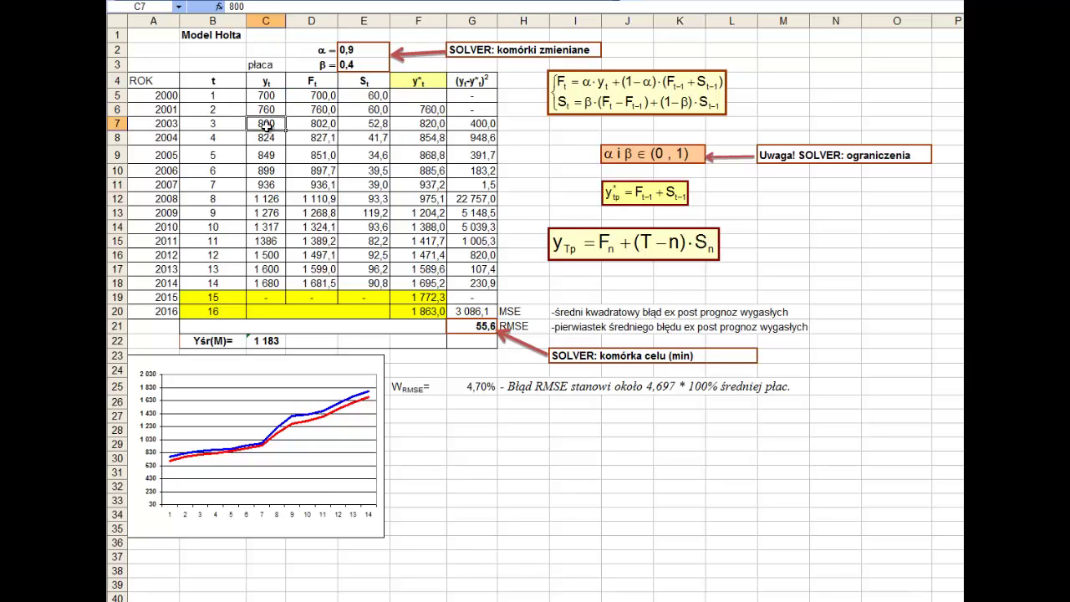
pyautogui.click(422, 123)
pyautogui.doubleClick(422, 124)
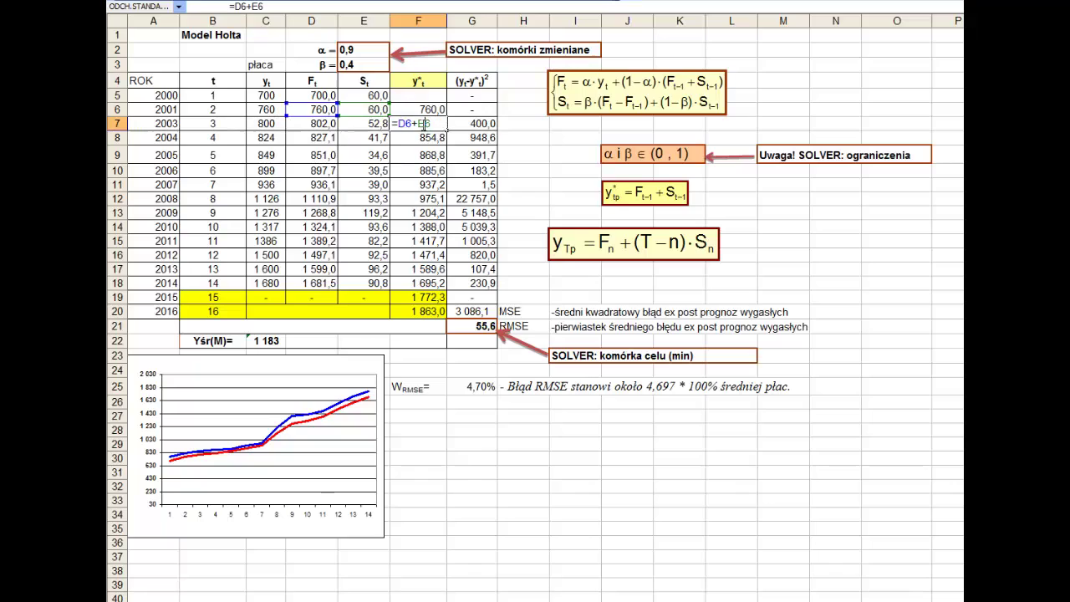
pyautogui.press('Escape')
# - Fill G7's squared-error formula =(F7-C7)^2 down to G18
pyautogui.doubleClick(489, 123)
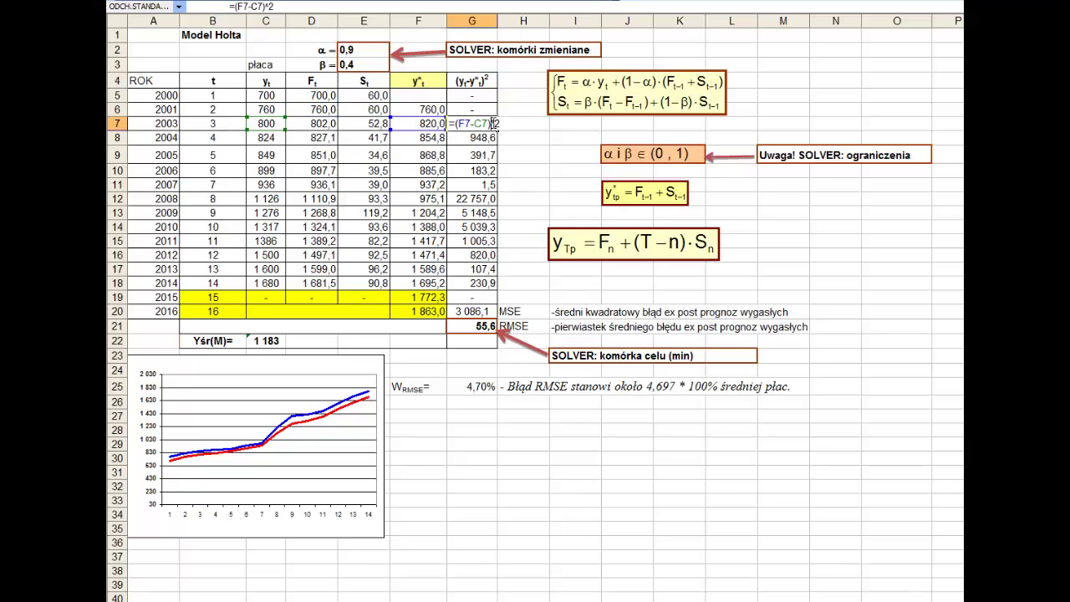
pyautogui.press('Escape')
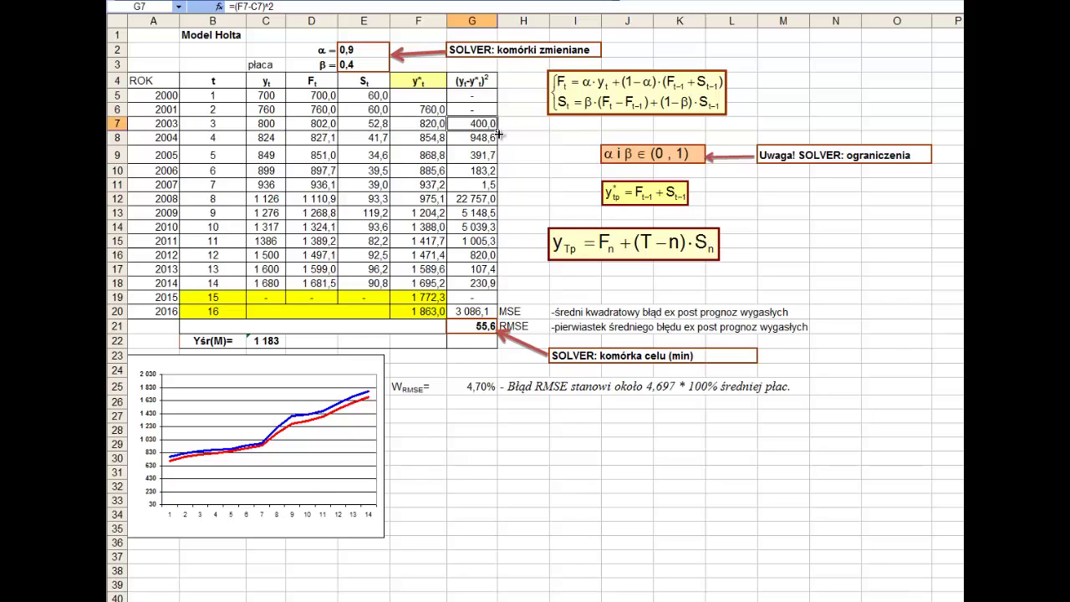
pyautogui.moveTo(497, 134); pyautogui.dragTo(492, 285)
pyautogui.click(490, 285)
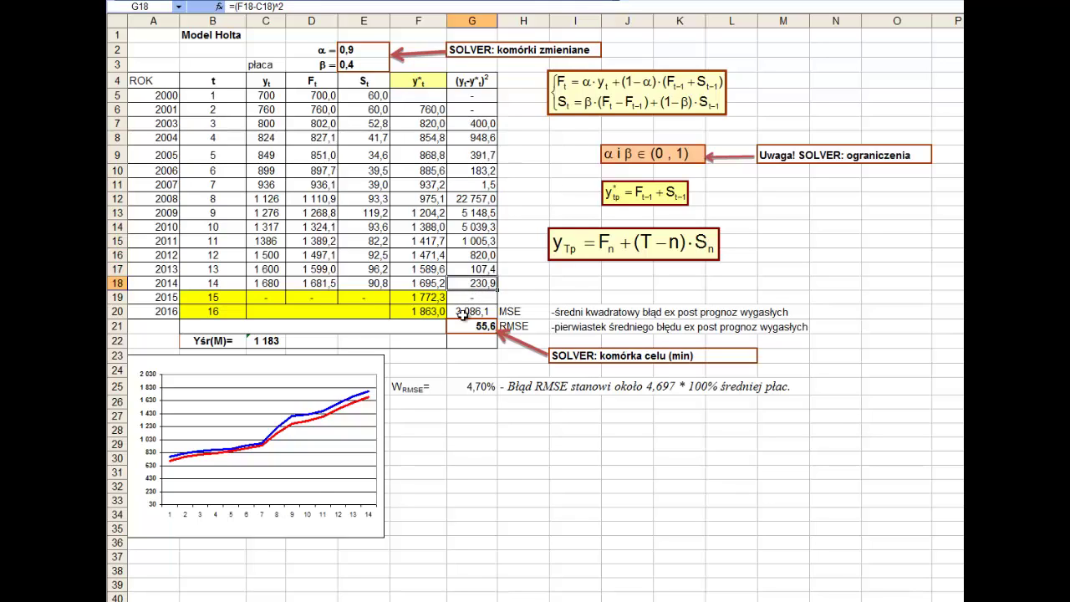
pyautogui.click(462, 314)
pyautogui.doubleClick(472, 312)
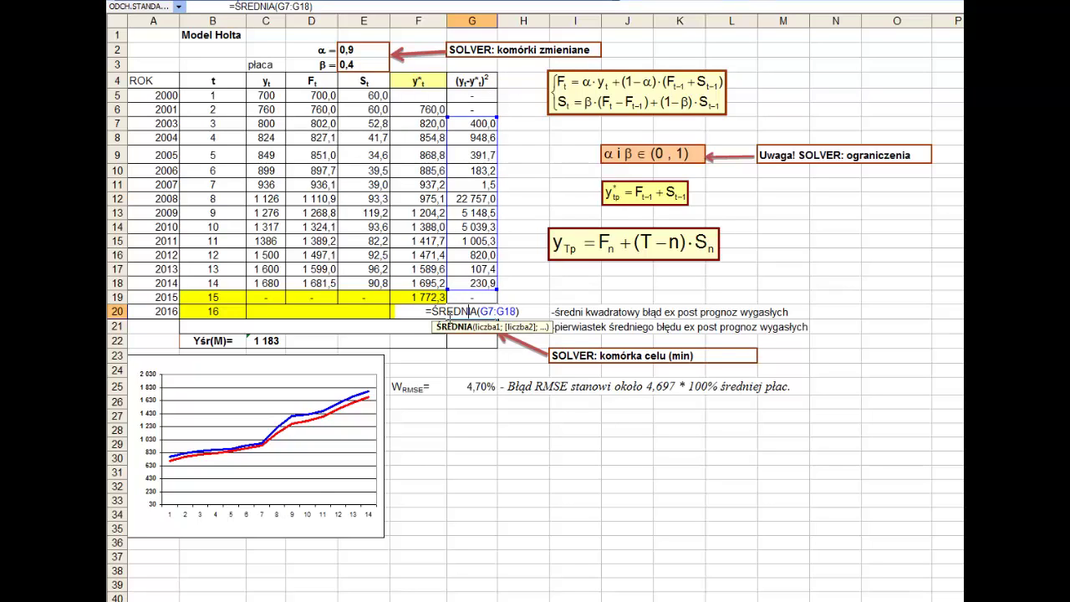
pyautogui.press('Escape')
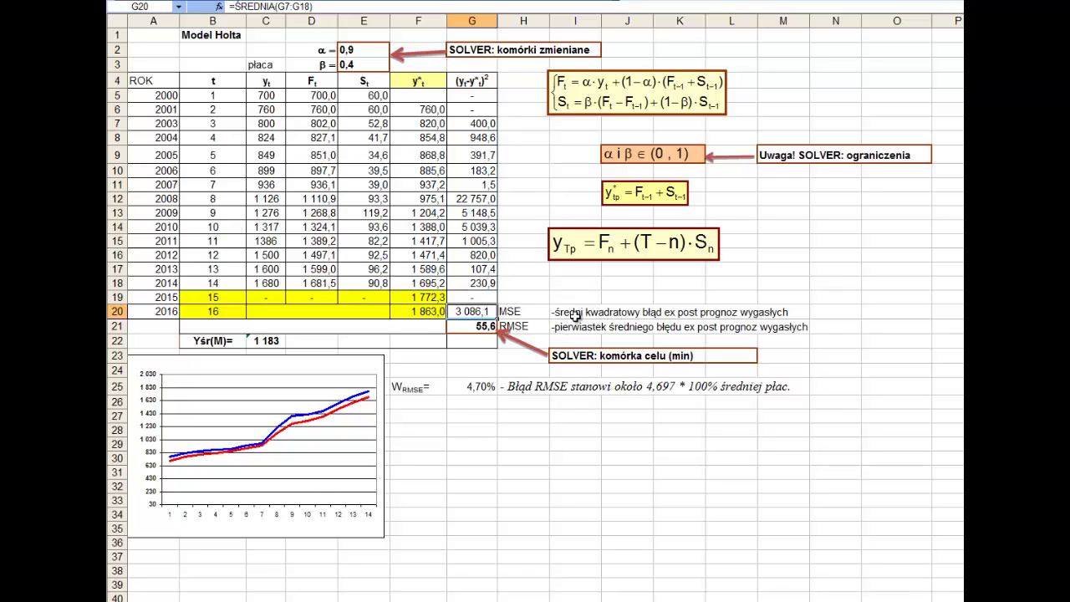
pyautogui.click(576, 314)
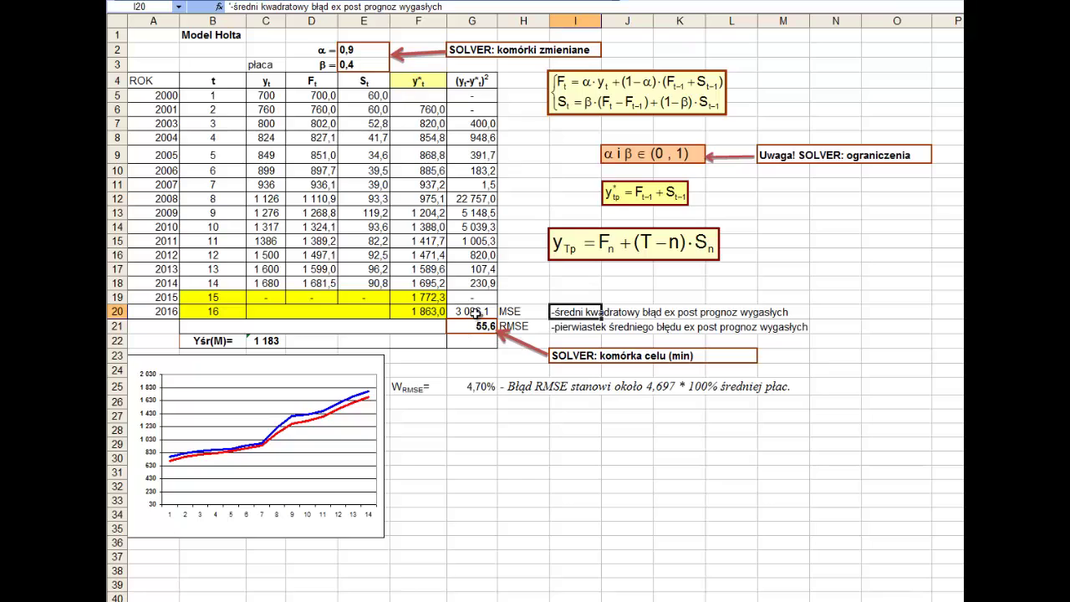
pyautogui.click(475, 314)
pyautogui.doubleClick(476, 312)
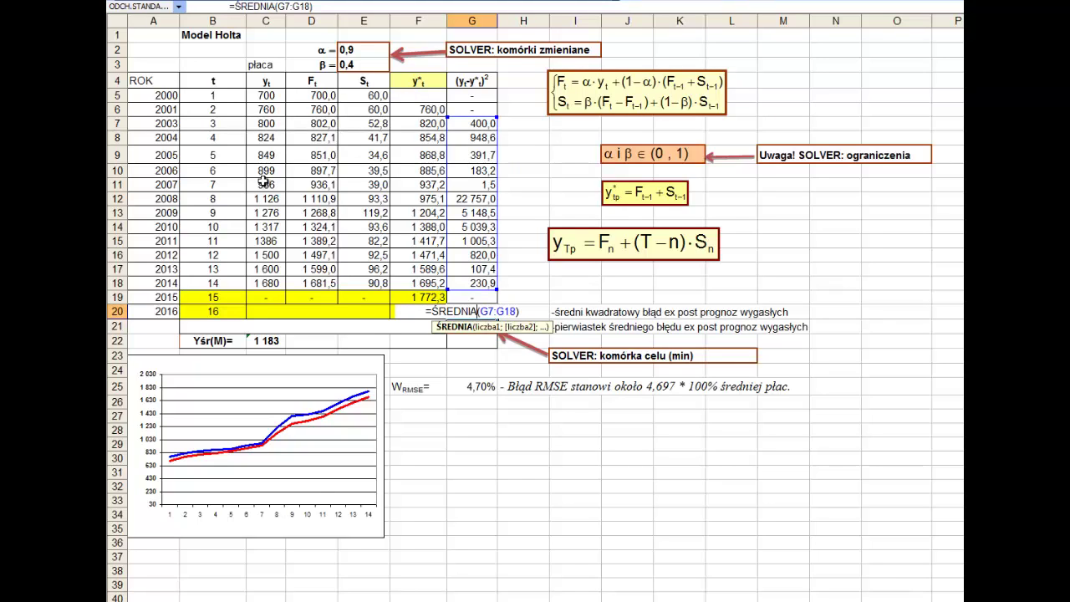
pyautogui.moveTo(263, 95); pyautogui.dragTo(266, 280)
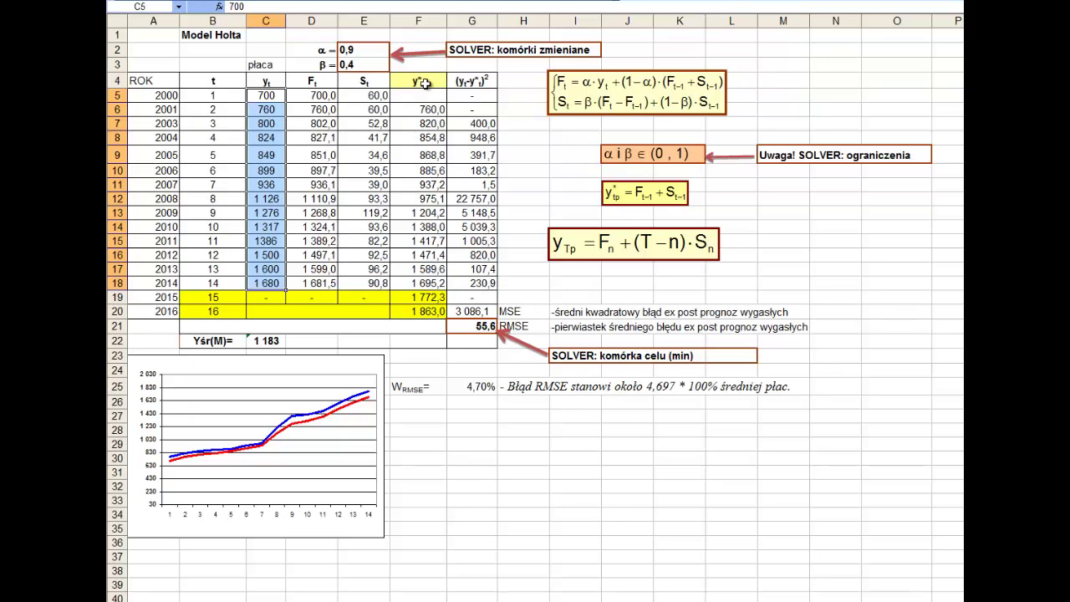
pyautogui.moveTo(418, 96); pyautogui.dragTo(408, 290)
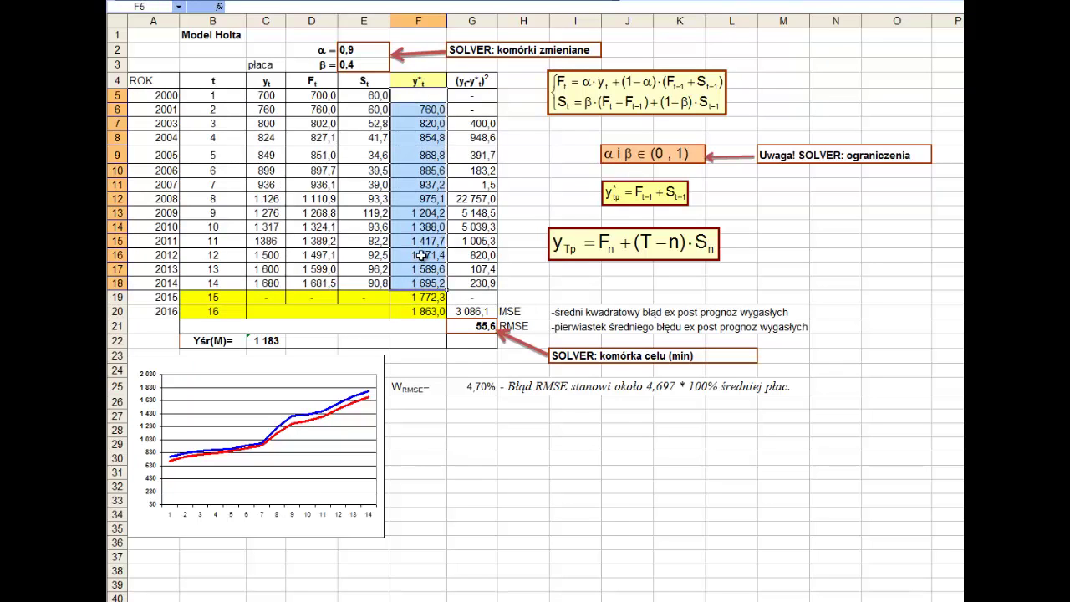
pyautogui.click(465, 327)
pyautogui.doubleClick(465, 326)
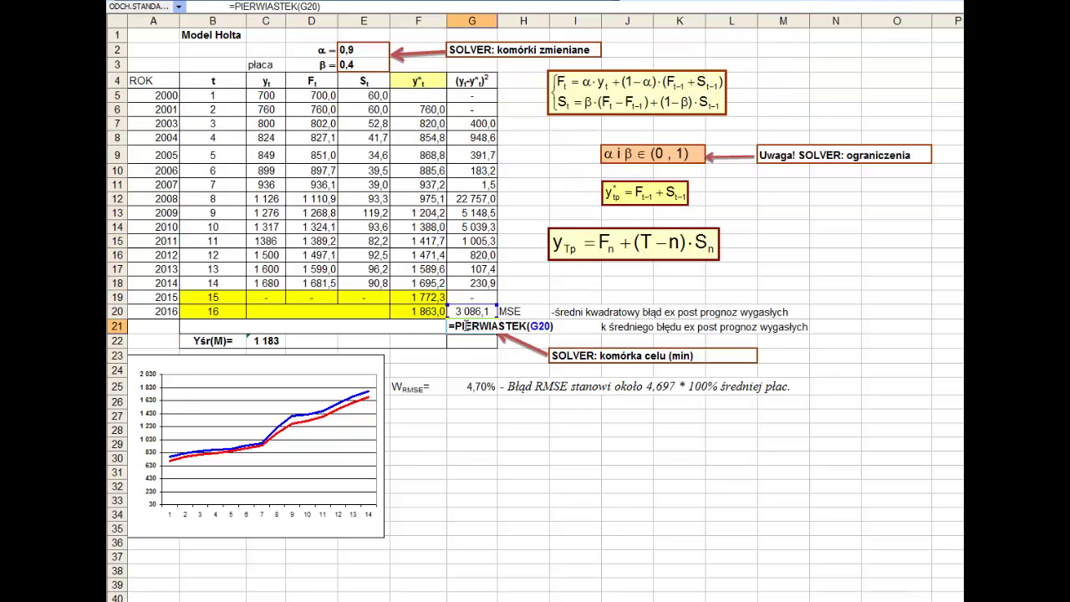
pyautogui.press('Escape')
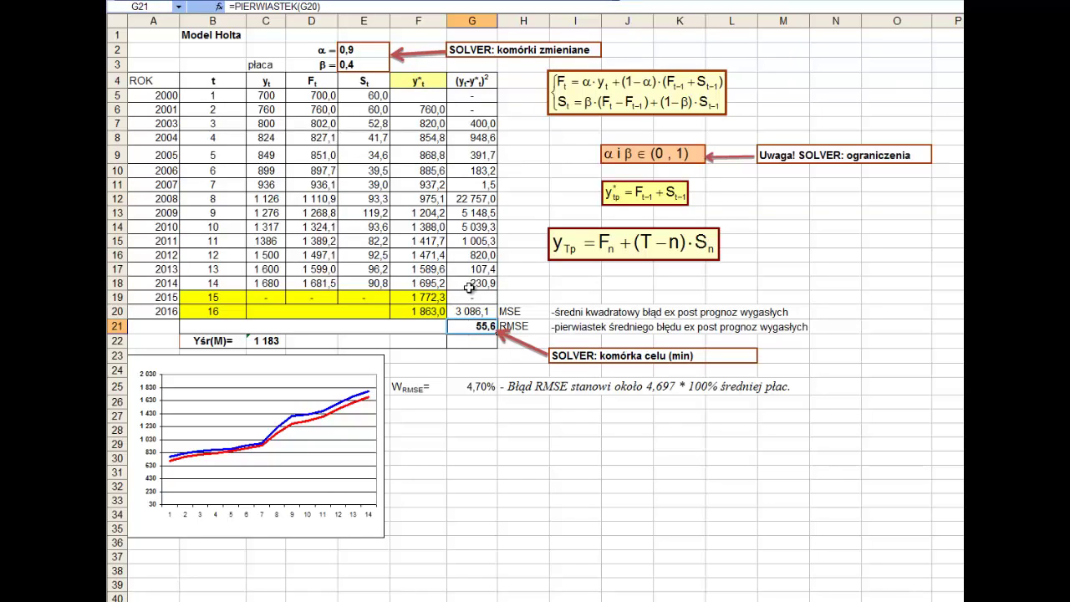
pyautogui.click(563, 326)
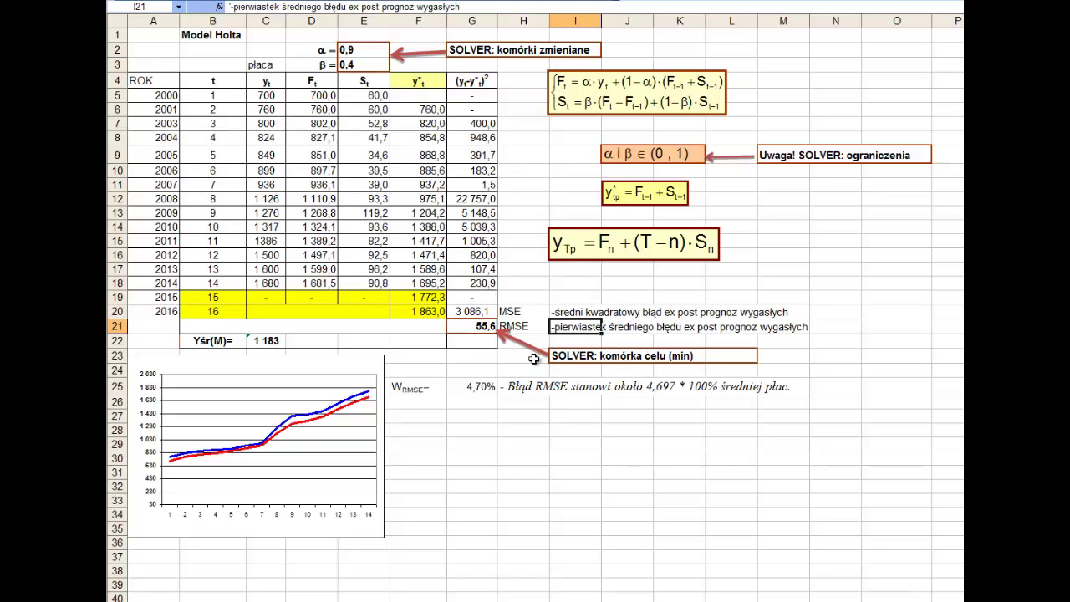
pyautogui.click(525, 326)
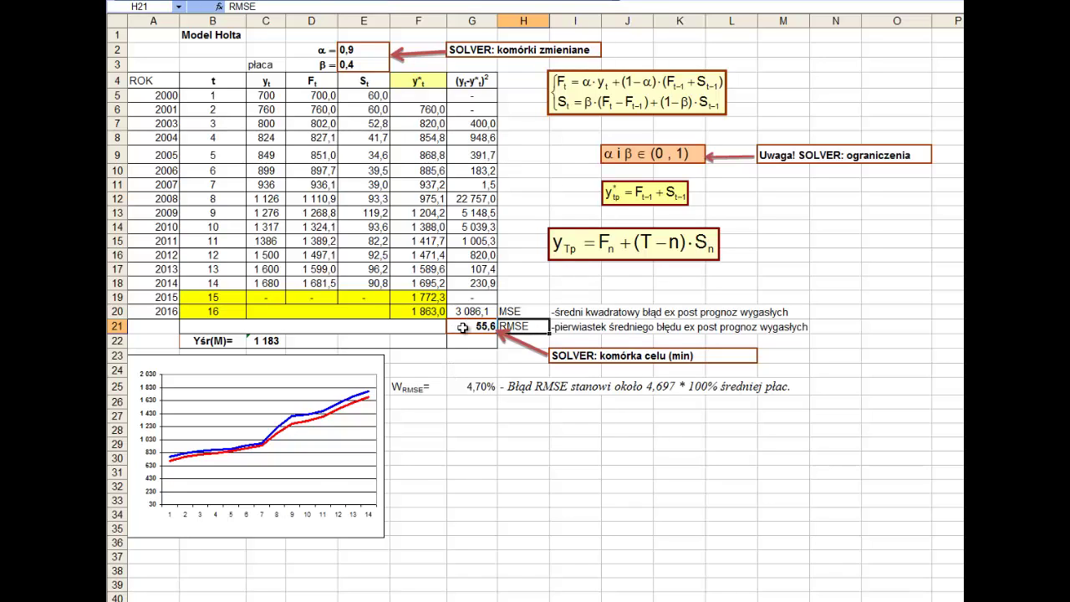
pyautogui.doubleClick(462, 328)
pyautogui.press('Escape')
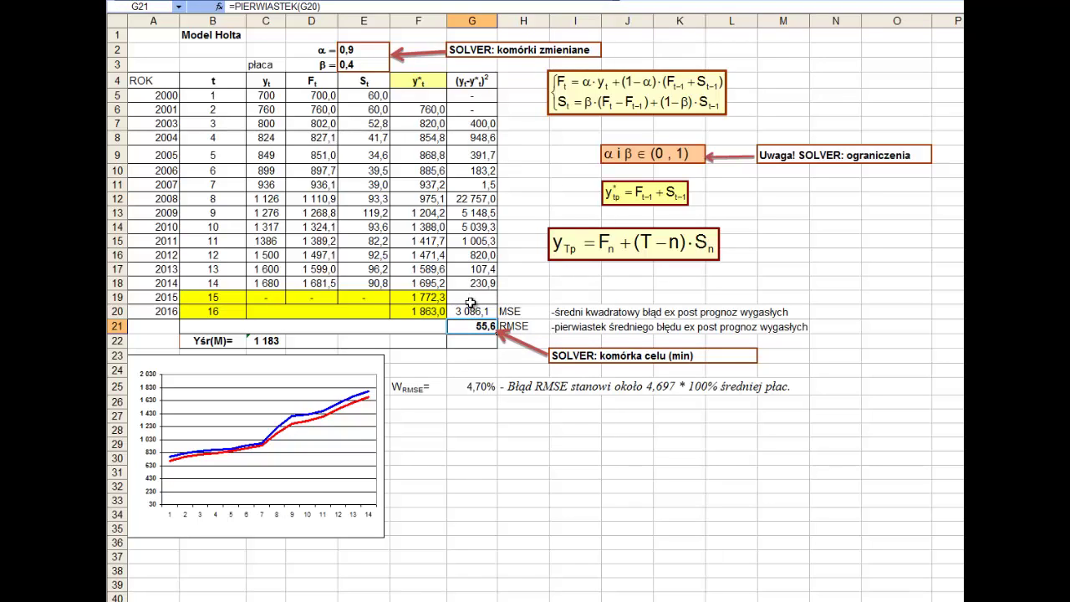
pyautogui.moveTo(476, 282); pyautogui.dragTo(452, 124)
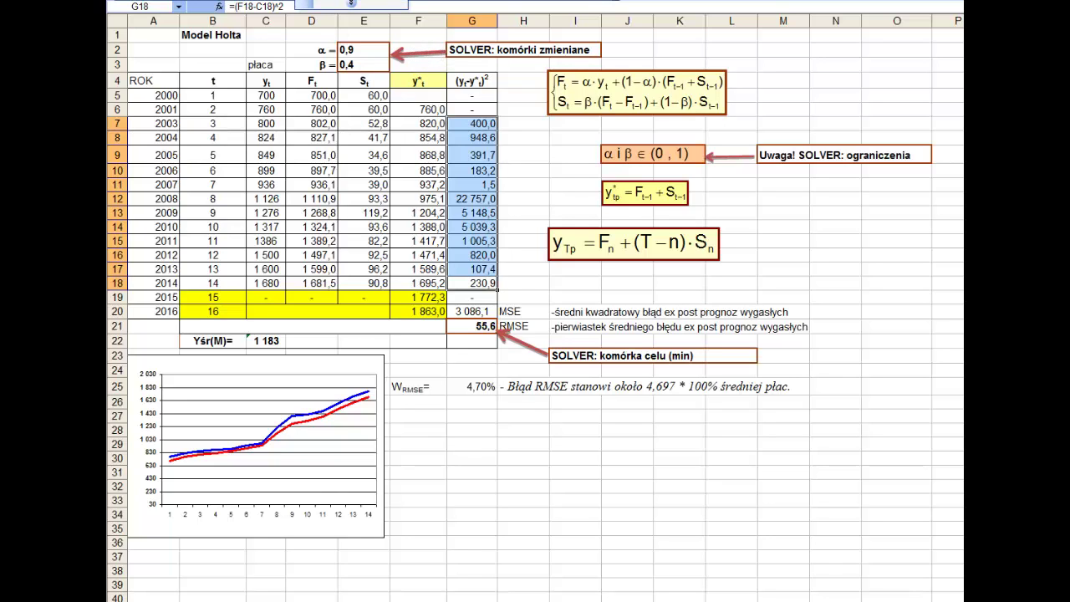
# - Set the Solver target cell to the RMSE in $G$21, minimised
pyautogui.press('Down')
pyautogui.press('Down')
pyautogui.hotkey('ctrl', 'c')
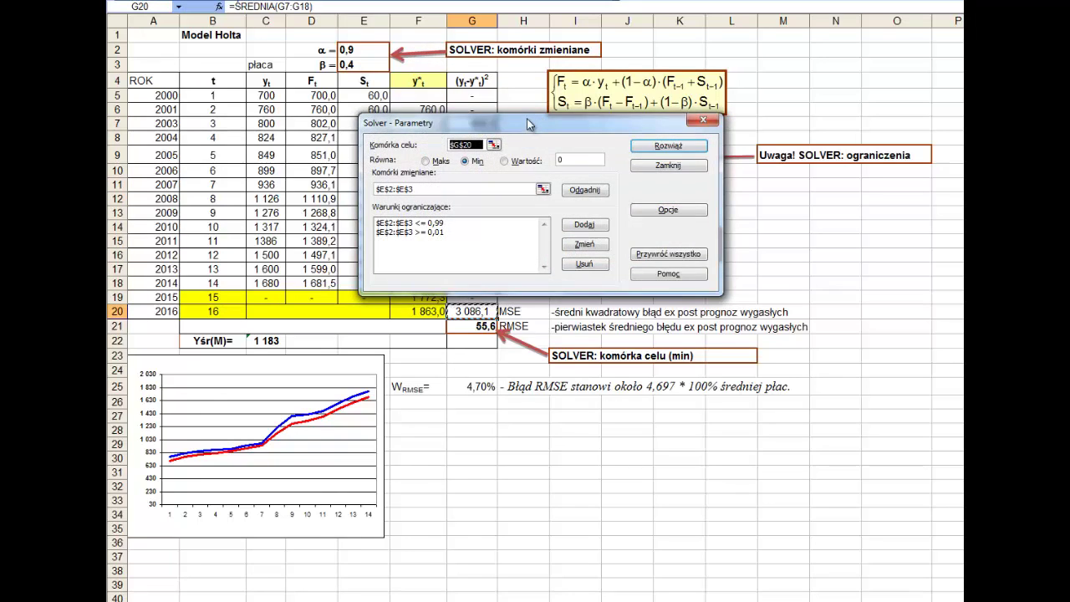
pyautogui.moveTo(635, 136); pyautogui.dragTo(363, 246)
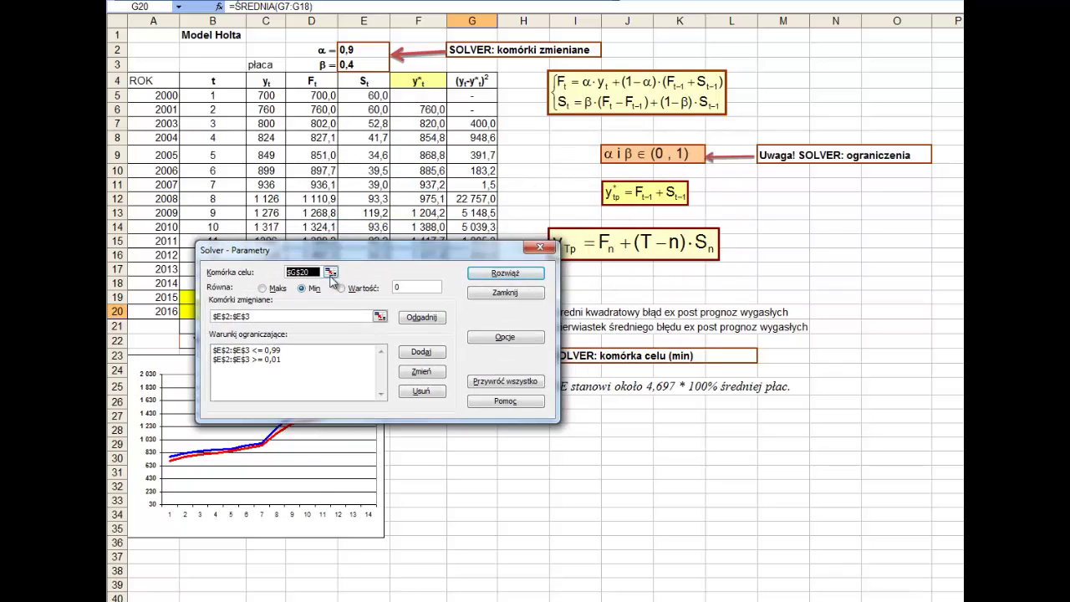
pyautogui.click(331, 272)
pyautogui.click(474, 325)
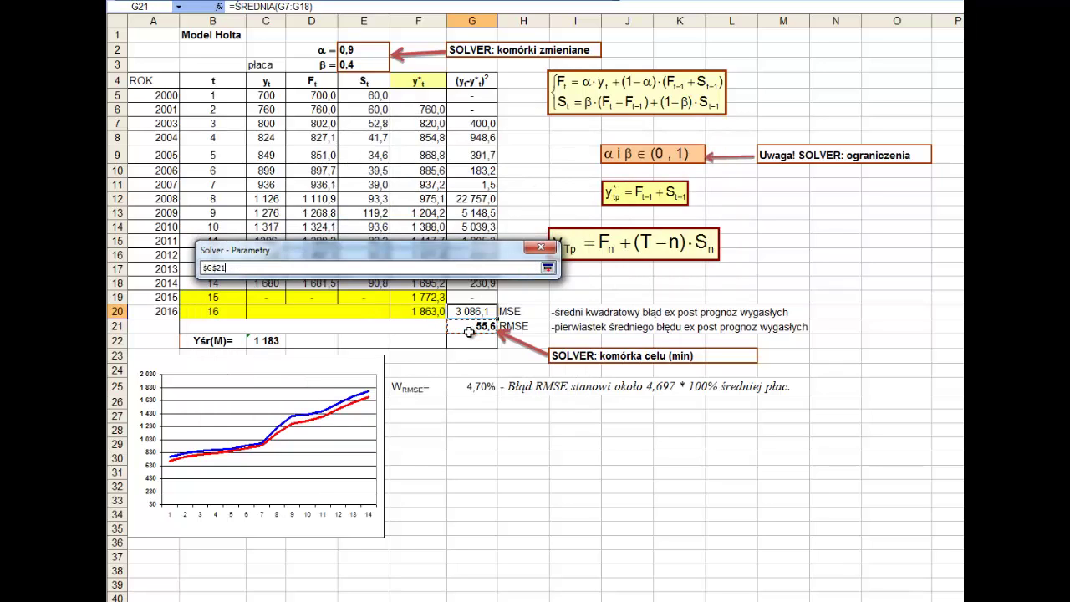
pyautogui.click(548, 268)
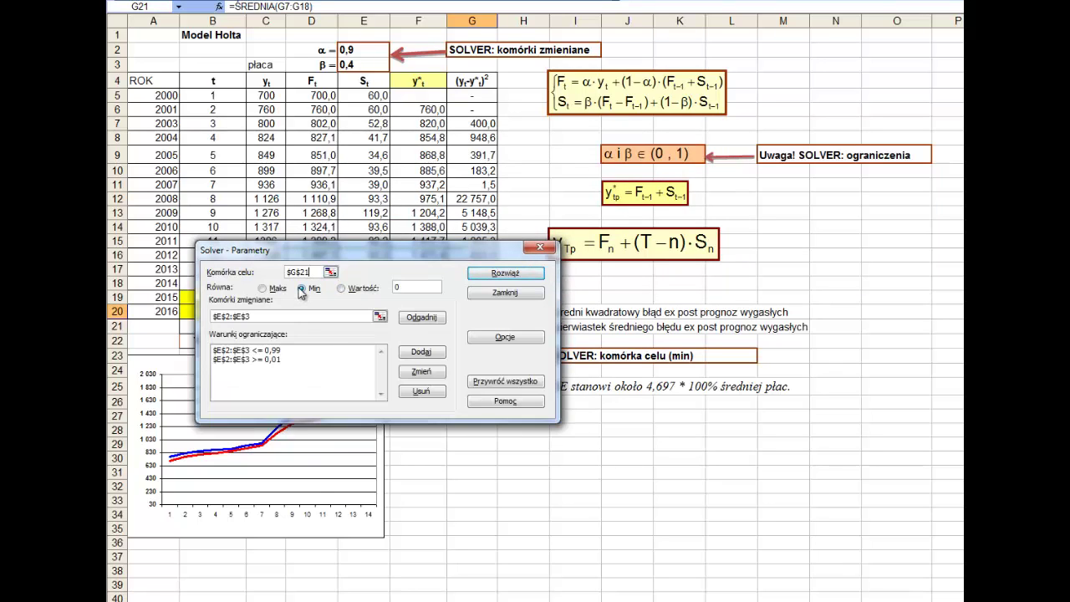
# - Set Solver's changing cells to α and β in $E$2:$E$3 and select the 0,99 constraint
pyautogui.moveTo(327, 255); pyautogui.dragTo(343, 360)
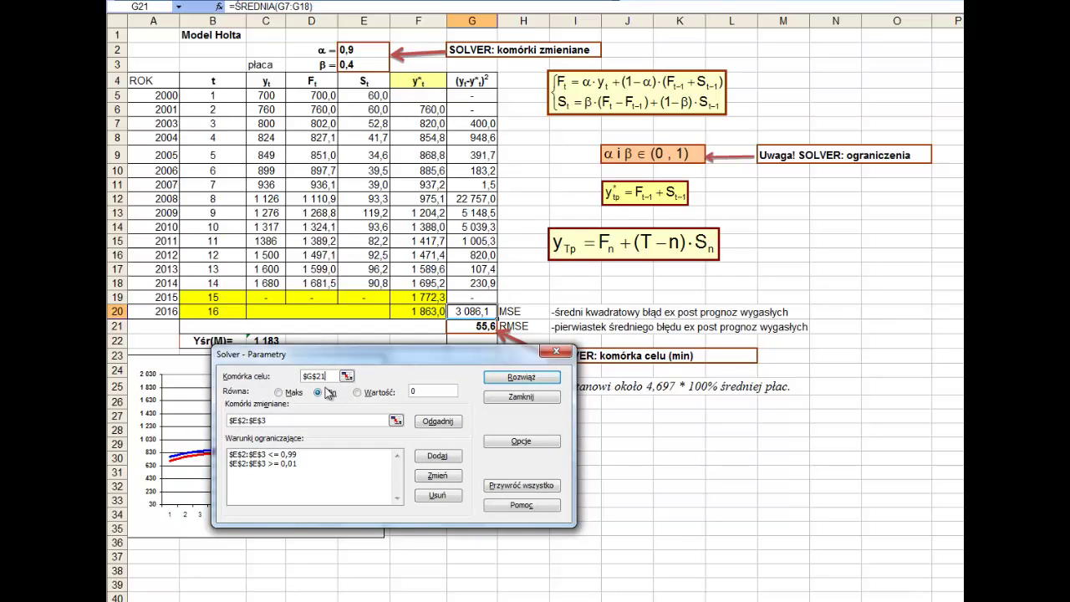
pyautogui.click(396, 421)
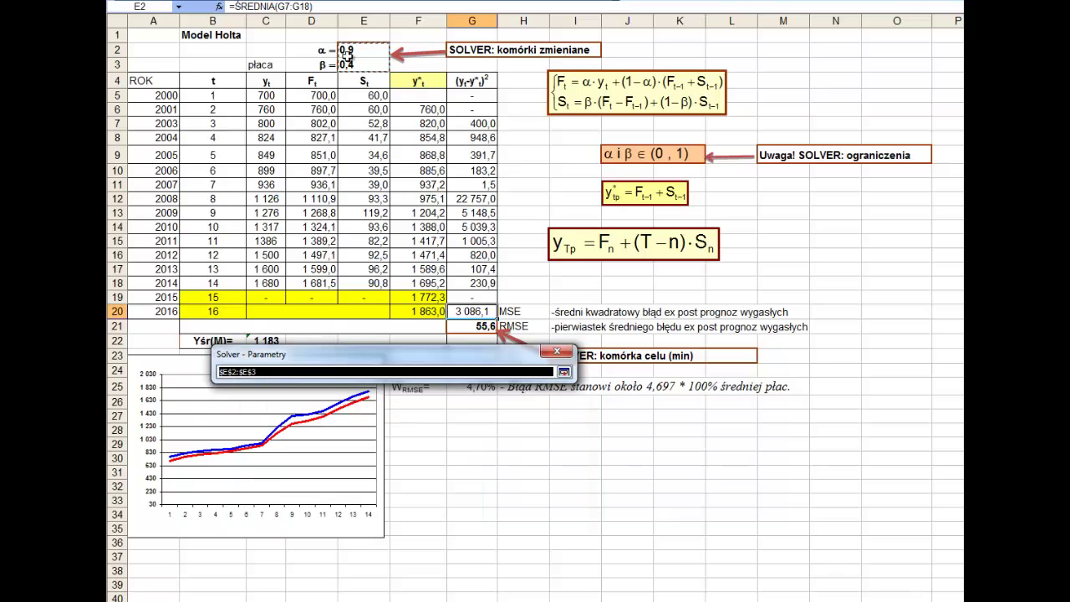
pyautogui.moveTo(352, 52); pyautogui.dragTo(353, 65)
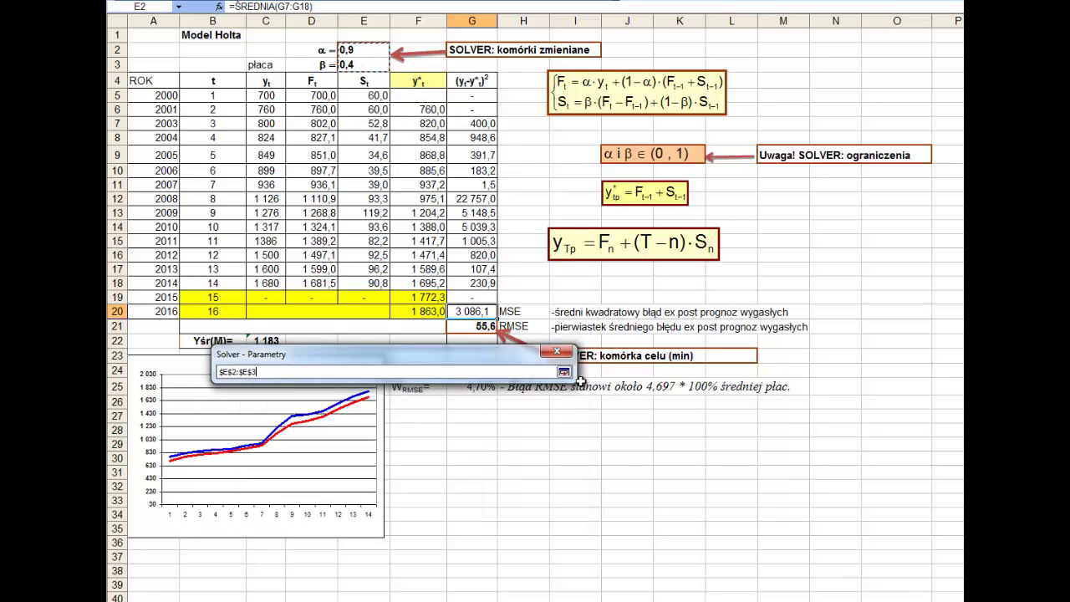
pyautogui.click(563, 372)
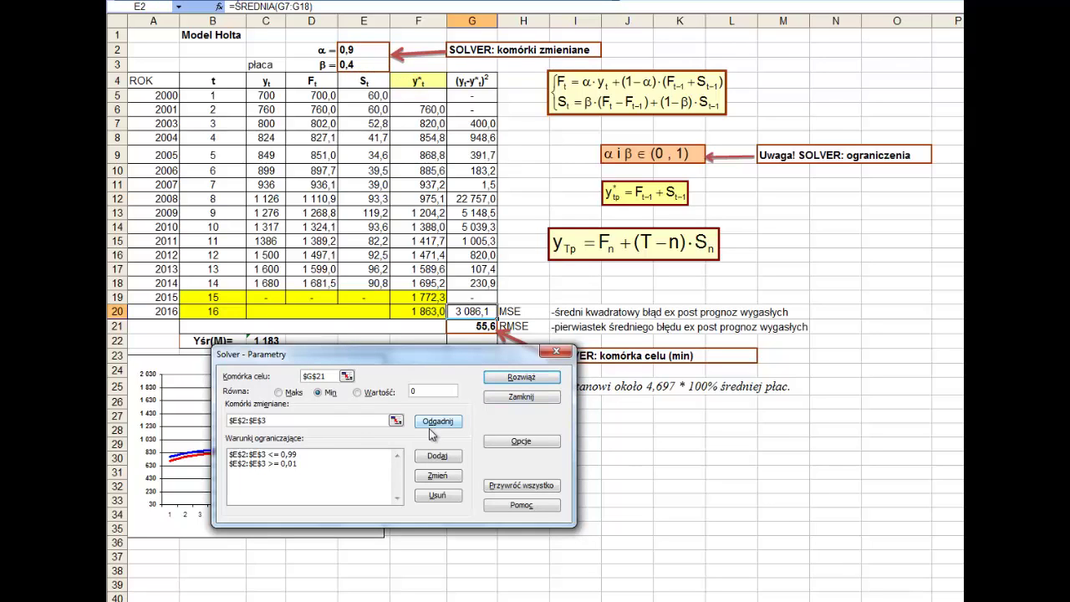
pyautogui.click(283, 454)
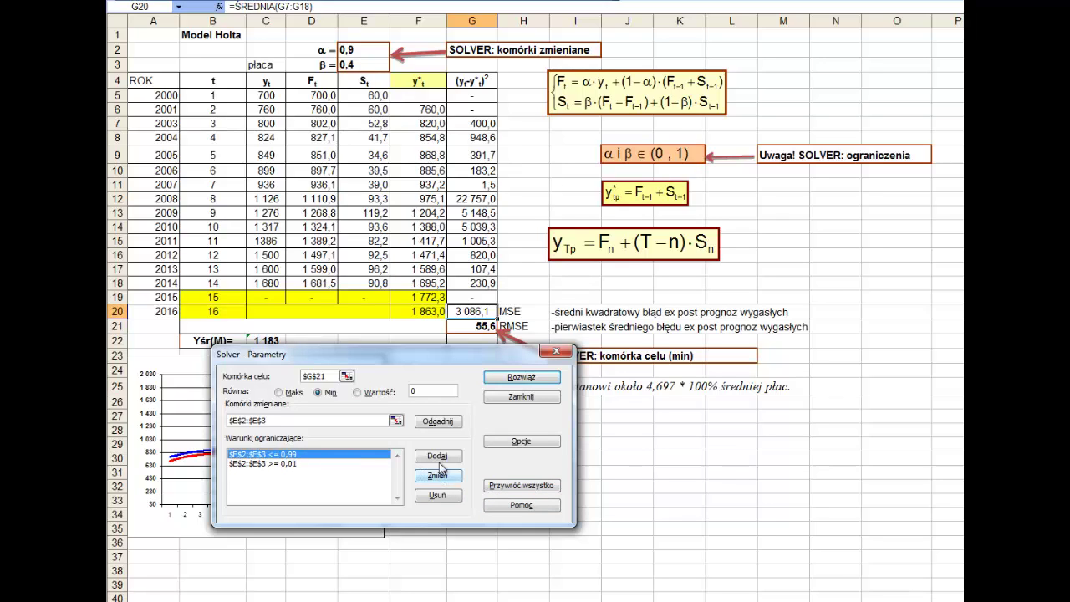
# - Delete both old Solver constraints and add $E$2:$E$3 <= 0,99
pyautogui.click(431, 494)
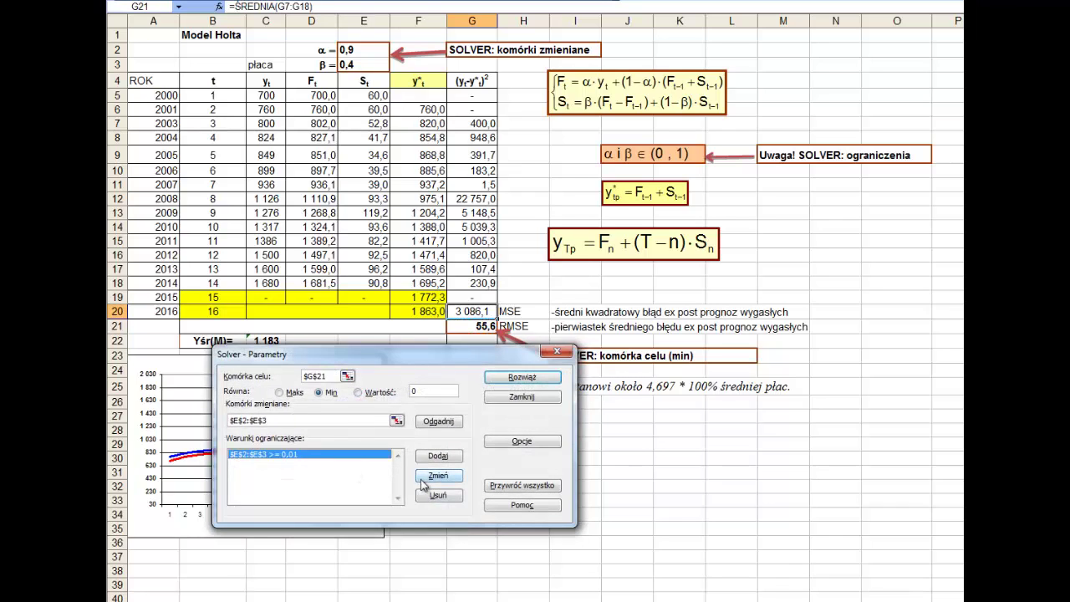
pyautogui.click(423, 494)
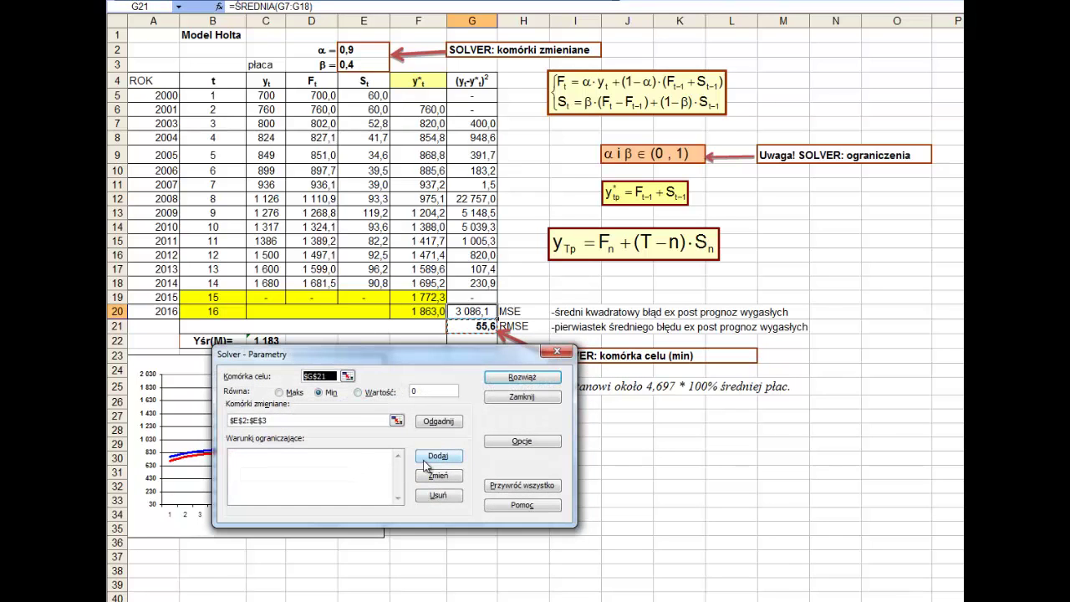
pyautogui.click(435, 457)
pyautogui.moveTo(358, 48); pyautogui.dragTo(358, 69)
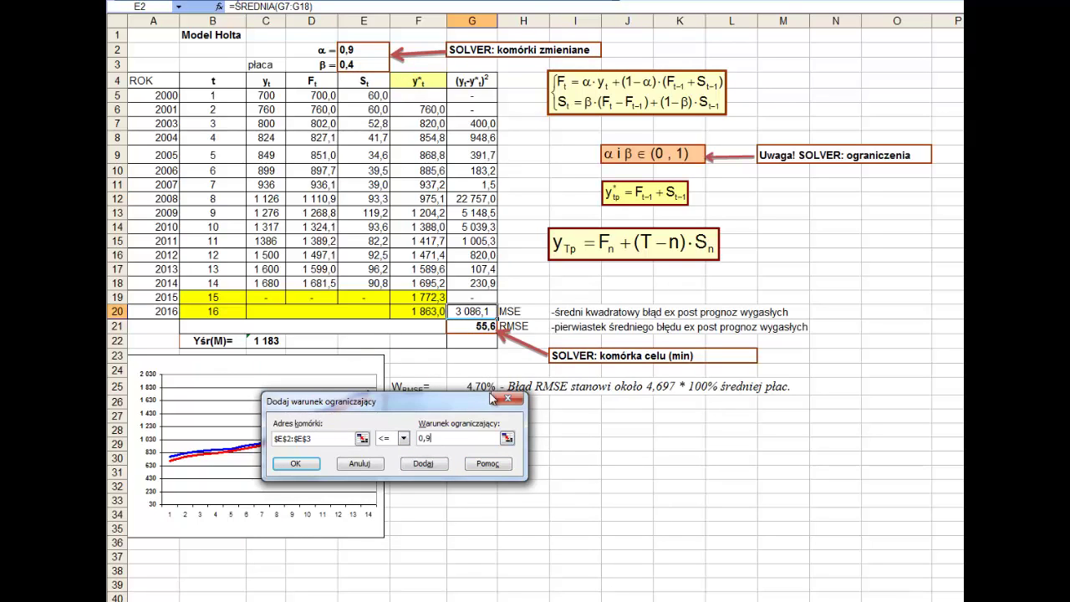
pyautogui.click(414, 465)
# - Add the constraint $E$2:$E$3 >= 0,01 and run Solver on α and β
pyautogui.moveTo(377, 50); pyautogui.dragTo(377, 65)
pyautogui.click(403, 438)
pyautogui.click(389, 468)
pyautogui.click(419, 443)
pyautogui.write('0,01')
pyautogui.click(295, 463)
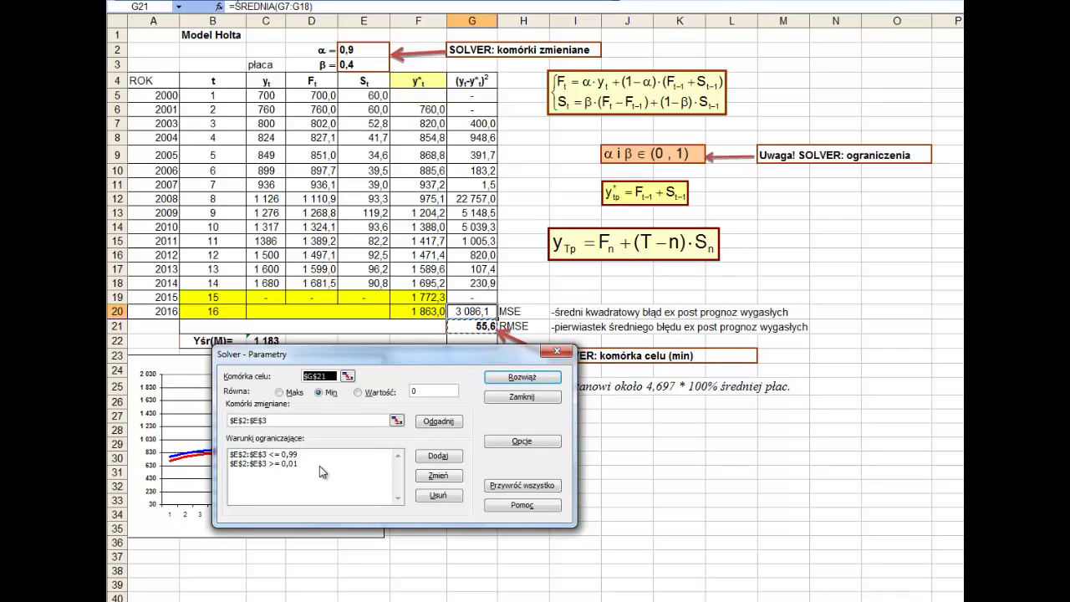
pyautogui.click(272, 418)
pyautogui.click(518, 376)
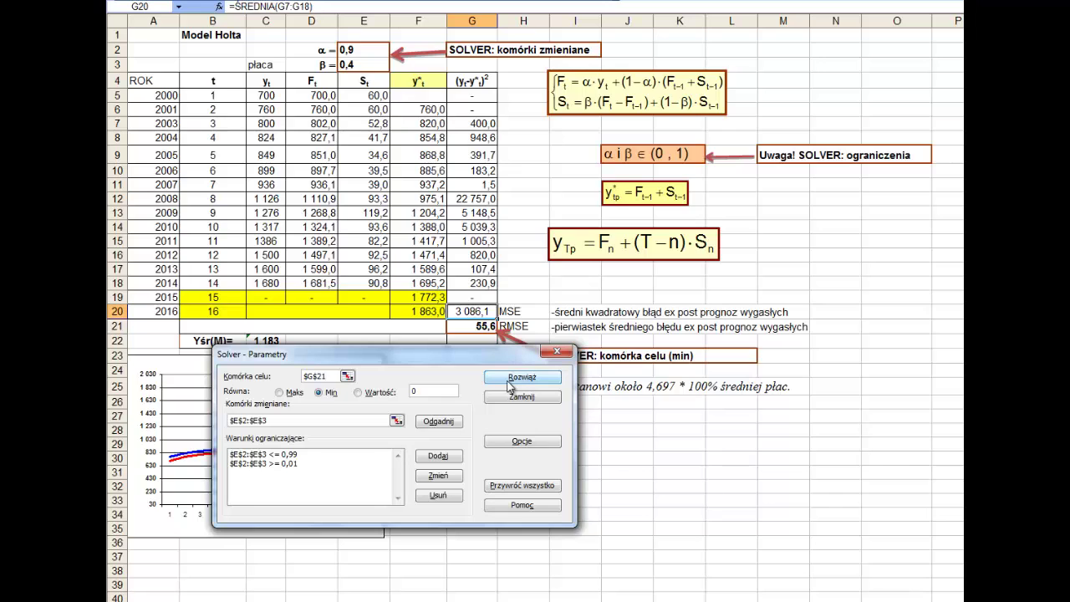
# - Keep Solver's solution, generate the Answer report, and show the optimised β with fewer decimals
pyautogui.click(512, 378)
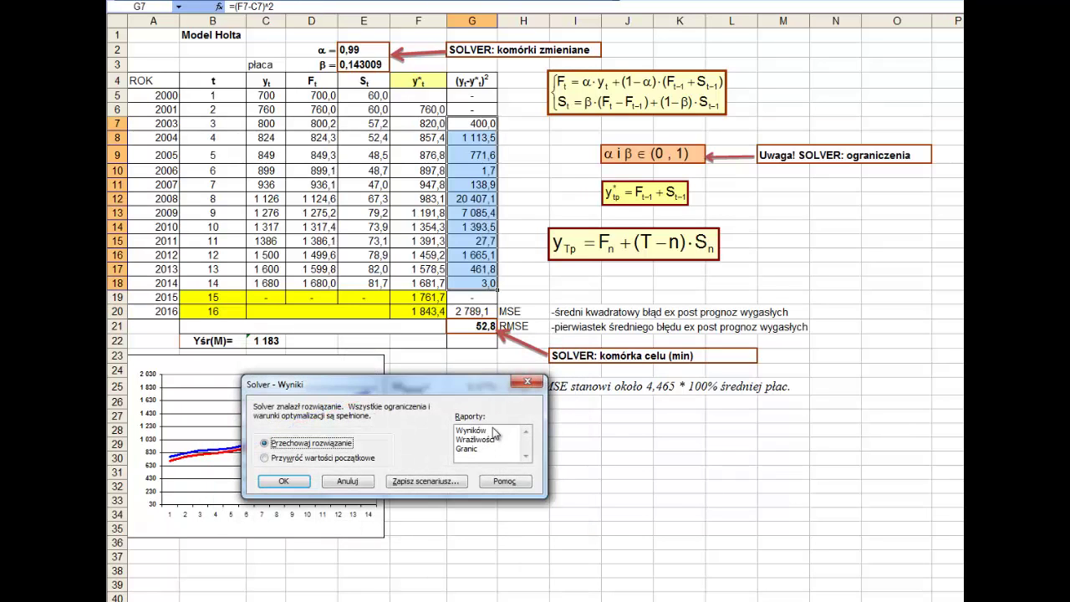
pyautogui.click(494, 432)
pyautogui.click(285, 482)
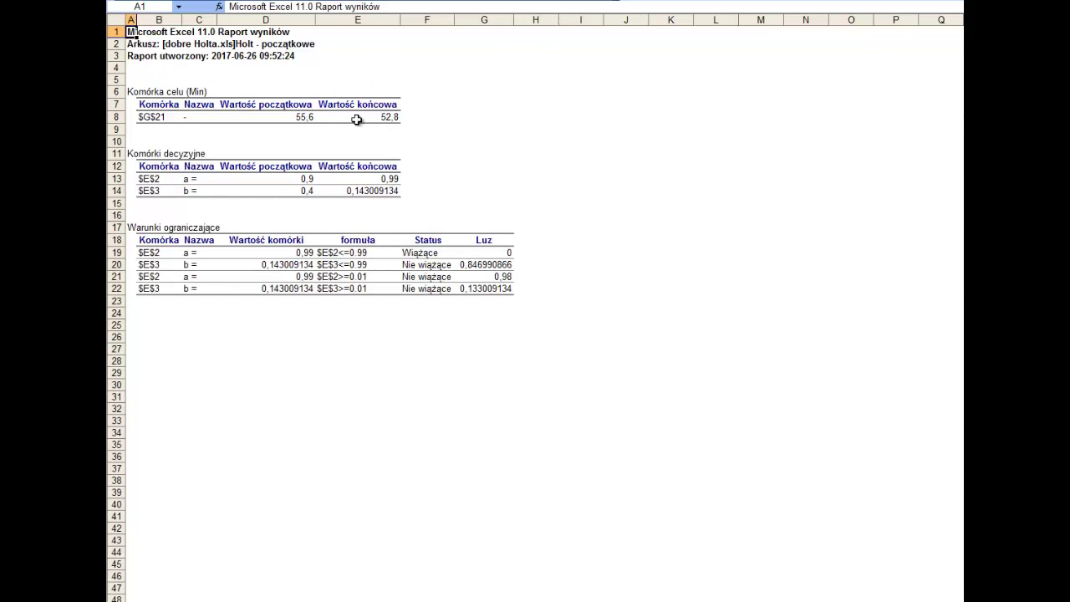
pyautogui.click(289, 117)
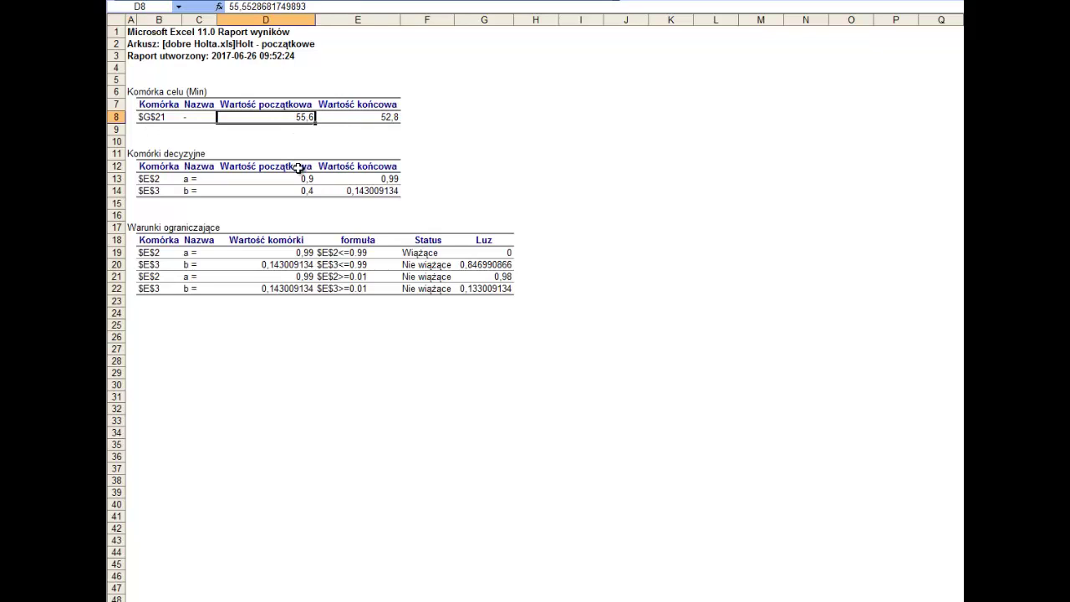
pyautogui.click(372, 193)
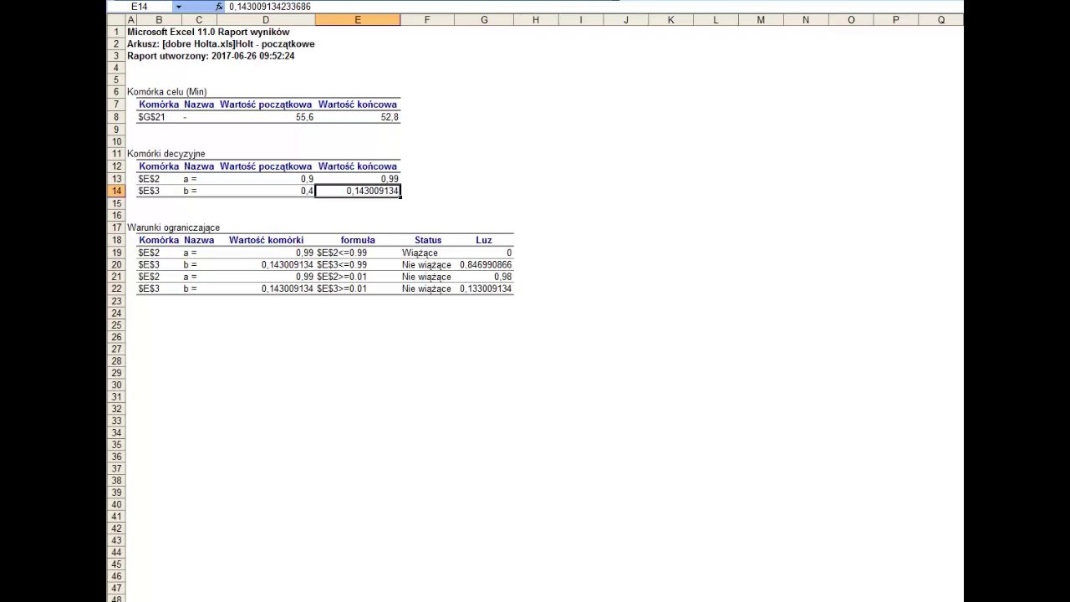
pyautogui.click(462, 1)
pyautogui.click(463, 0)
pyautogui.click(462, 0)
pyautogui.click(463, 1)
pyautogui.click(462, 1)
# - Review the report's RMSE 55,6→52,8 and α 0,9→0,99, β 0,4→0,143, then return to Model Holta
pyautogui.click(376, 117)
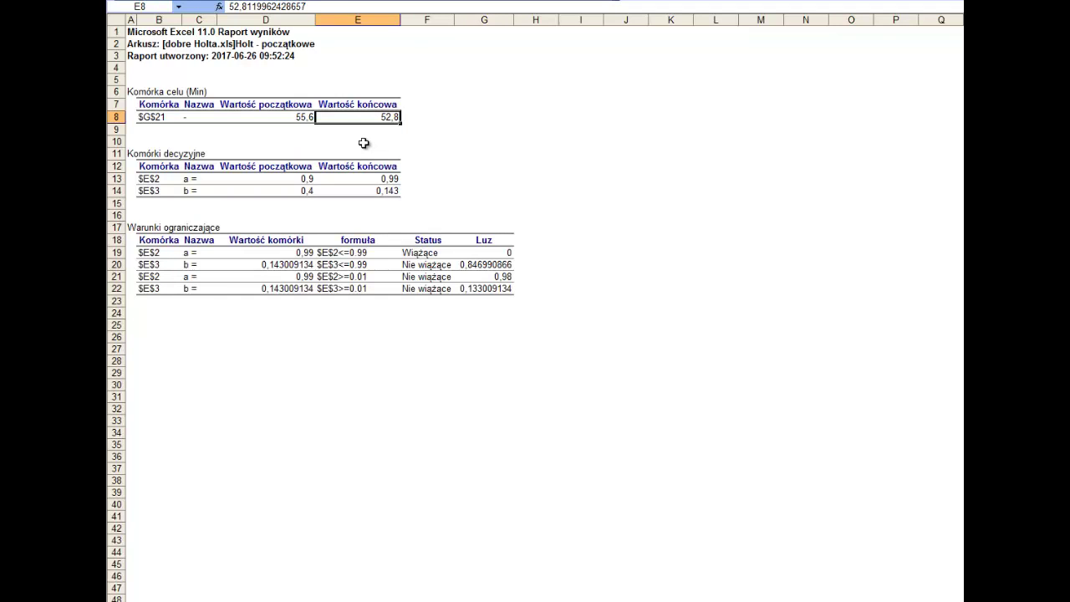
pyautogui.scroll(-1, 373, 143)
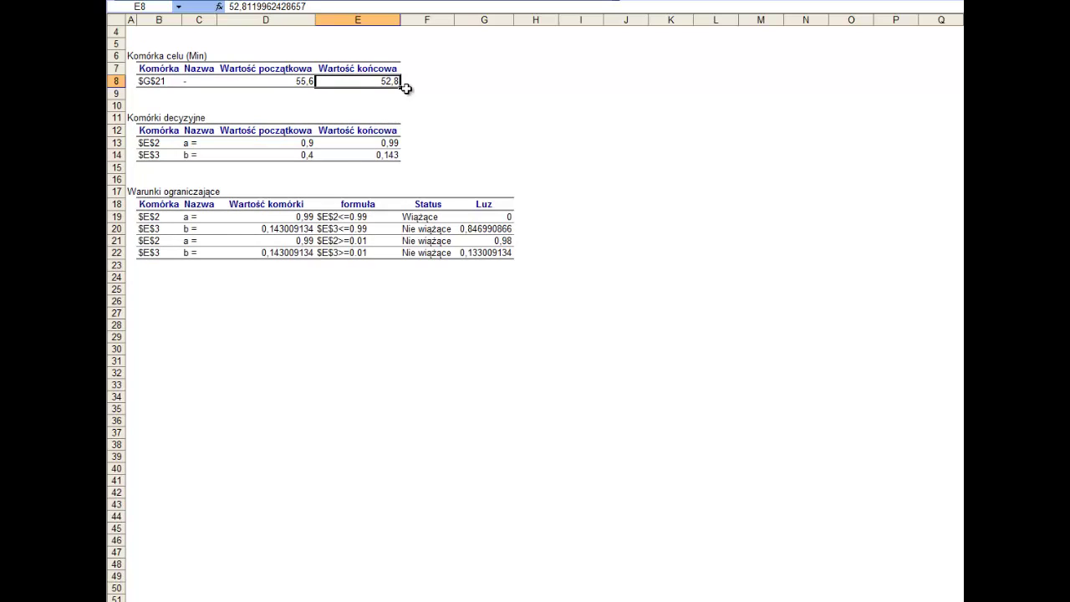
pyautogui.click(306, 143)
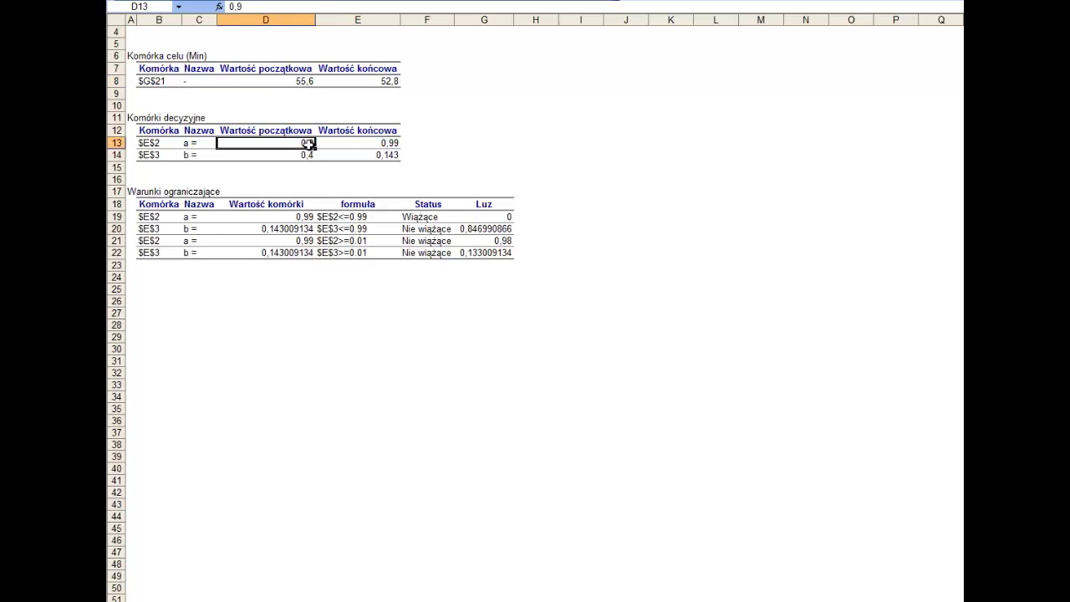
pyautogui.moveTo(308, 144); pyautogui.dragTo(306, 156)
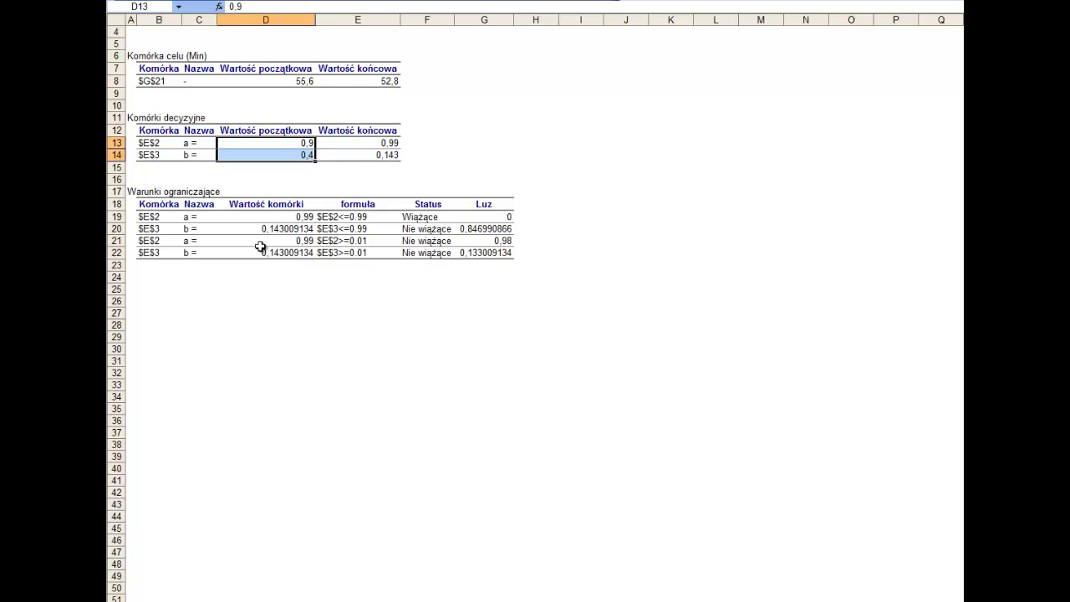
pyautogui.click(195, 142)
pyautogui.click(187, 154)
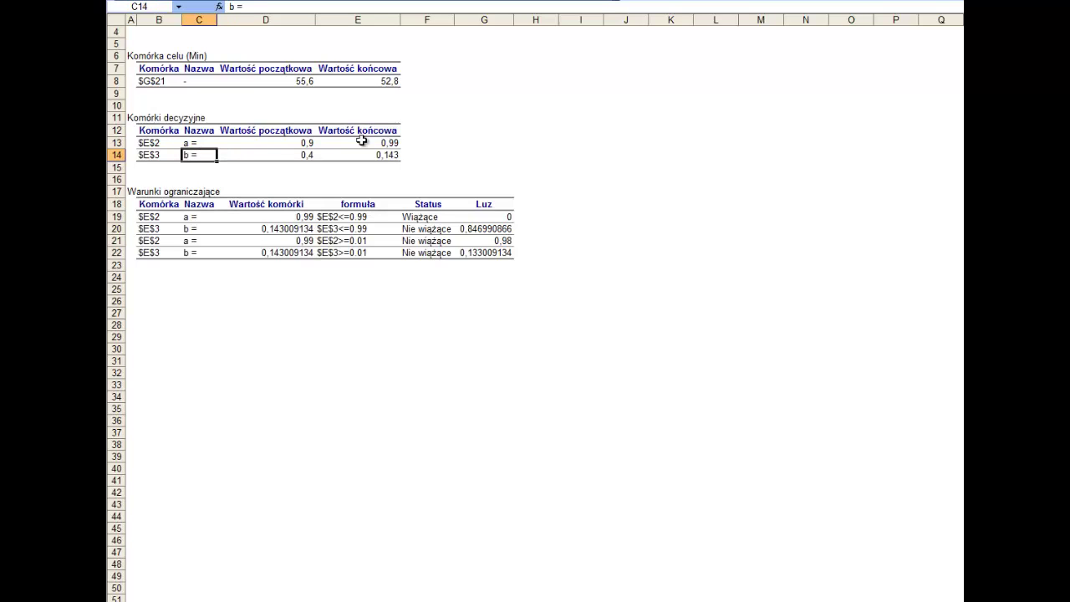
pyautogui.moveTo(305, 144); pyautogui.dragTo(301, 155)
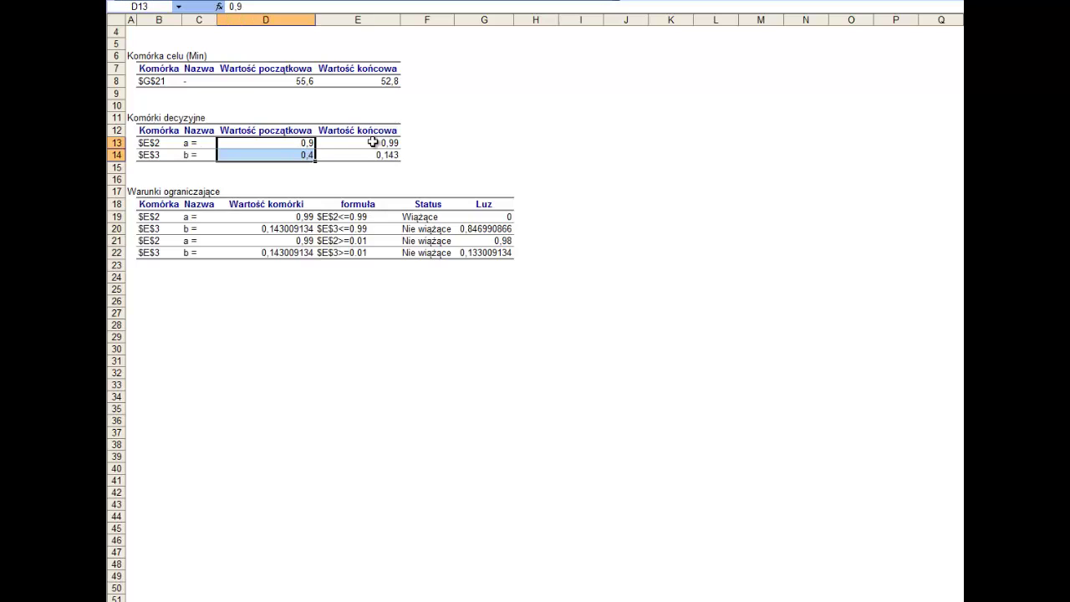
pyautogui.moveTo(374, 142); pyautogui.dragTo(378, 159)
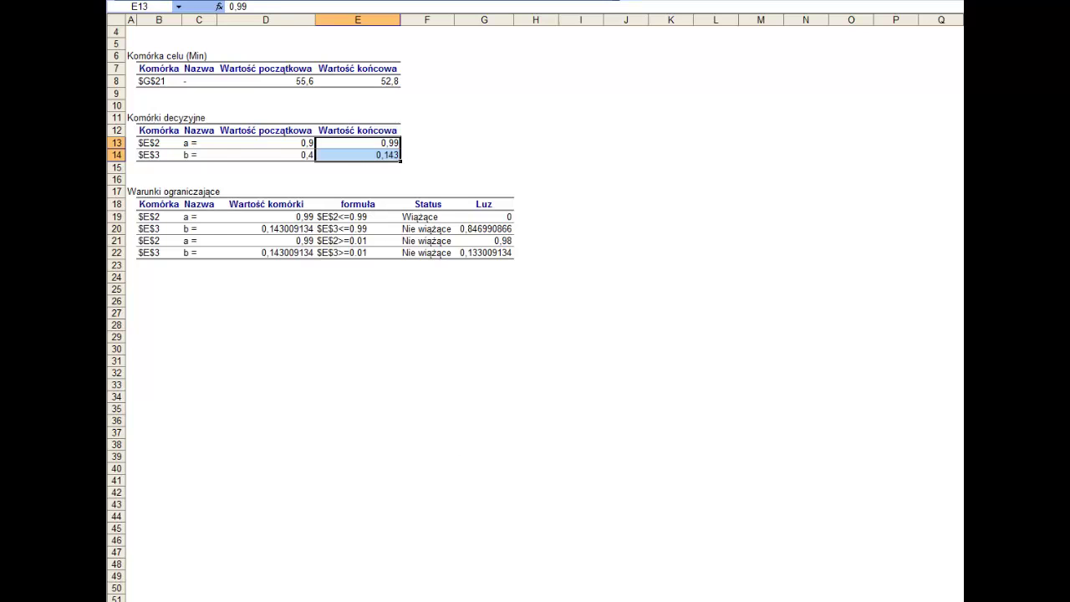
pyautogui.click(460, 599)
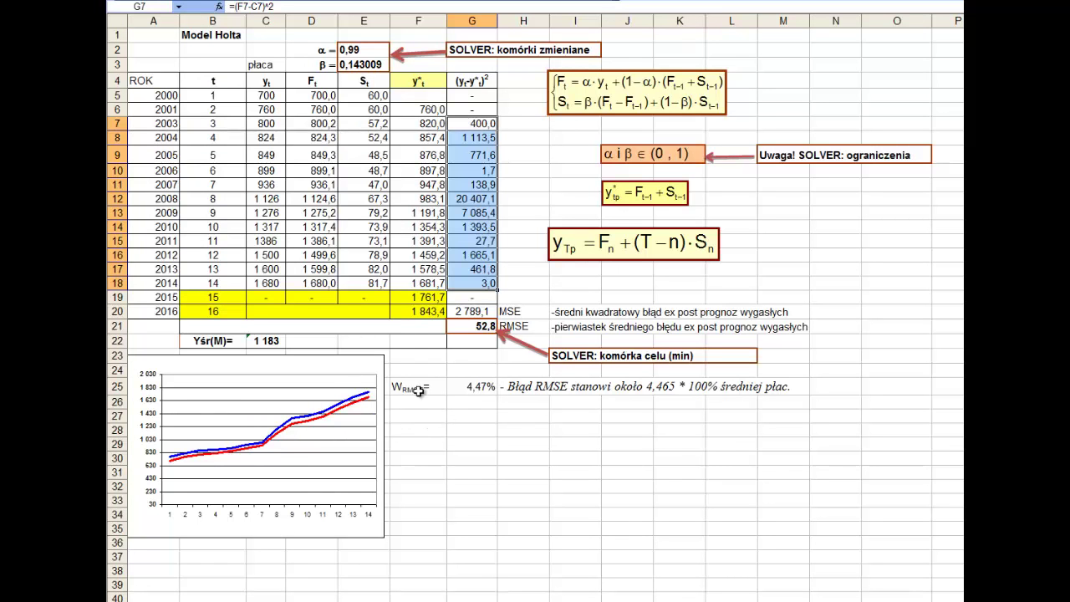
# - Round β in E3 to display 0,143, checking RMSE 52,8 and the F14 forecast formula
pyautogui.click(467, 326)
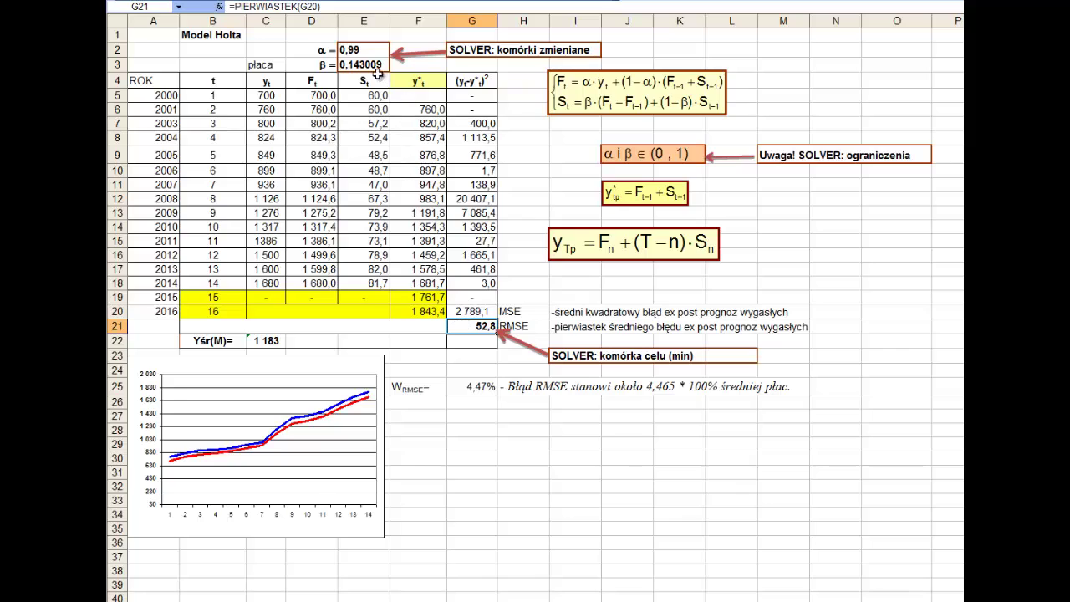
pyautogui.click(364, 65)
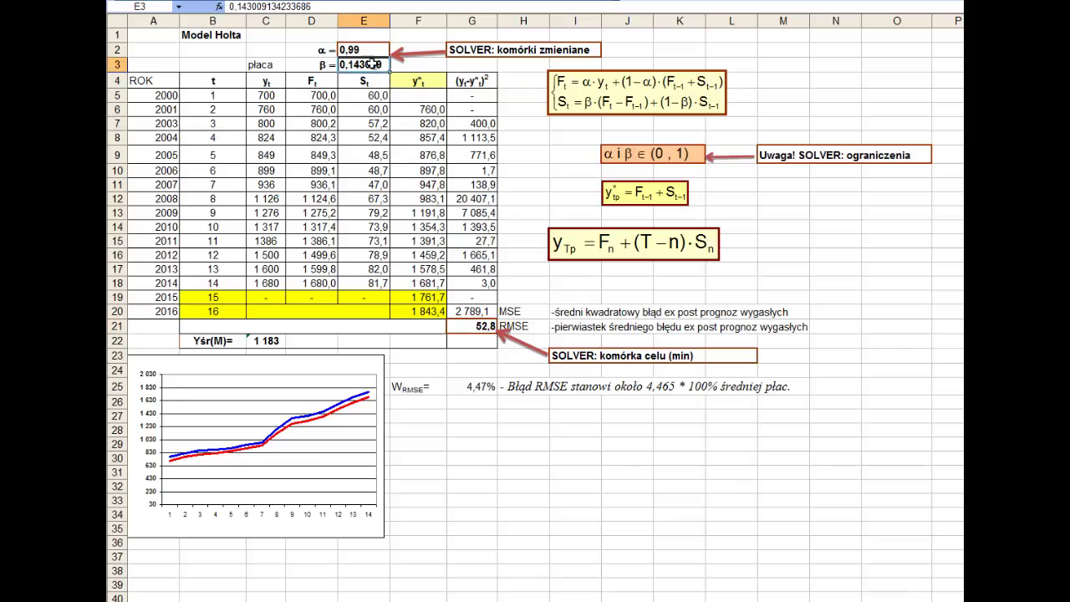
pyautogui.click(462, 2)
pyautogui.click(462, 2)
pyautogui.click(463, 2)
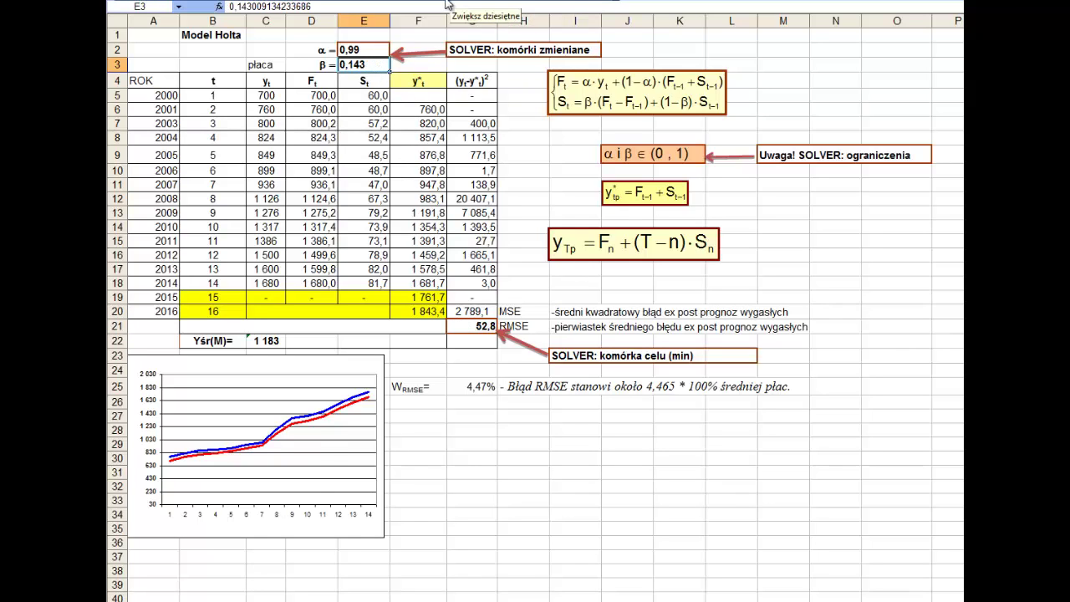
pyautogui.click(418, 230)
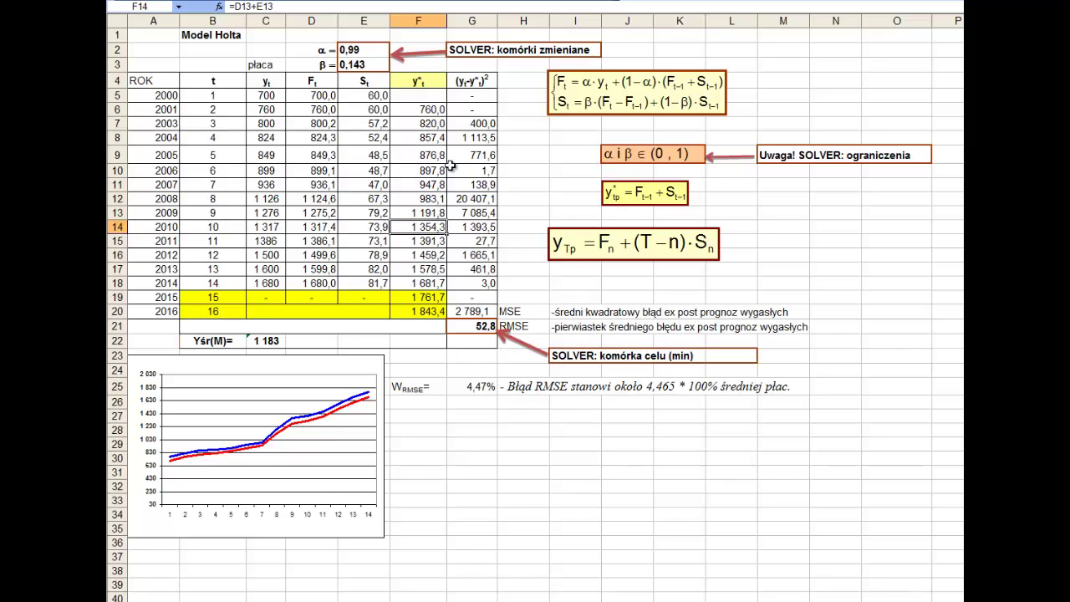
pyautogui.click(417, 297)
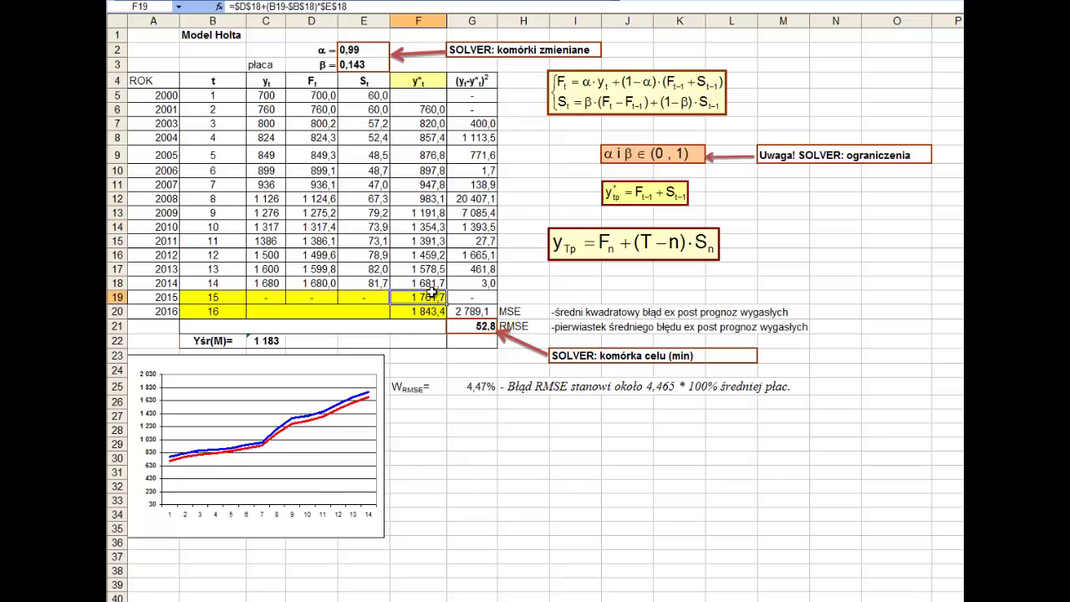
pyautogui.doubleClick(418, 297)
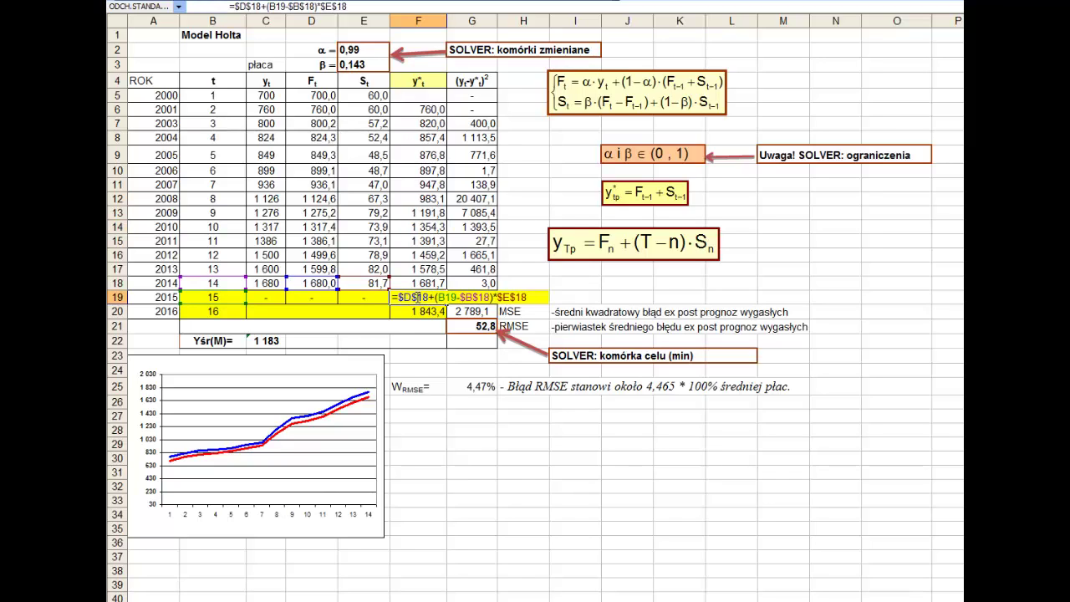
pyautogui.press('Escape')
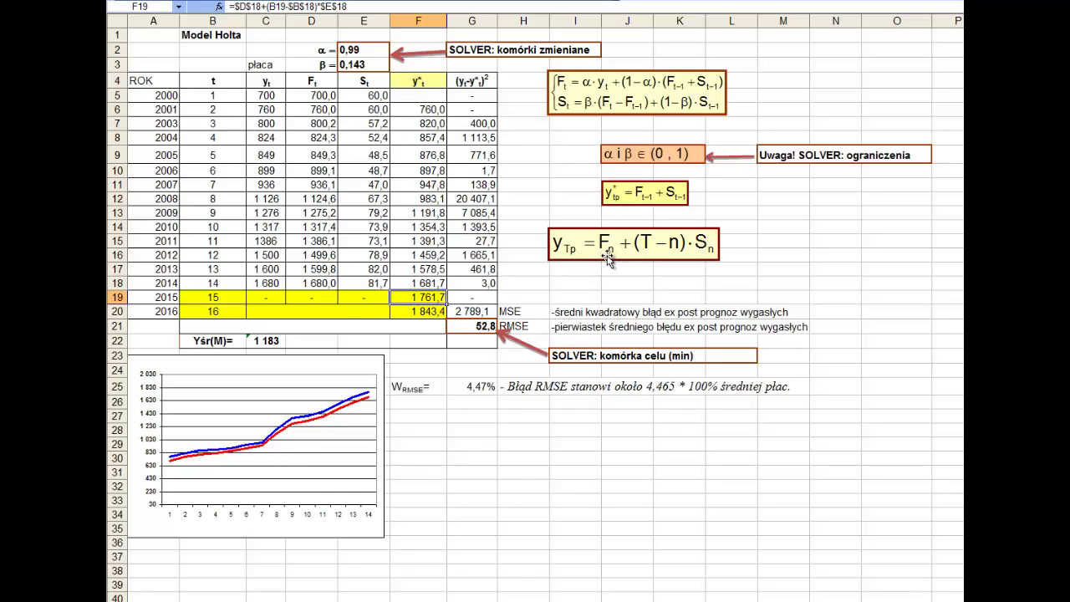
pyautogui.click(324, 282)
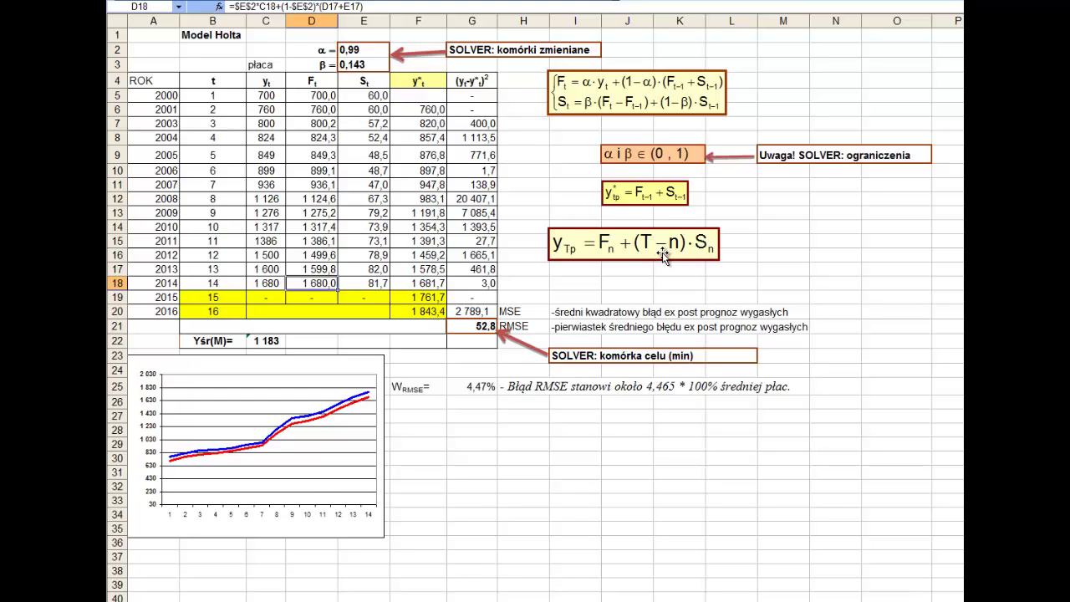
pyautogui.click(203, 281)
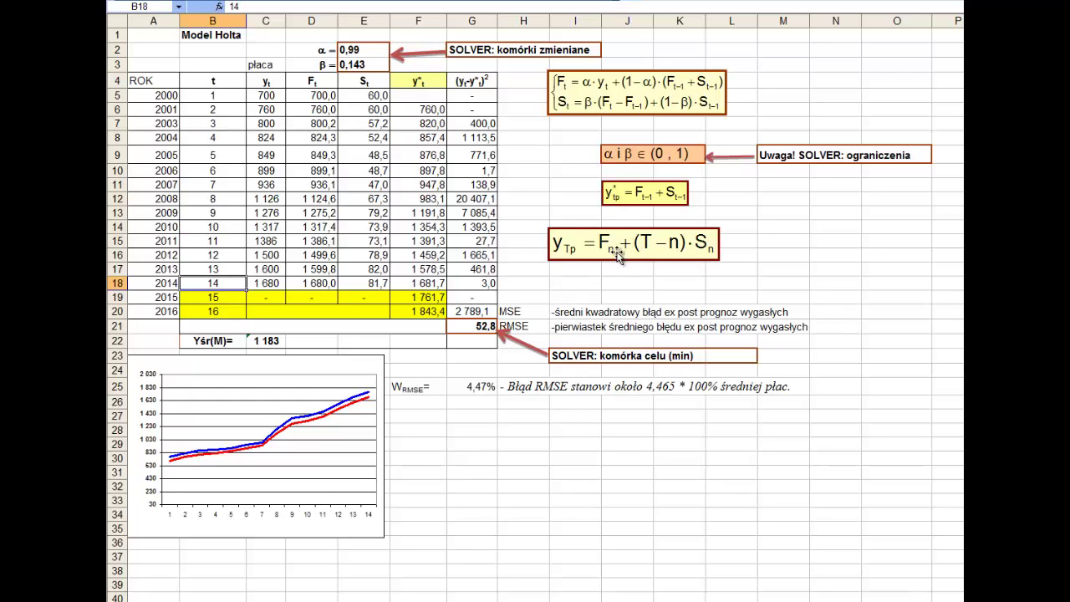
pyautogui.click(213, 299)
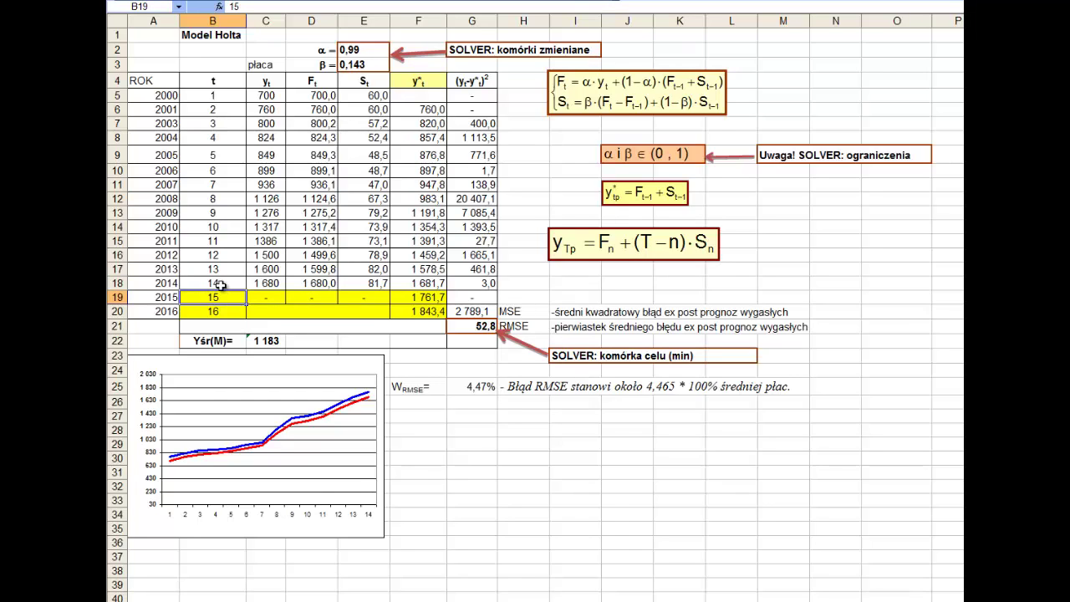
pyautogui.click(220, 283)
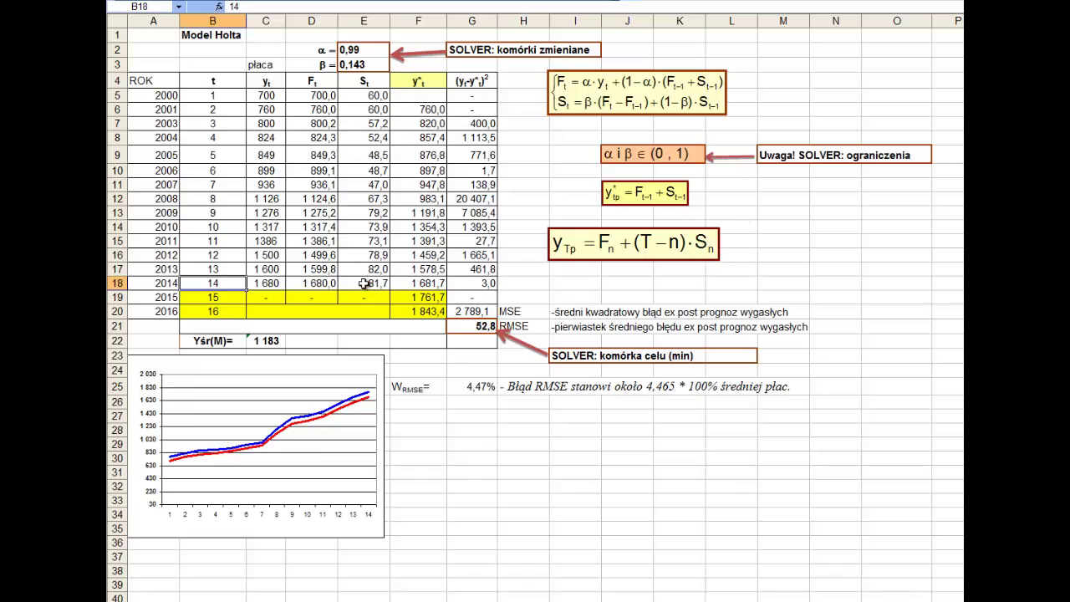
pyautogui.click(413, 299)
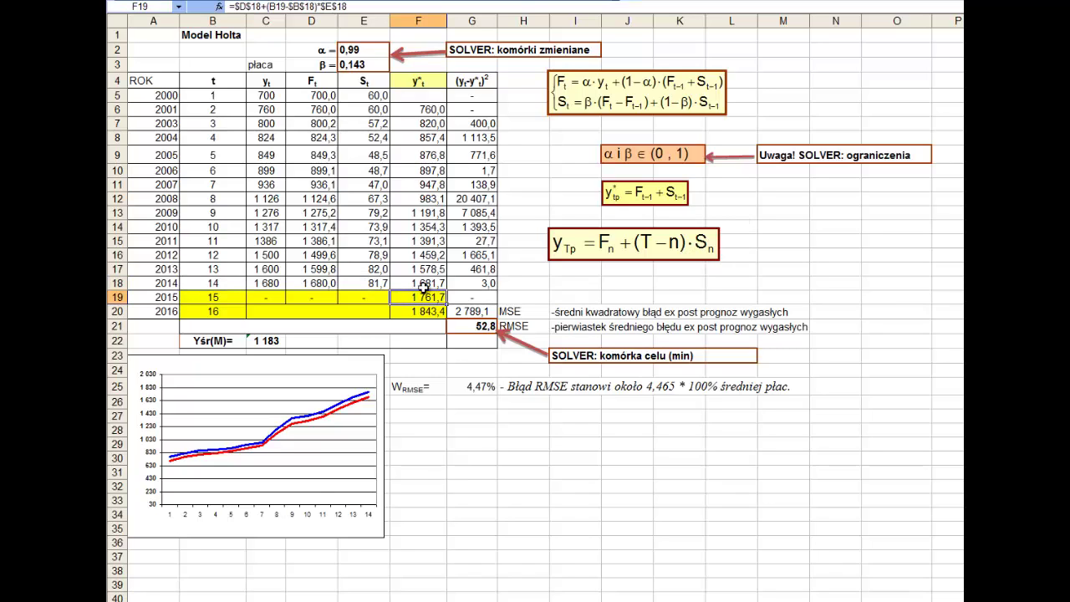
# - Enter =D18+(B19-B18)*E18 in F19, giving the 2015 forecast 1 761,7
pyautogui.write('=')
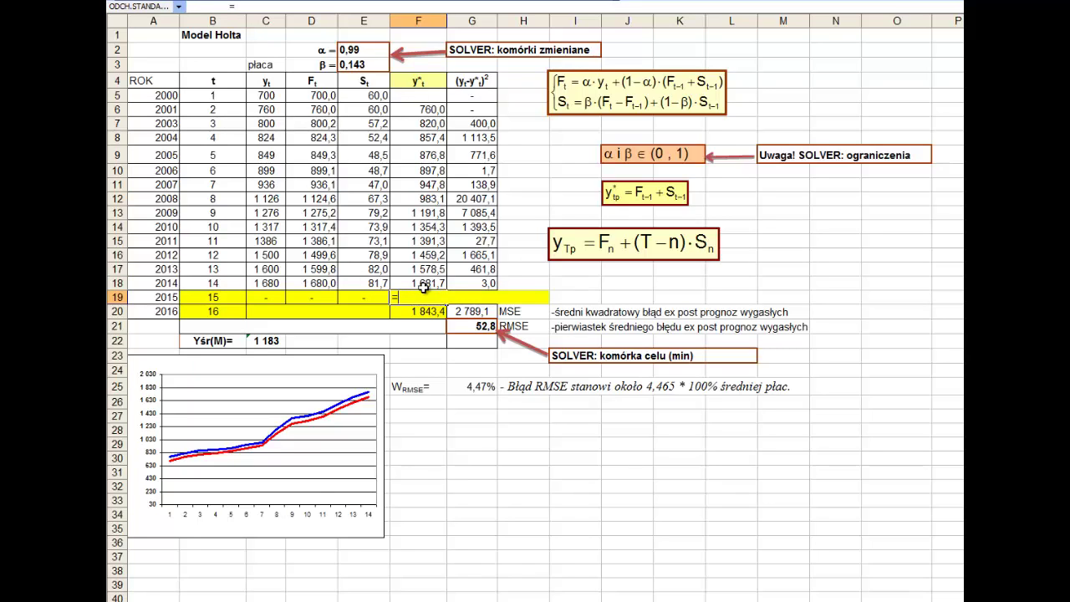
pyautogui.click(299, 286)
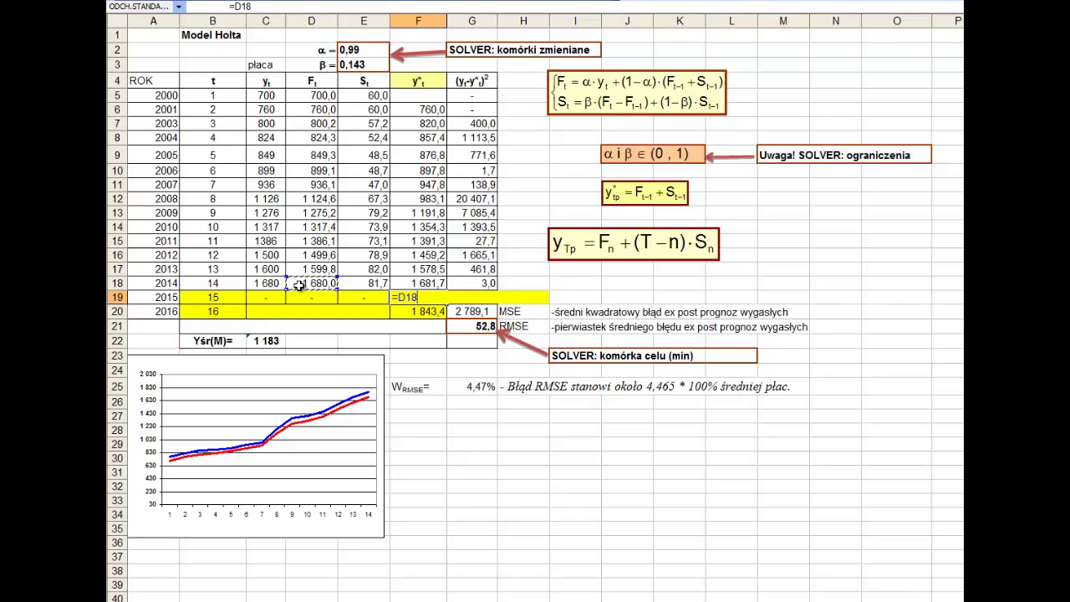
pyautogui.write('+(')
pyautogui.click(238, 298)
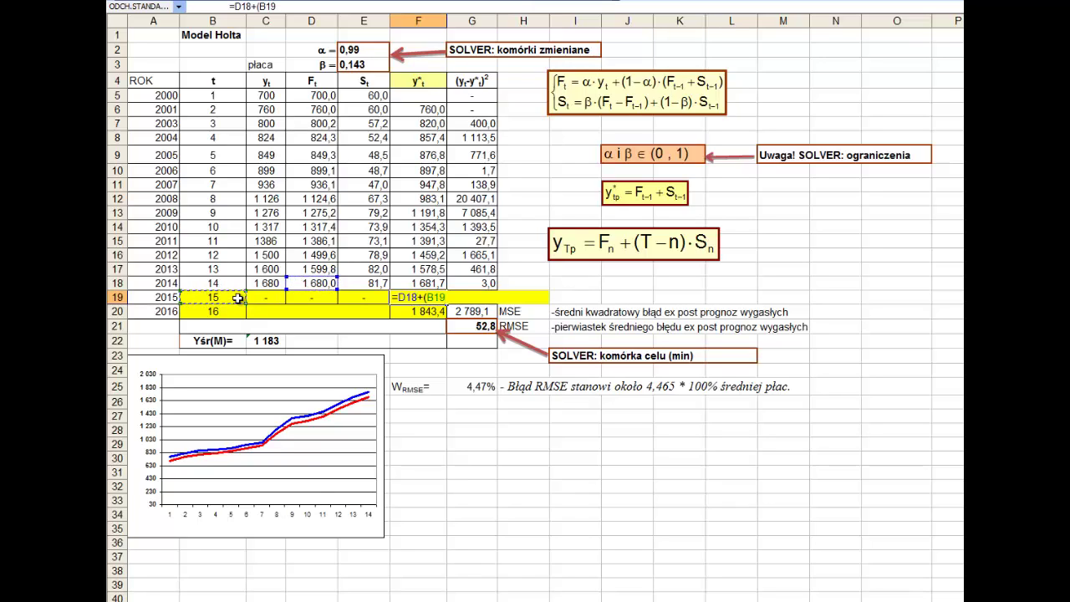
pyautogui.write('-')
pyautogui.click(233, 284)
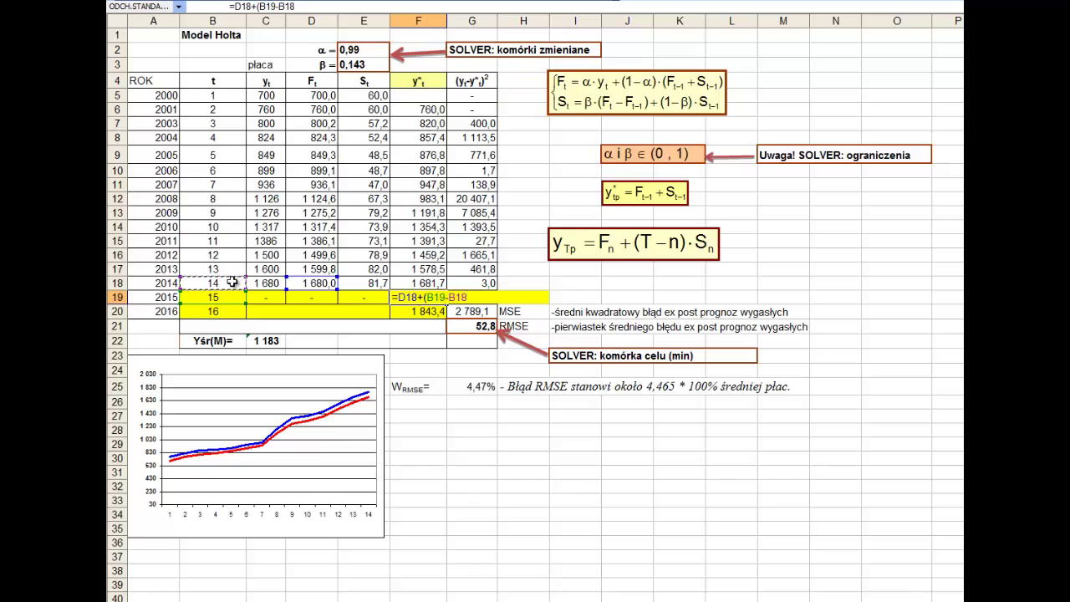
pyautogui.write(')*')
pyautogui.click(376, 284)
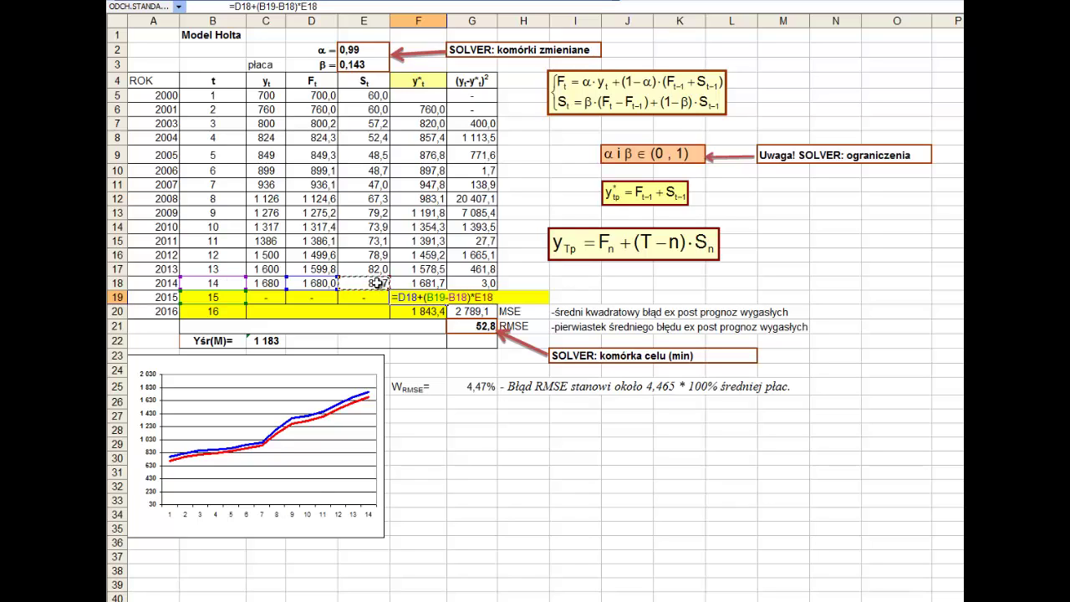
pyautogui.press('Return')
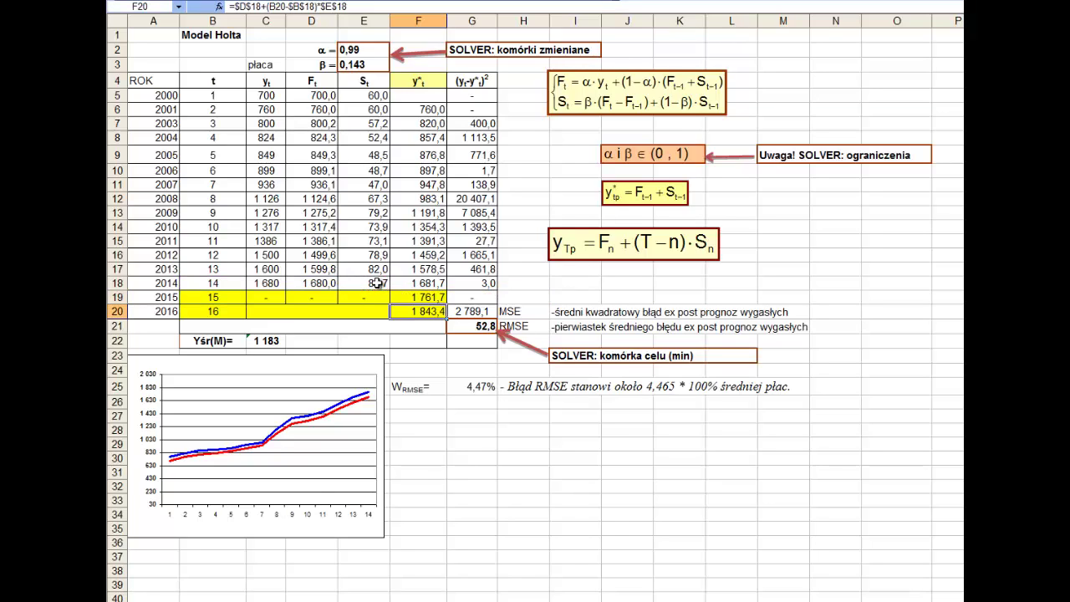
pyautogui.click(416, 298)
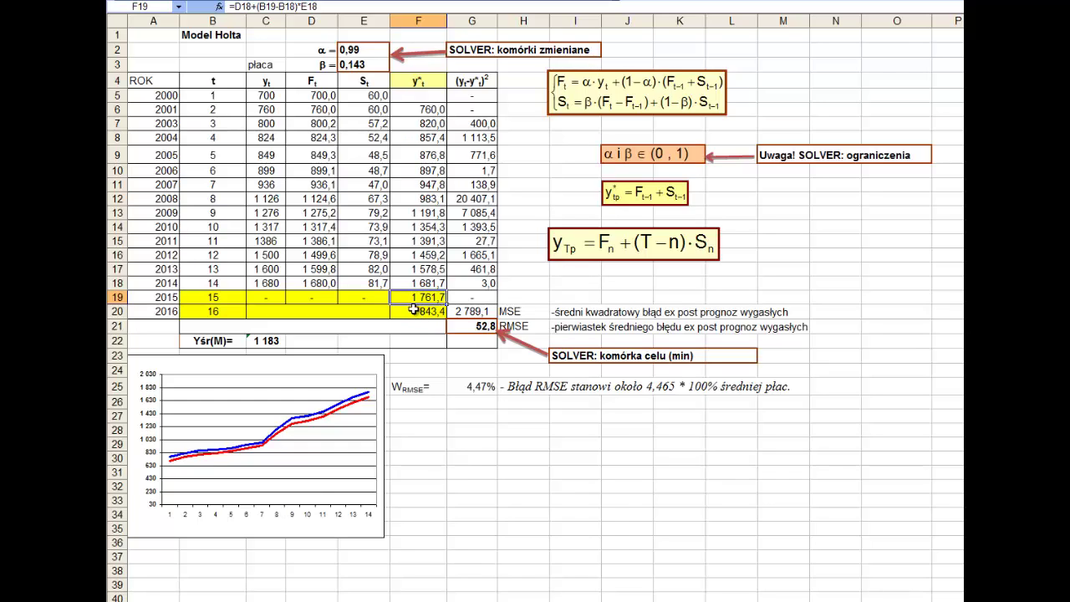
pyautogui.click(414, 311)
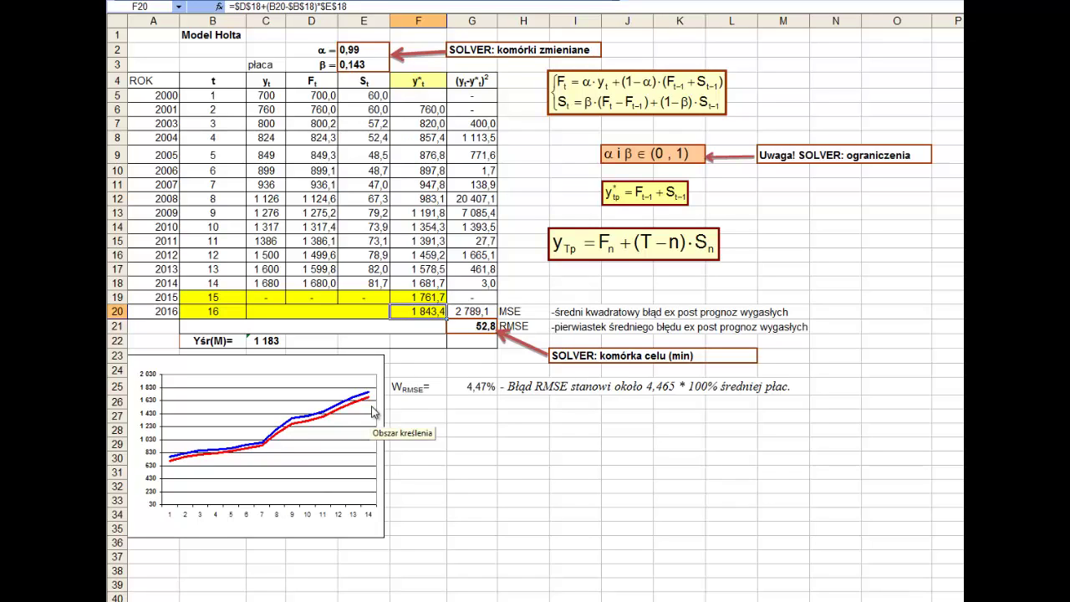
# - Enter =D18+(B20-B18)*E18 in F20, giving the 2016 forecast 1 843,4
pyautogui.write('=')
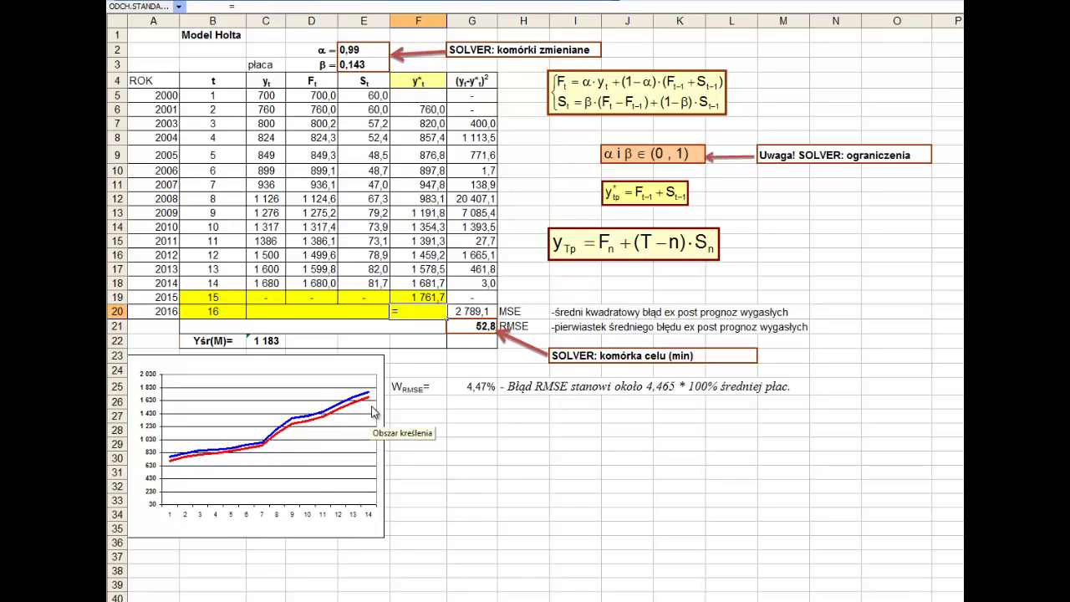
pyautogui.click(324, 283)
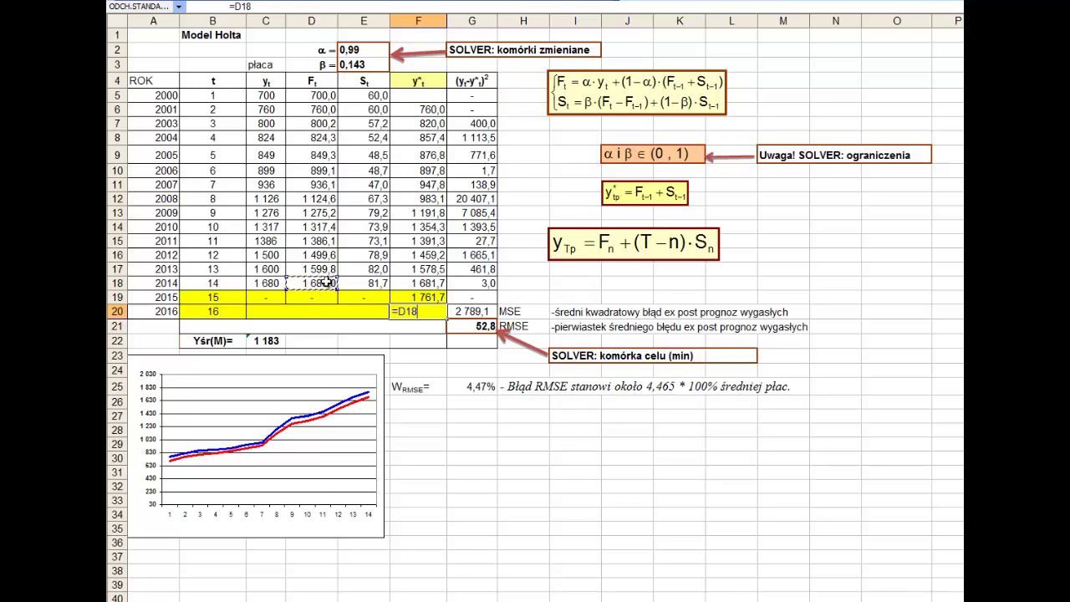
pyautogui.write('+(')
pyautogui.click(232, 313)
pyautogui.write('-')
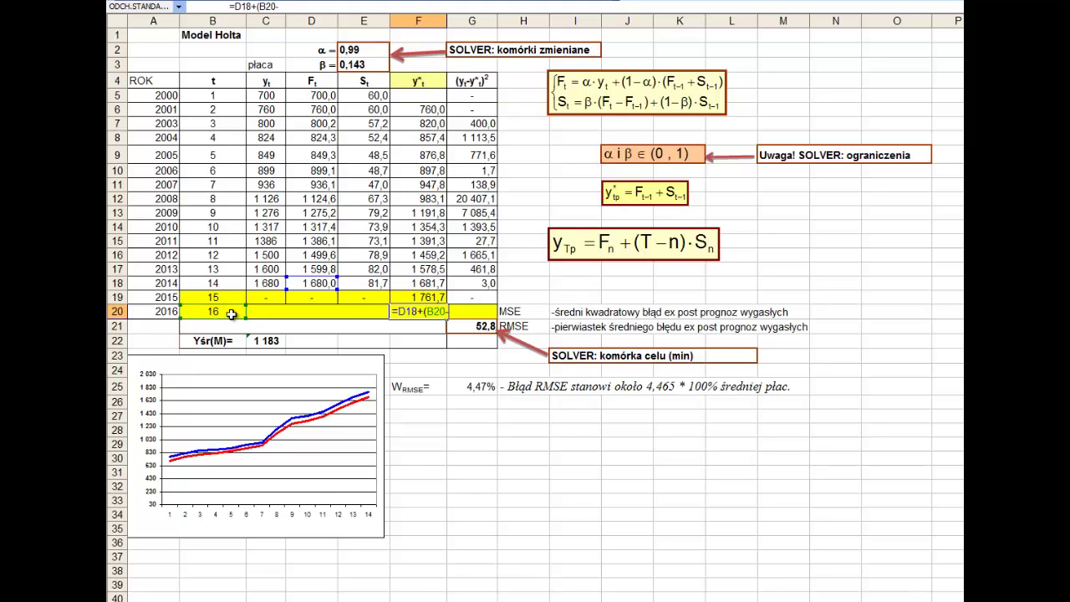
pyautogui.click(224, 284)
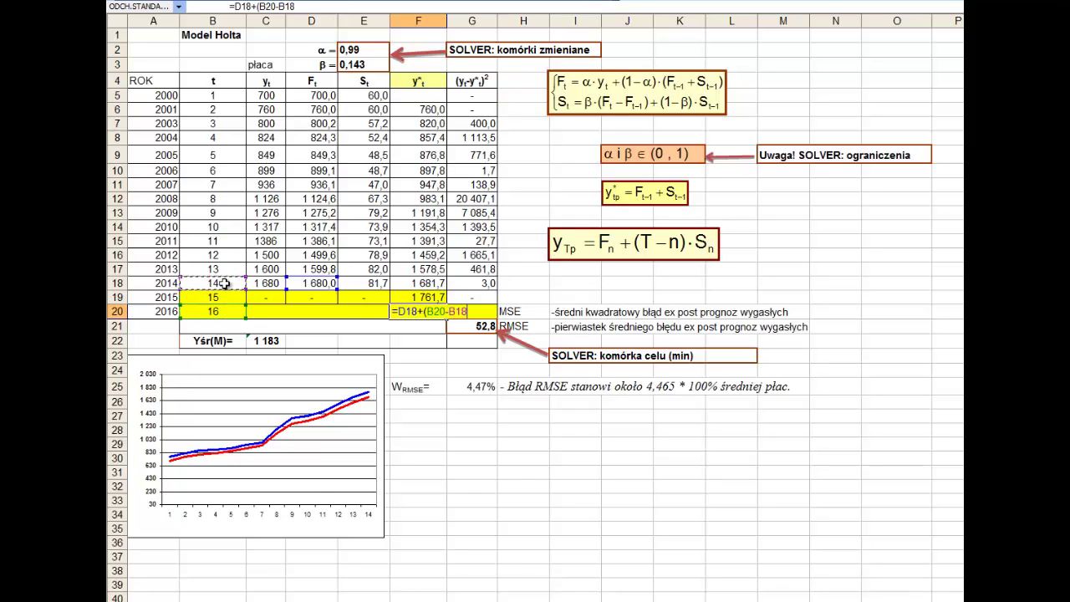
pyautogui.write(')*')
pyautogui.click(361, 283)
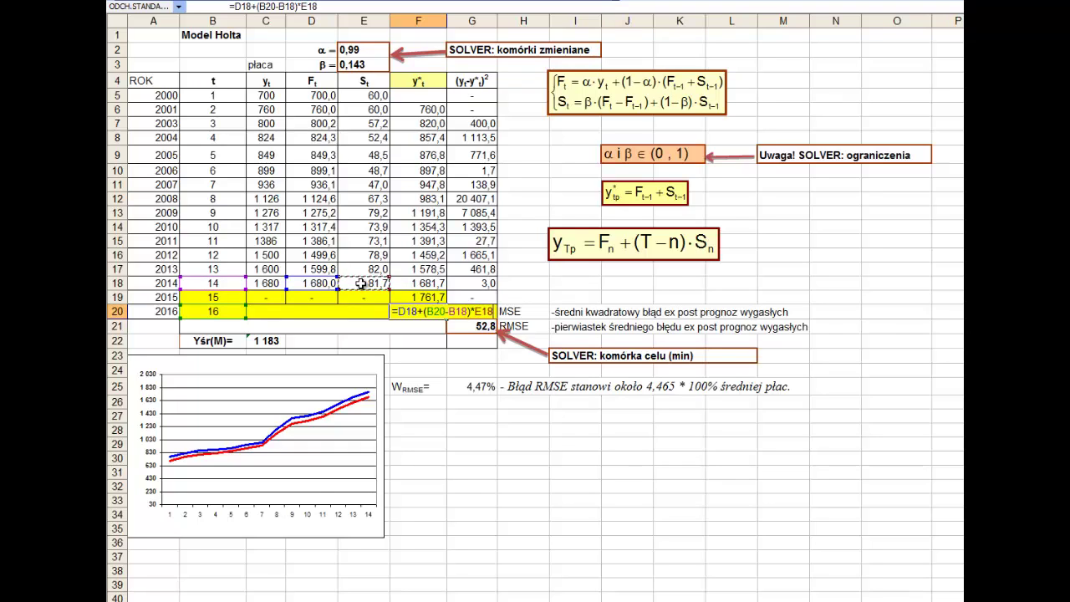
pyautogui.press('Return')
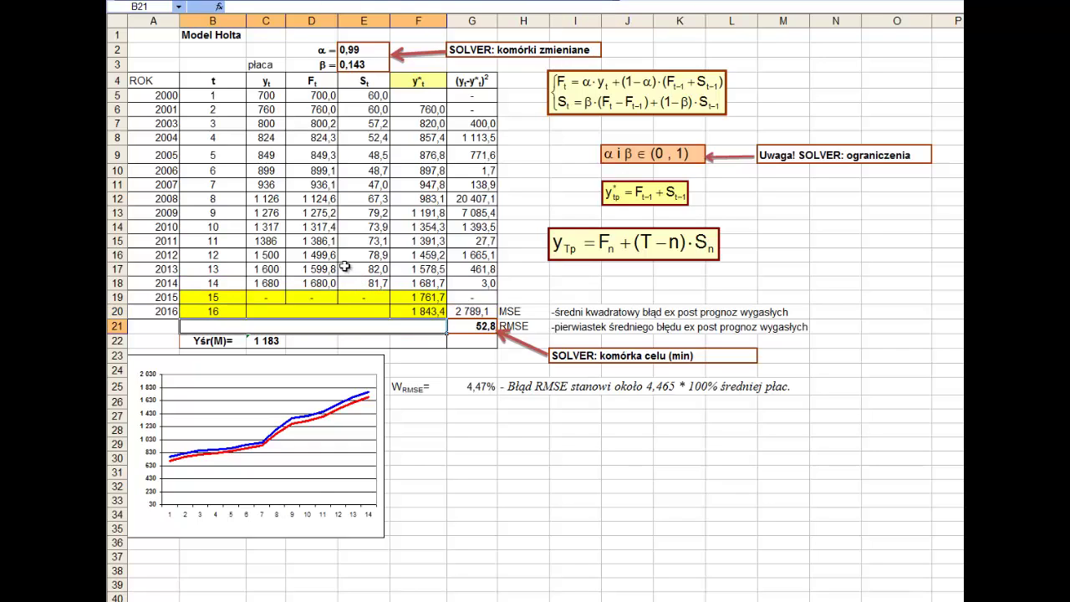
pyautogui.click(418, 312)
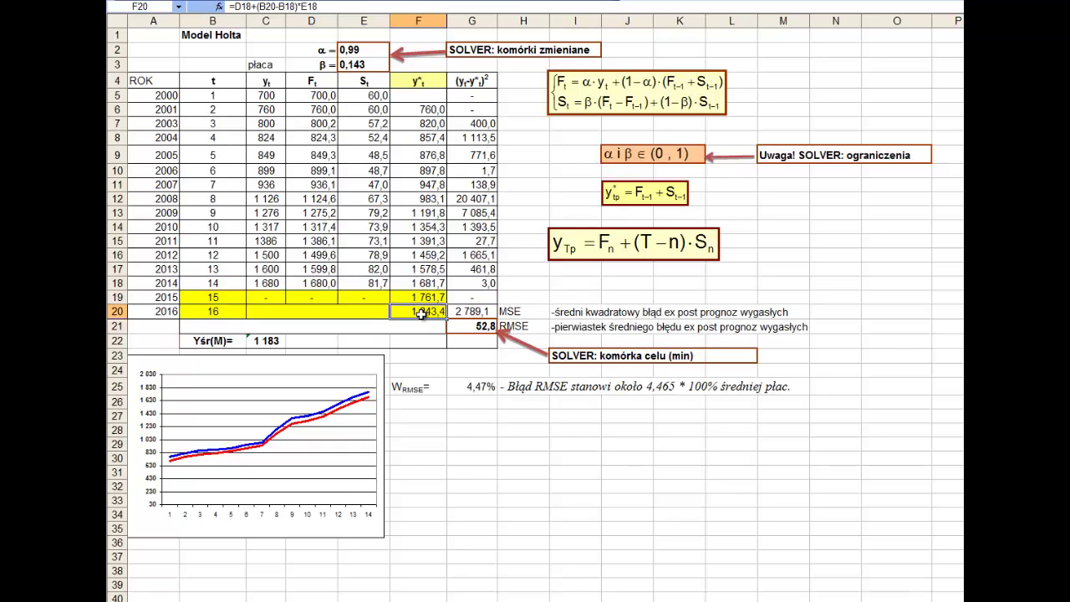
pyautogui.click(205, 313)
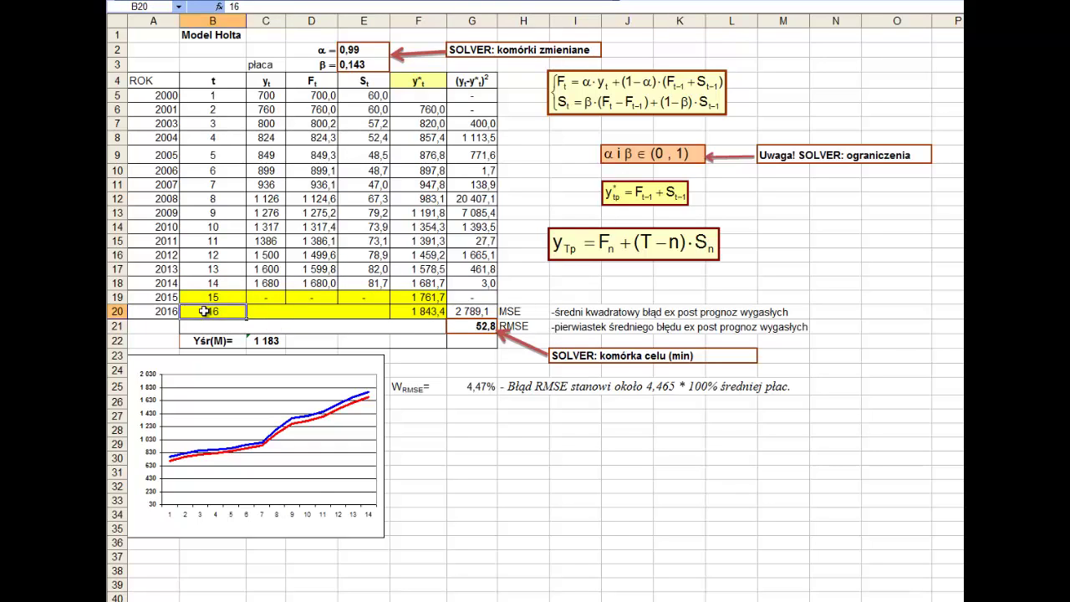
pyautogui.click(234, 34)
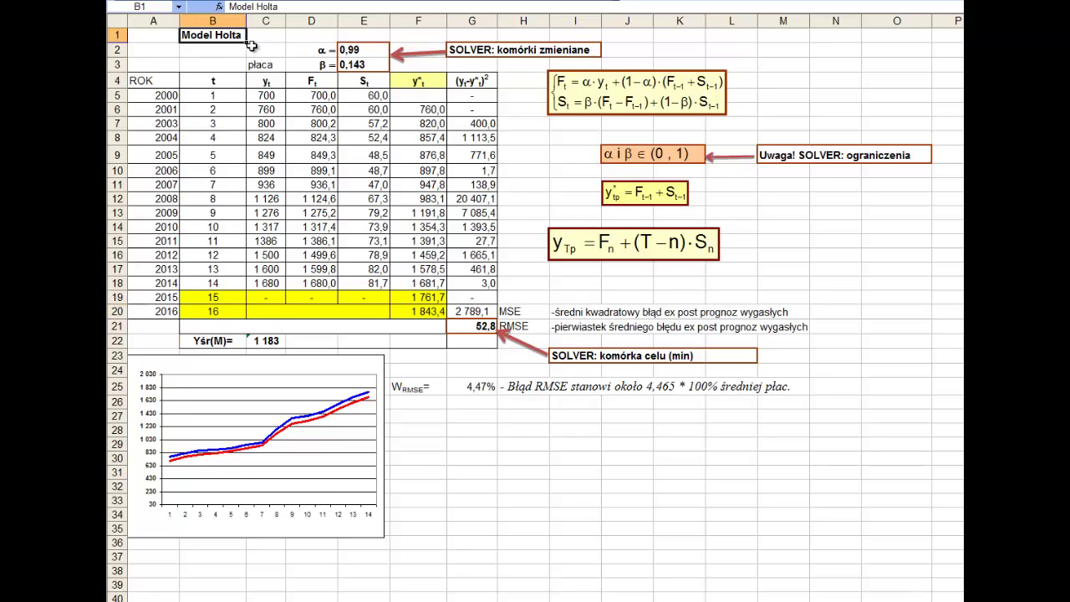
pyautogui.click(264, 67)
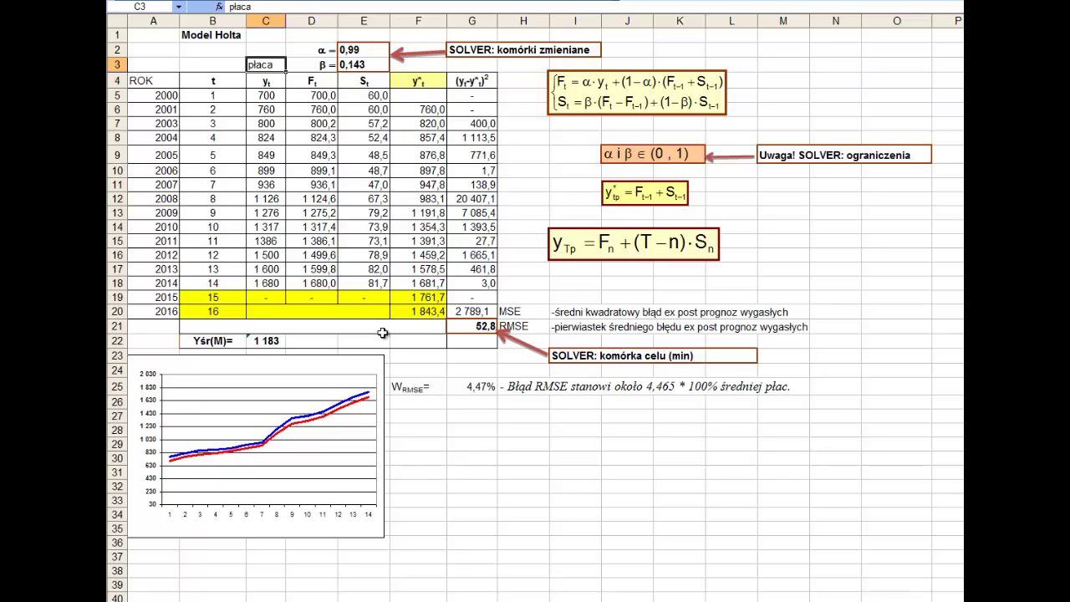
pyautogui.click(415, 313)
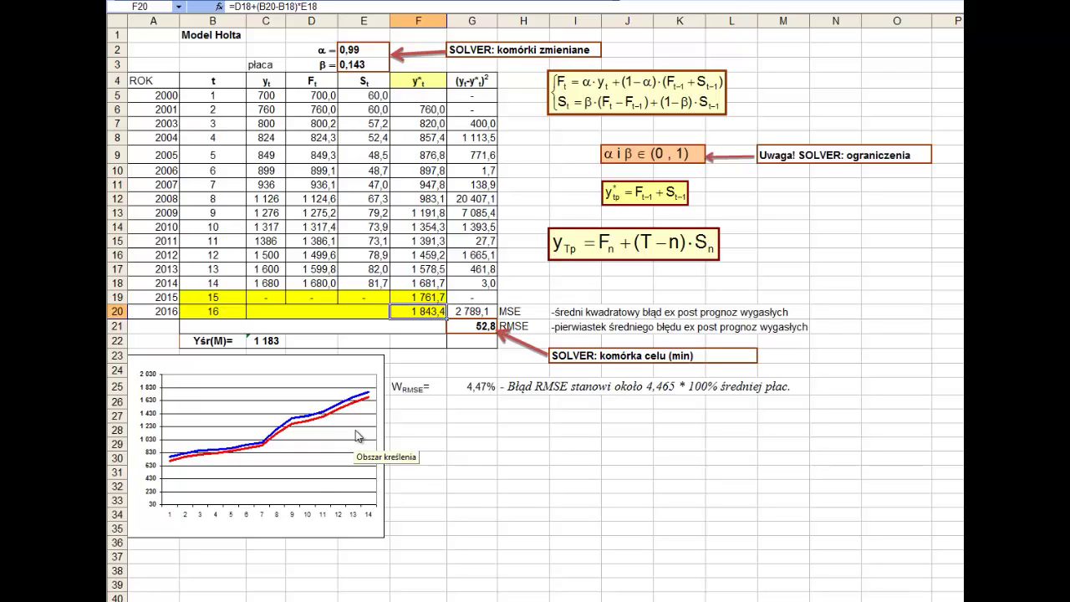
# - Type the contact e-mail address into G32 and make it bold
pyautogui.click(458, 513)
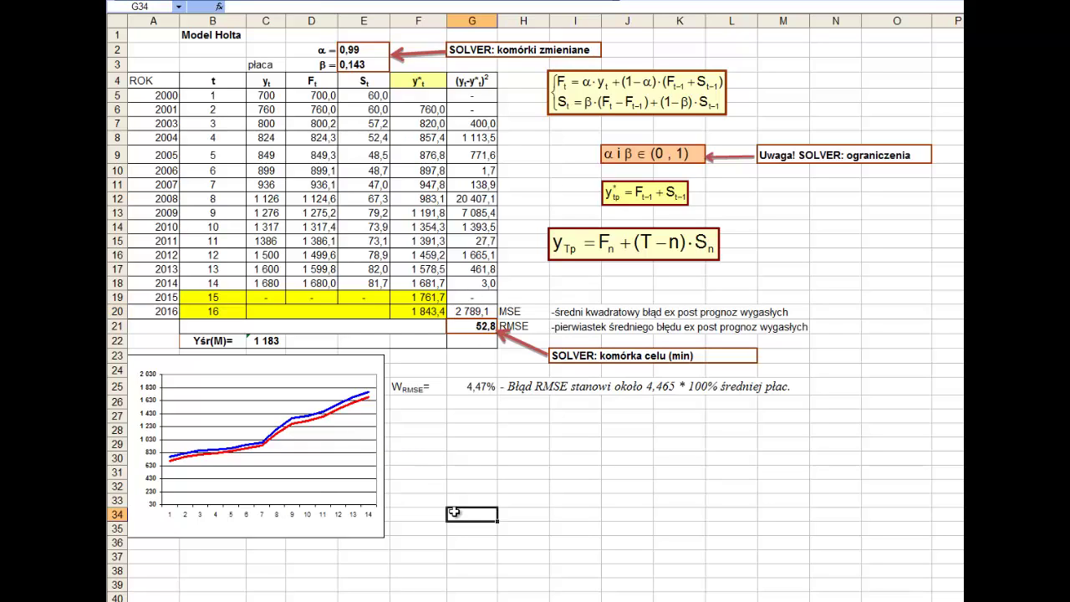
pyautogui.click(462, 486)
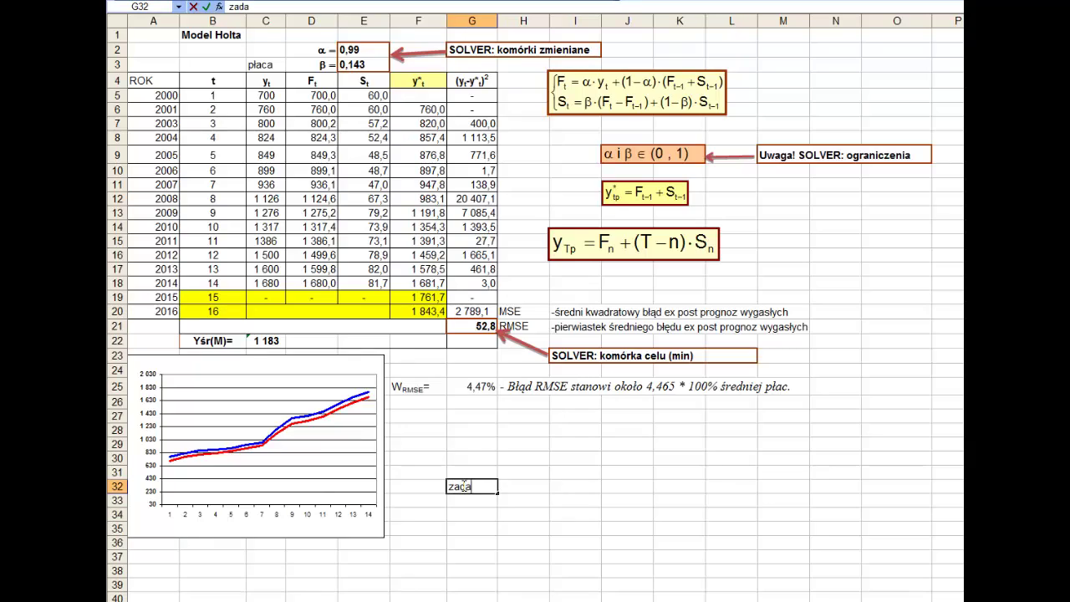
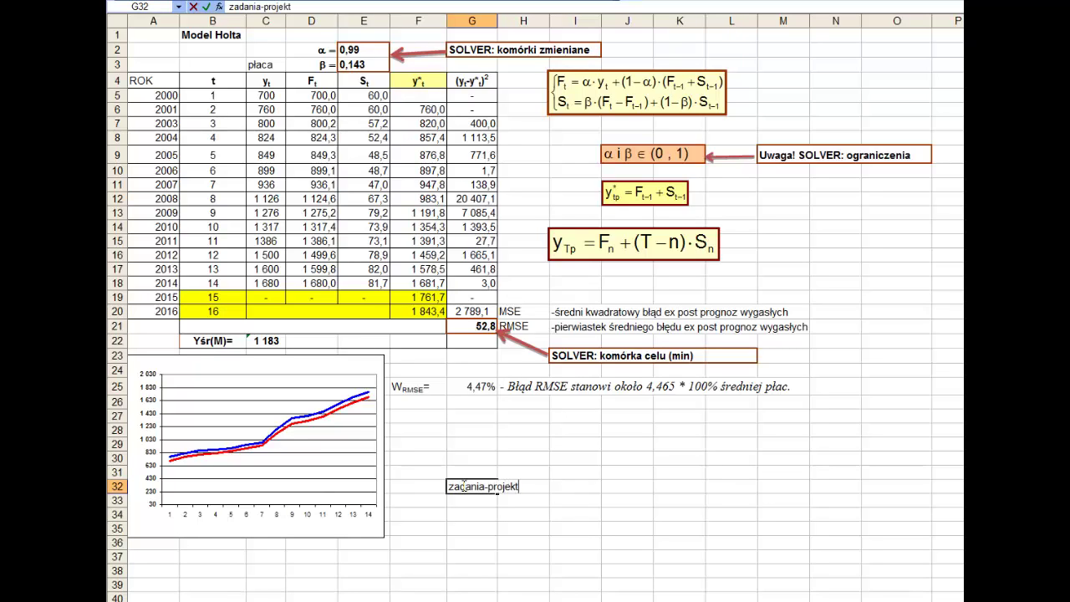
pyautogui.press('Return')
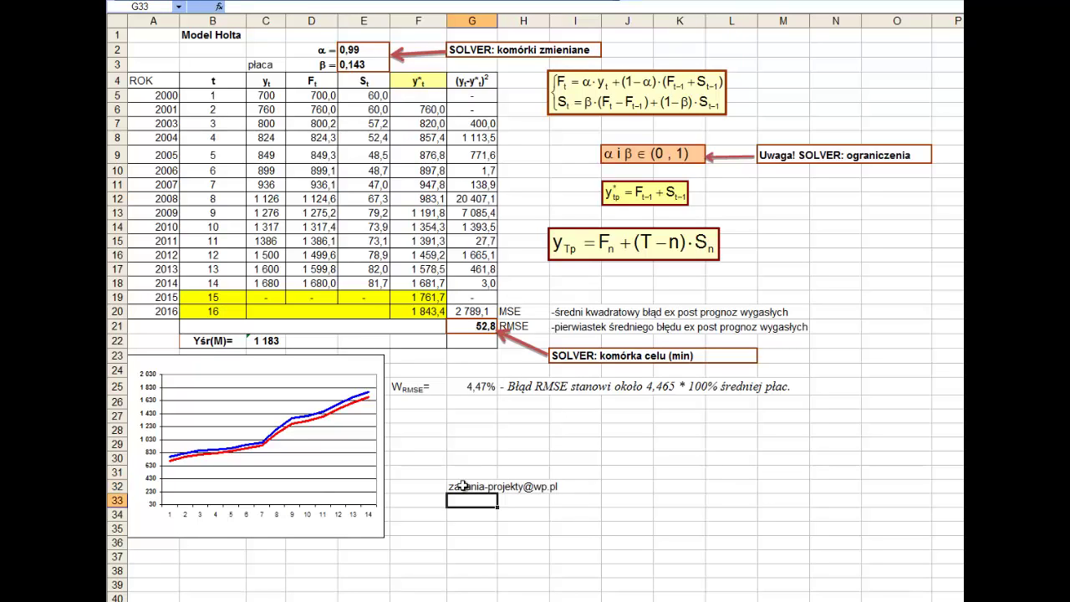
pyautogui.click(464, 486)
pyautogui.hotkey('ctrl', 'b')
# - Type the contact website address into G34 and make it bold
pyautogui.press('Down')
pyautogui.press('Down')
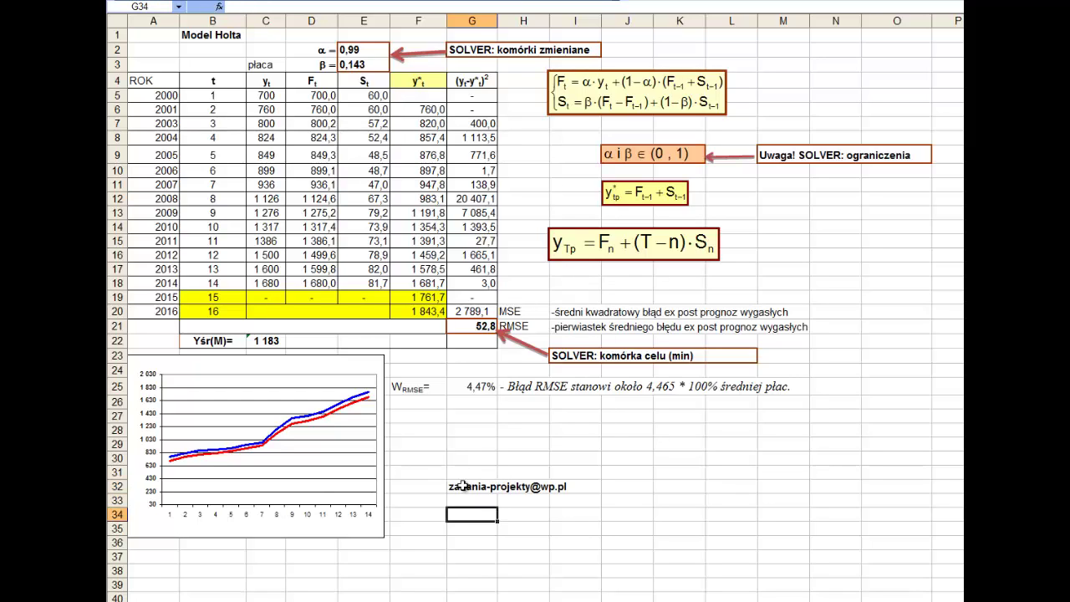
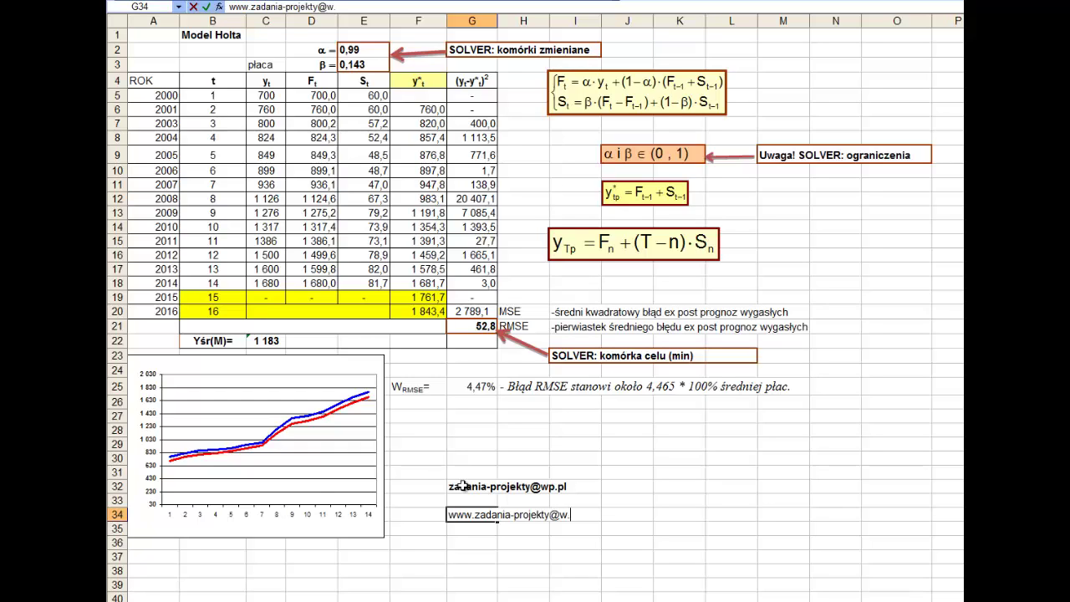
pyautogui.press('Return')
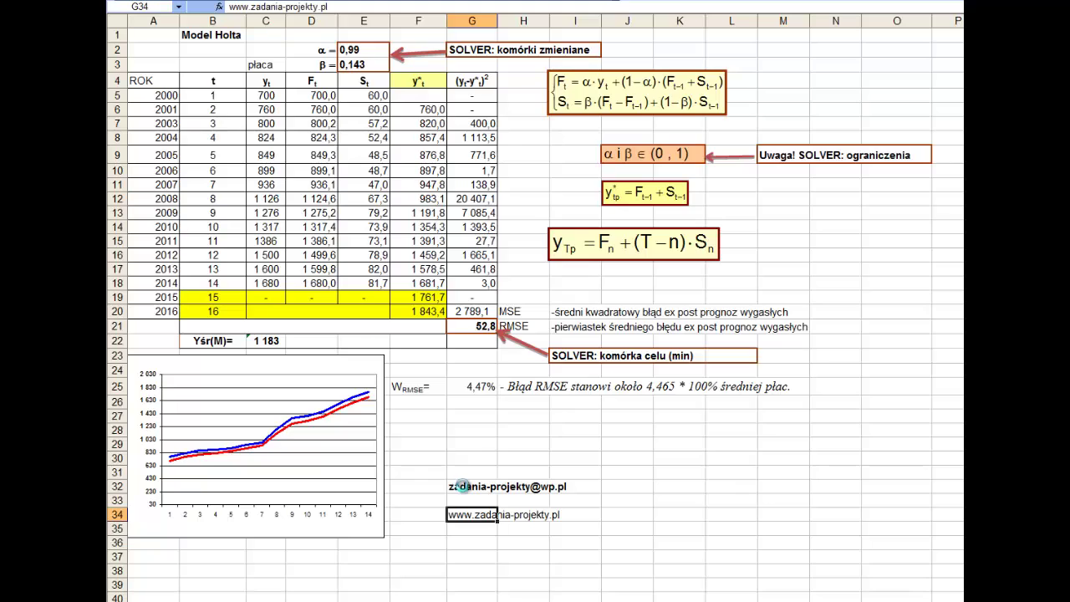
pyautogui.hotkey('ctrl', 'b')
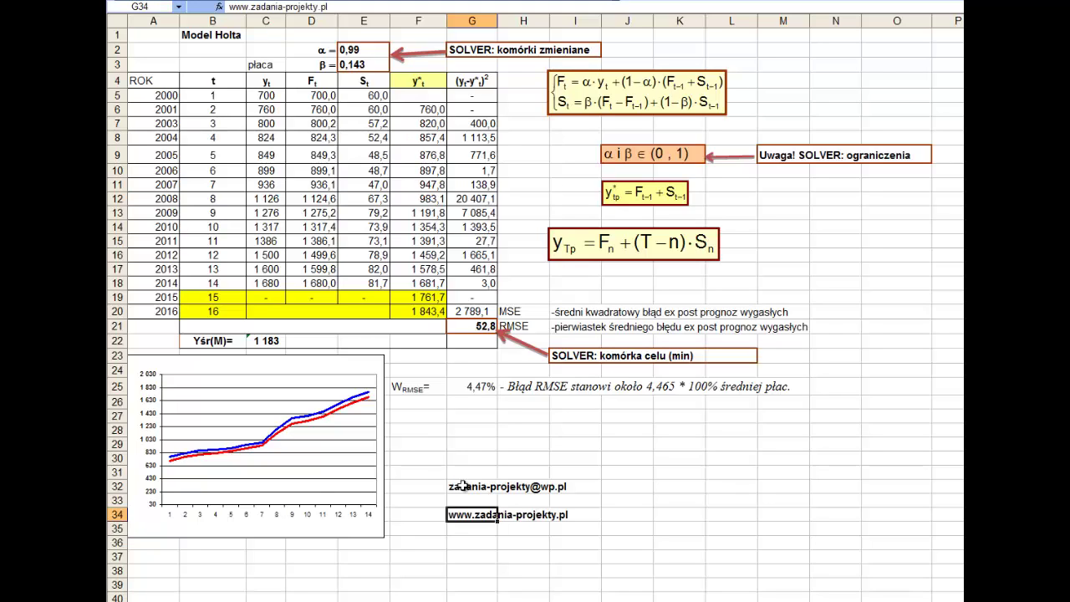